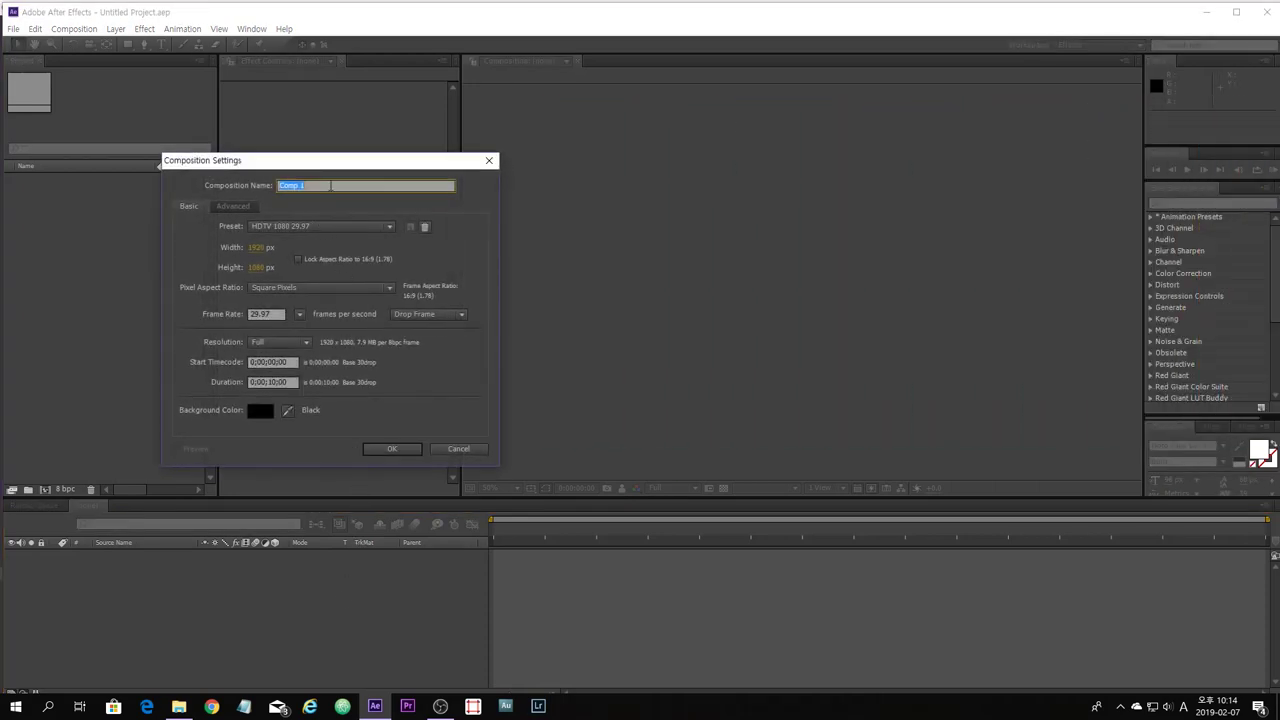
Create a 1920 × 1080 composition named ICE CREAM TEXT at 29.97 fps, lasting 10 seconds.
key("BackSpace")
left_click(390, 450)
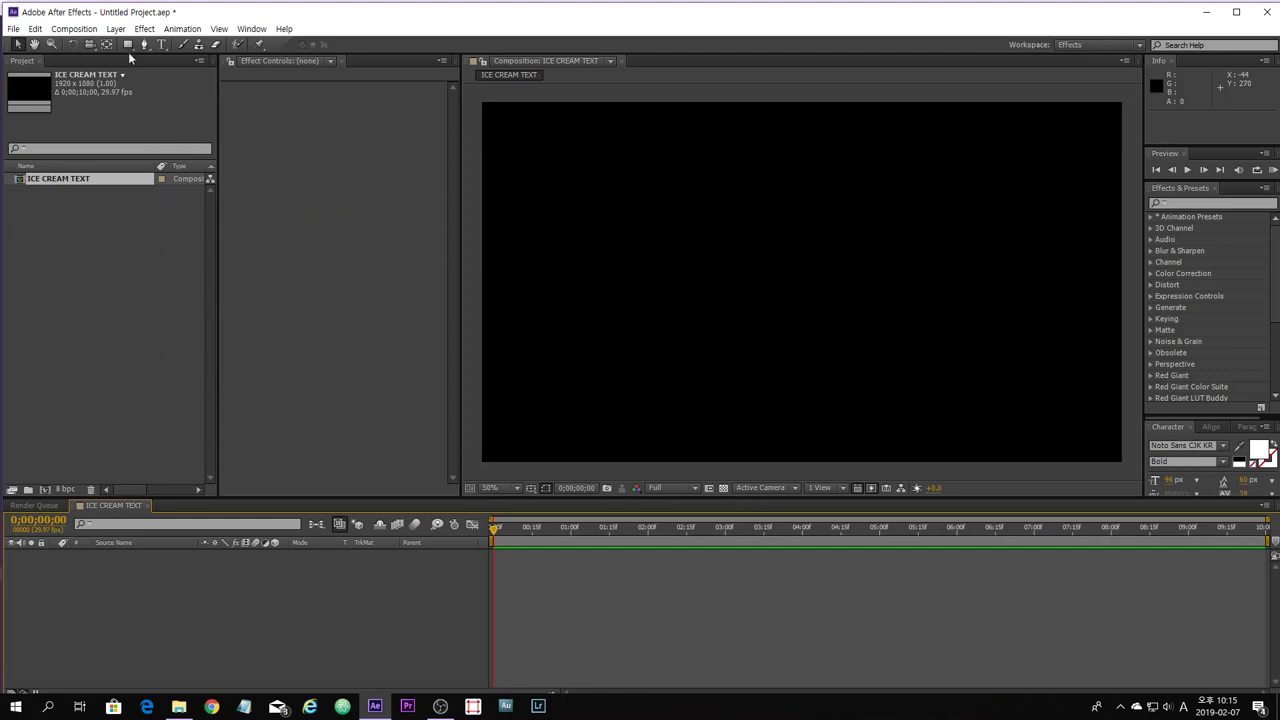
Show the title/action safe guides and draw a circle with no fill and a 65 px white stroke from the composition's centre.
left_click_drag(128, 51, 178, 70)
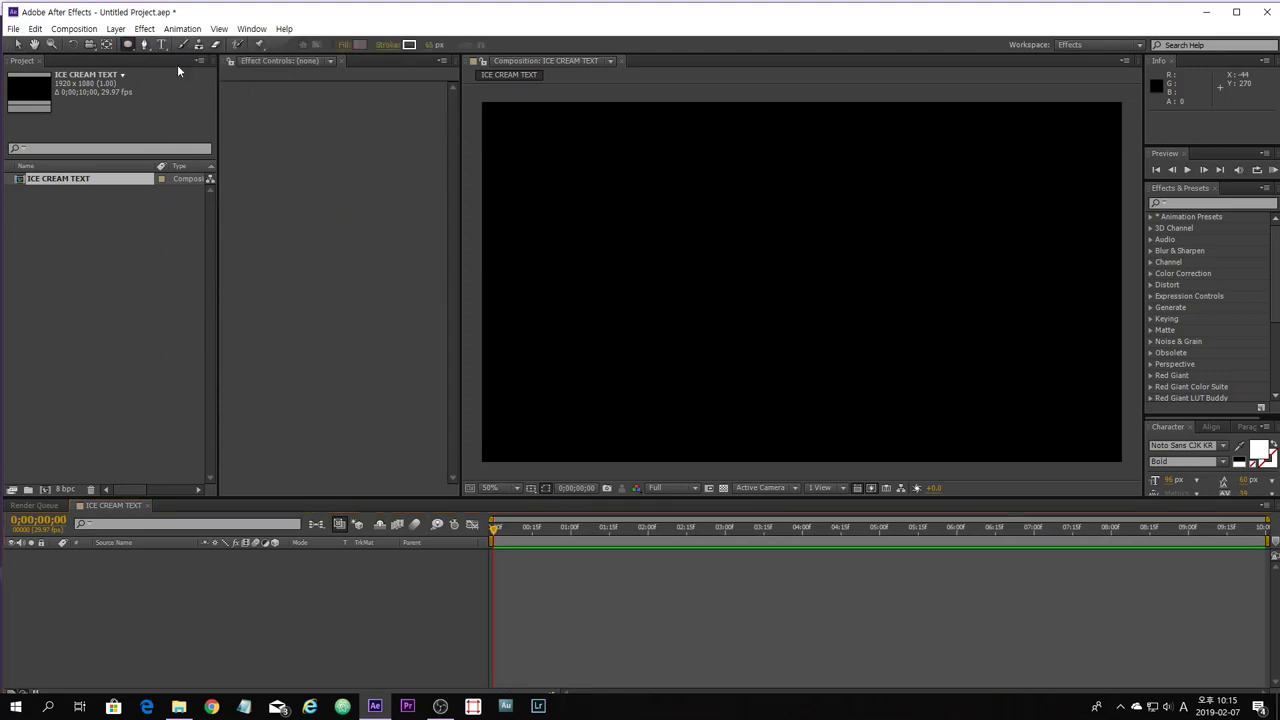
key("apostrophe")
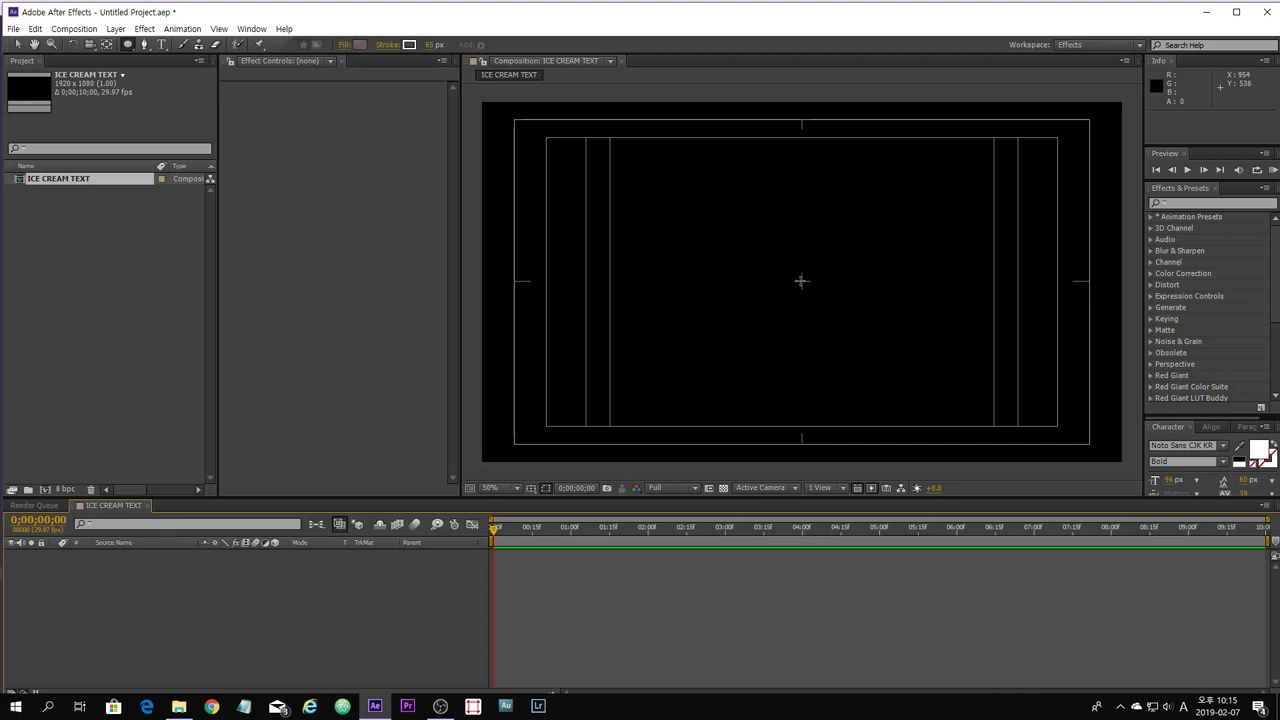
left_click_drag(801, 281, 911, 385)
left_click(18, 45)
left_click(403, 616)
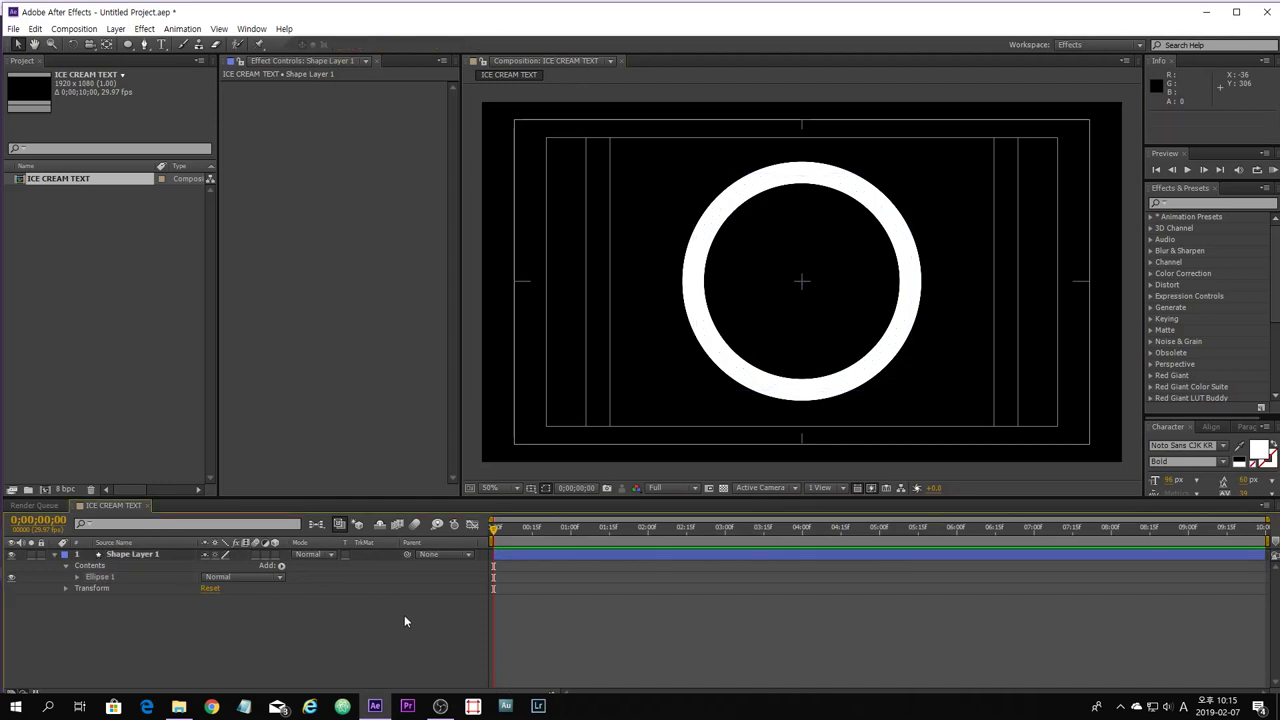
Start keyframing Shape Layer 1's Stroke Width at frame 0 with a value of 0.
left_click(126, 555)
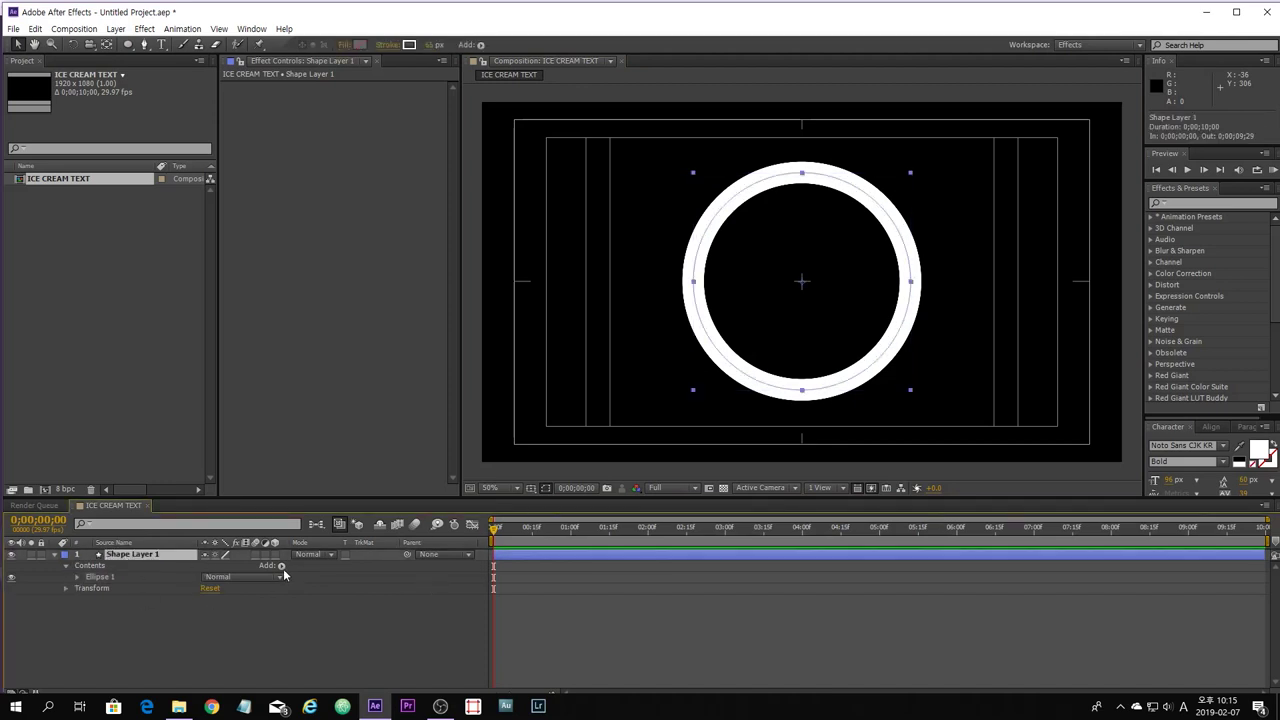
left_click(77, 578)
left_click(88, 600)
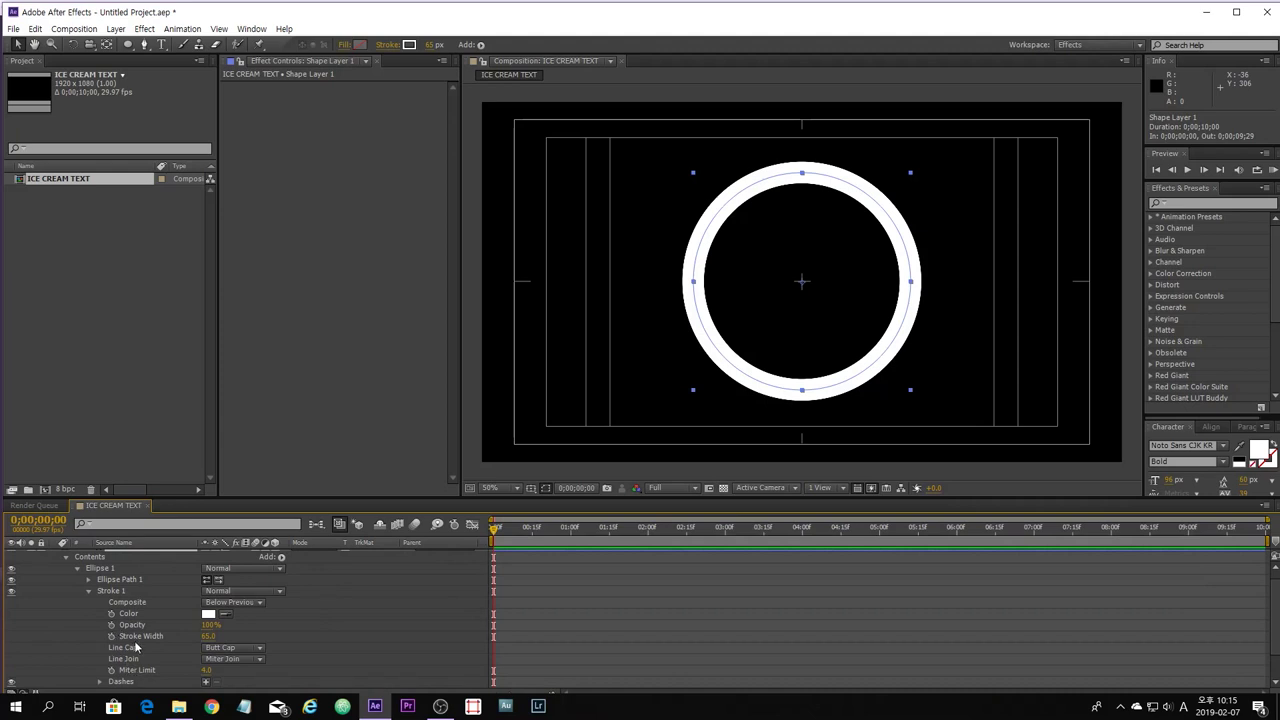
scroll(122, 636, "up", 1)
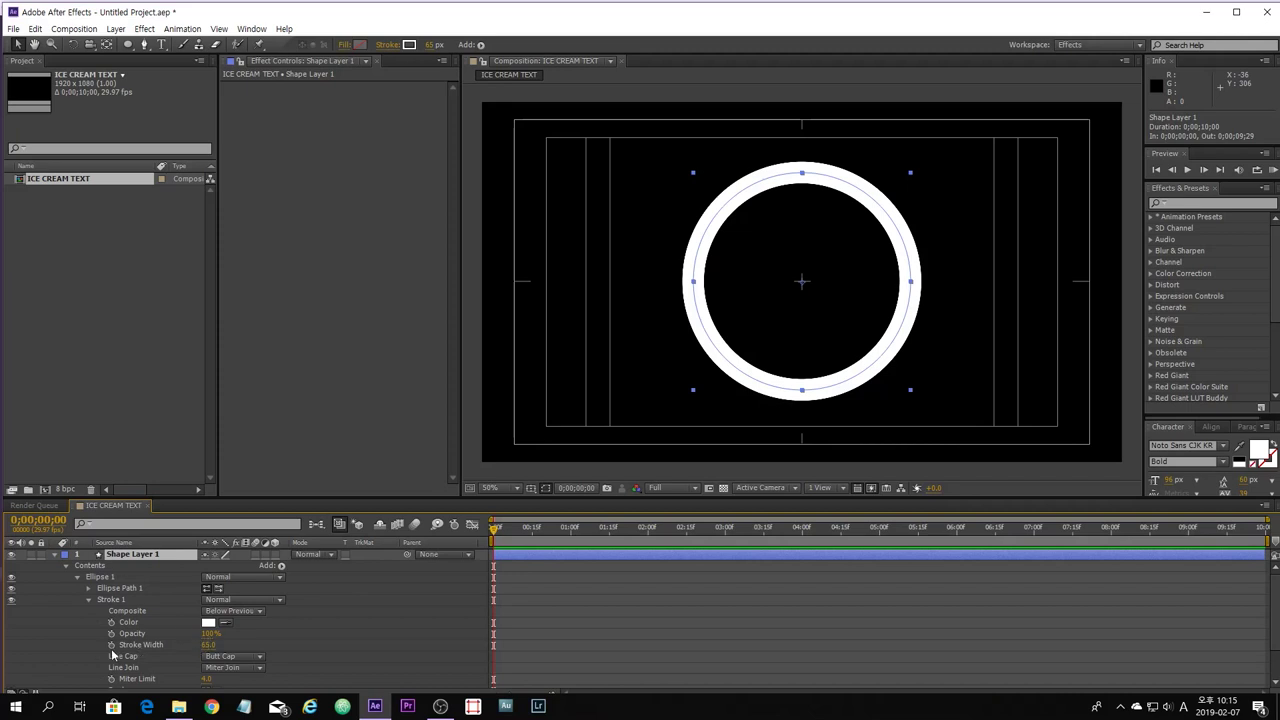
left_click(112, 646)
left_click(209, 645)
type("0")
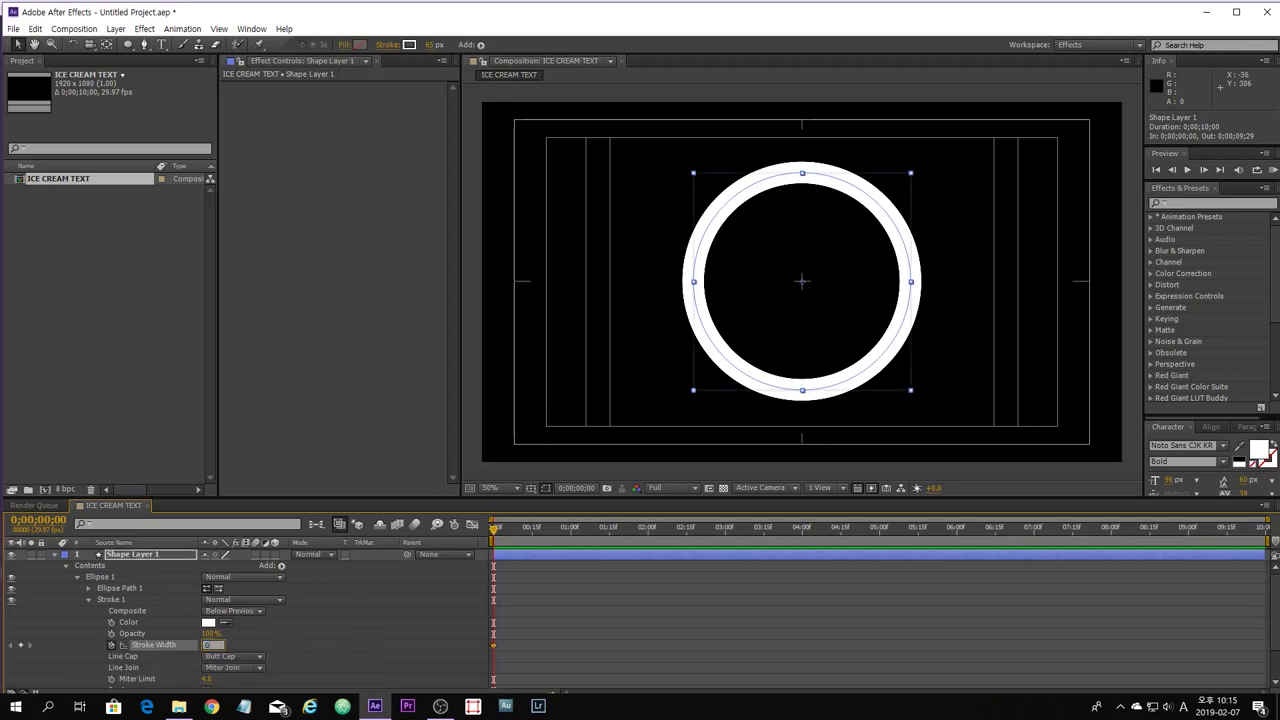
left_click(441, 617)
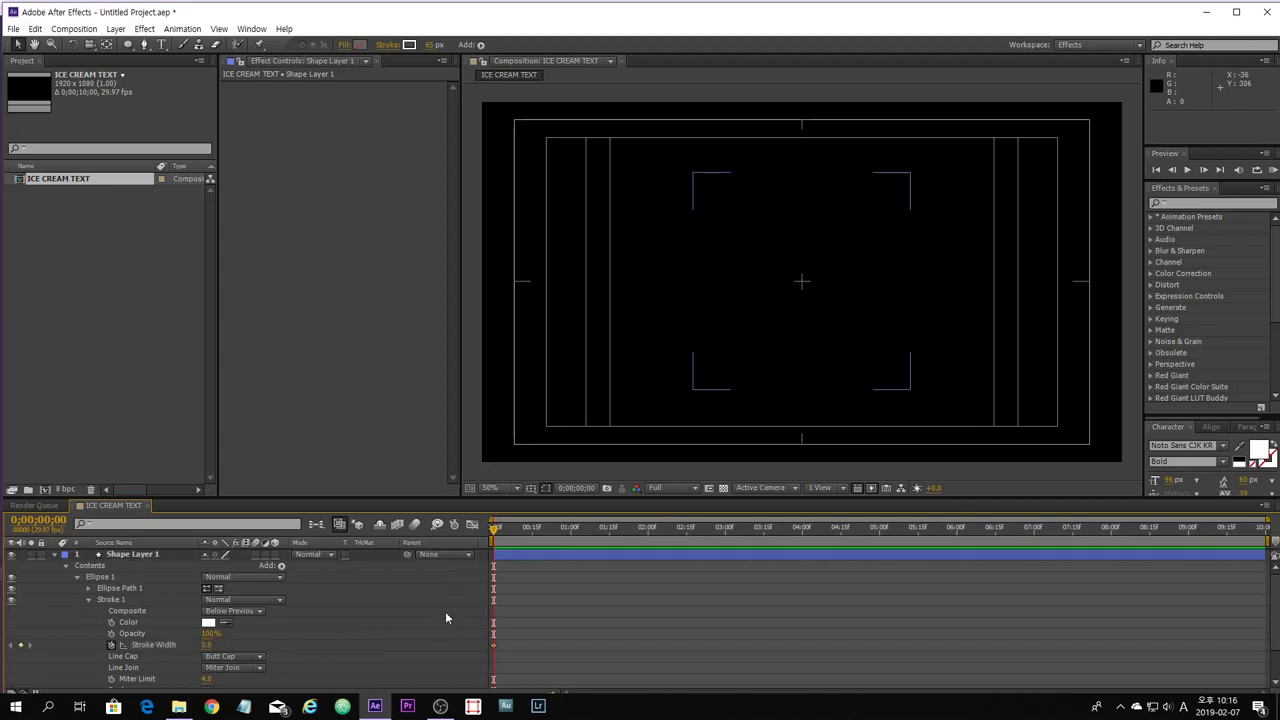
Add a Stroke Width keyframe of 65 at 0;00;00;15.
left_click(45, 526)
type("15")
key("Return")
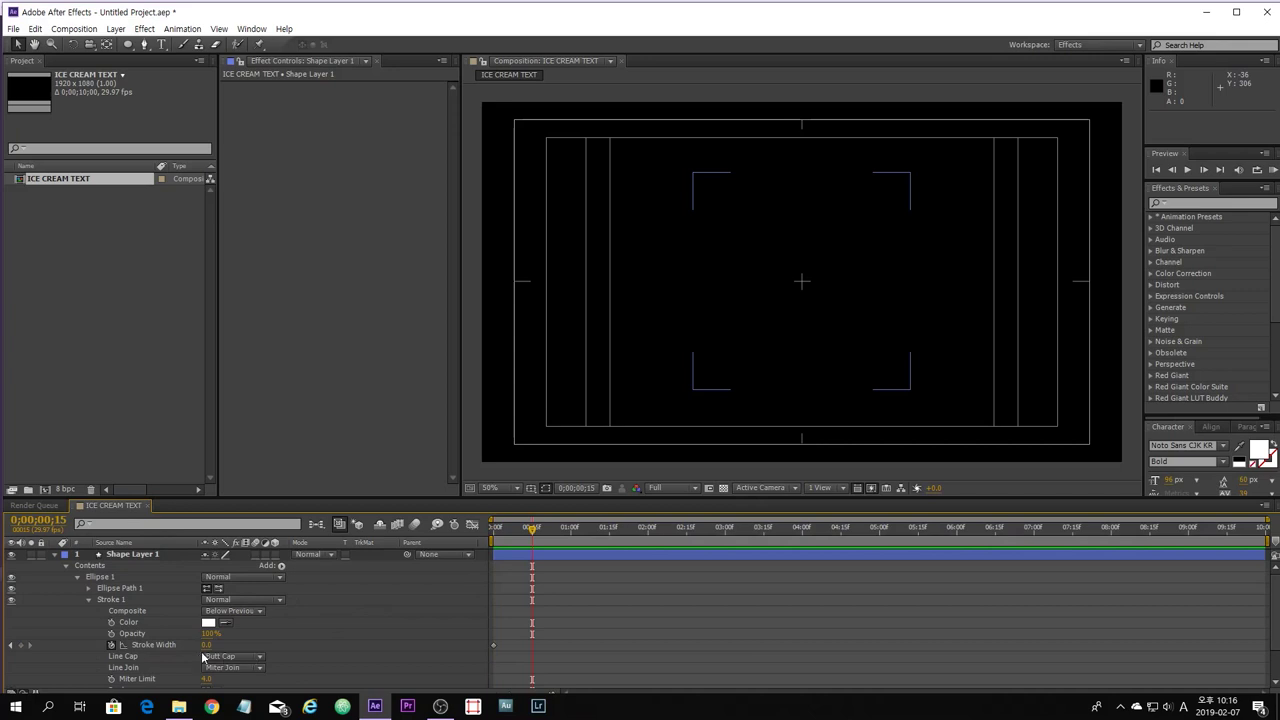
left_click(207, 645)
type("65")
key("Return")
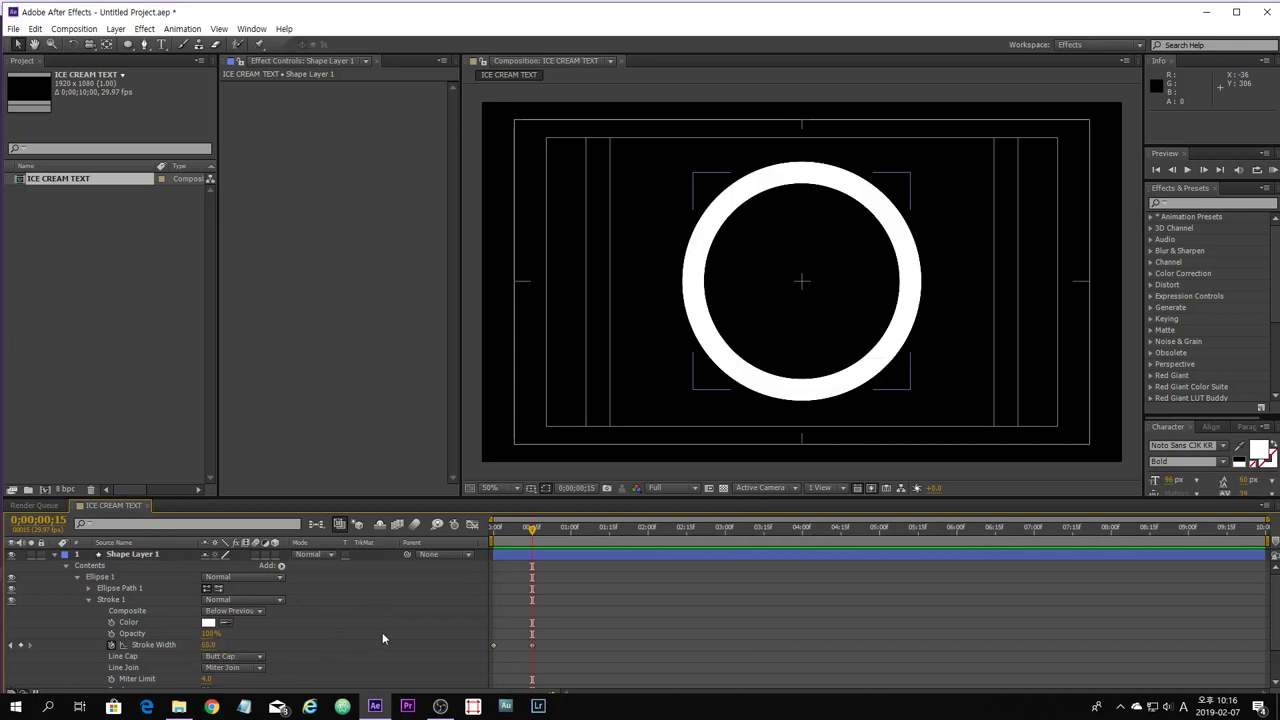
Add a Stroke Width keyframe of 0 at 0;00;01;00.
left_click(47, 522)
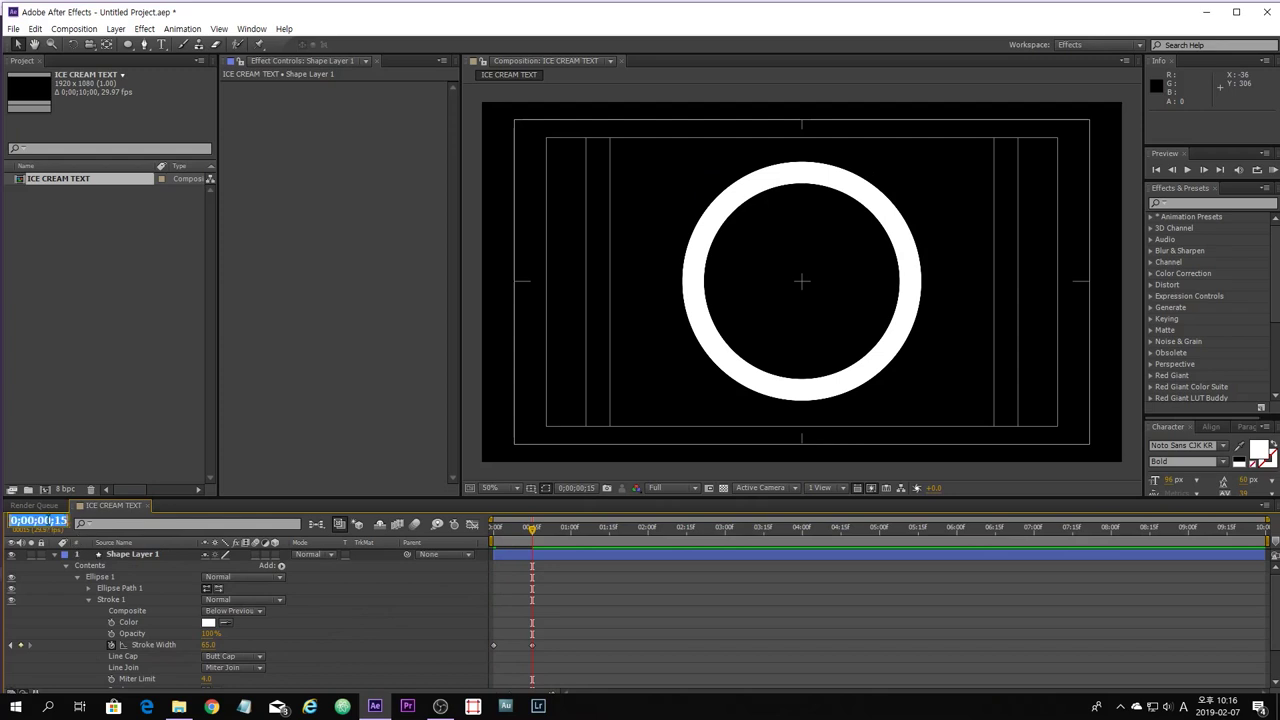
type("30")
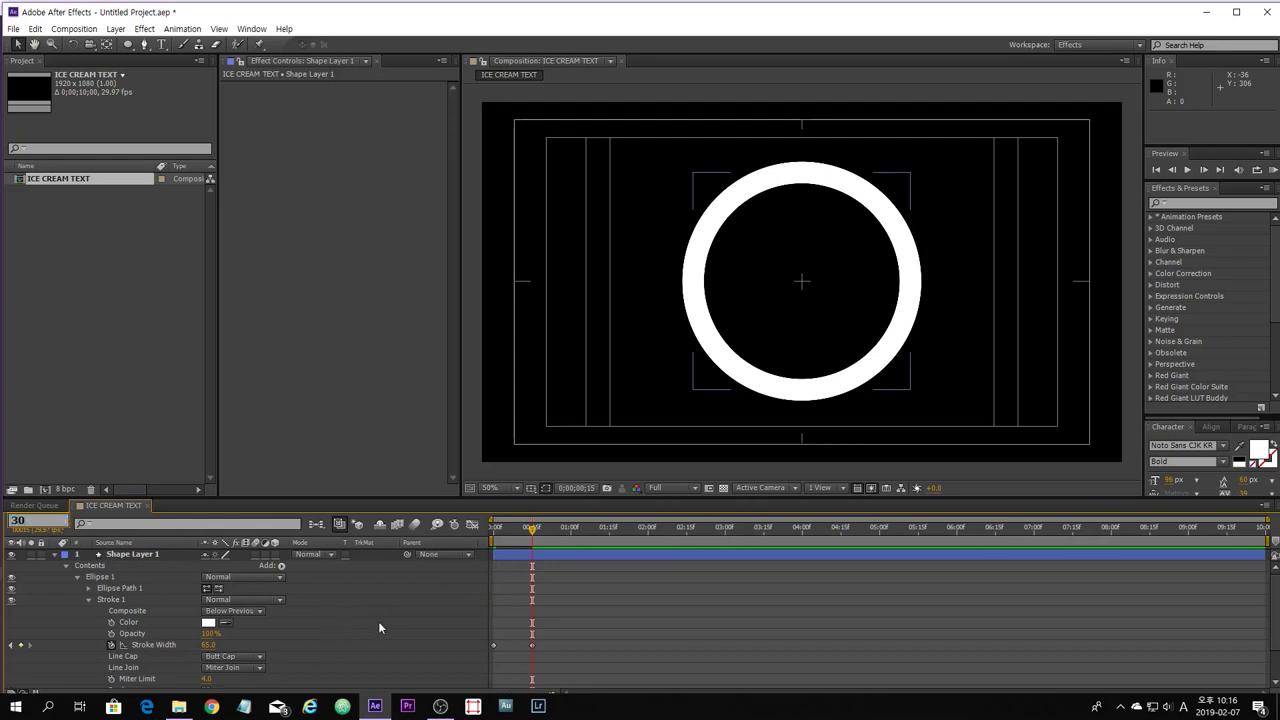
key("Return")
left_click(208, 645)
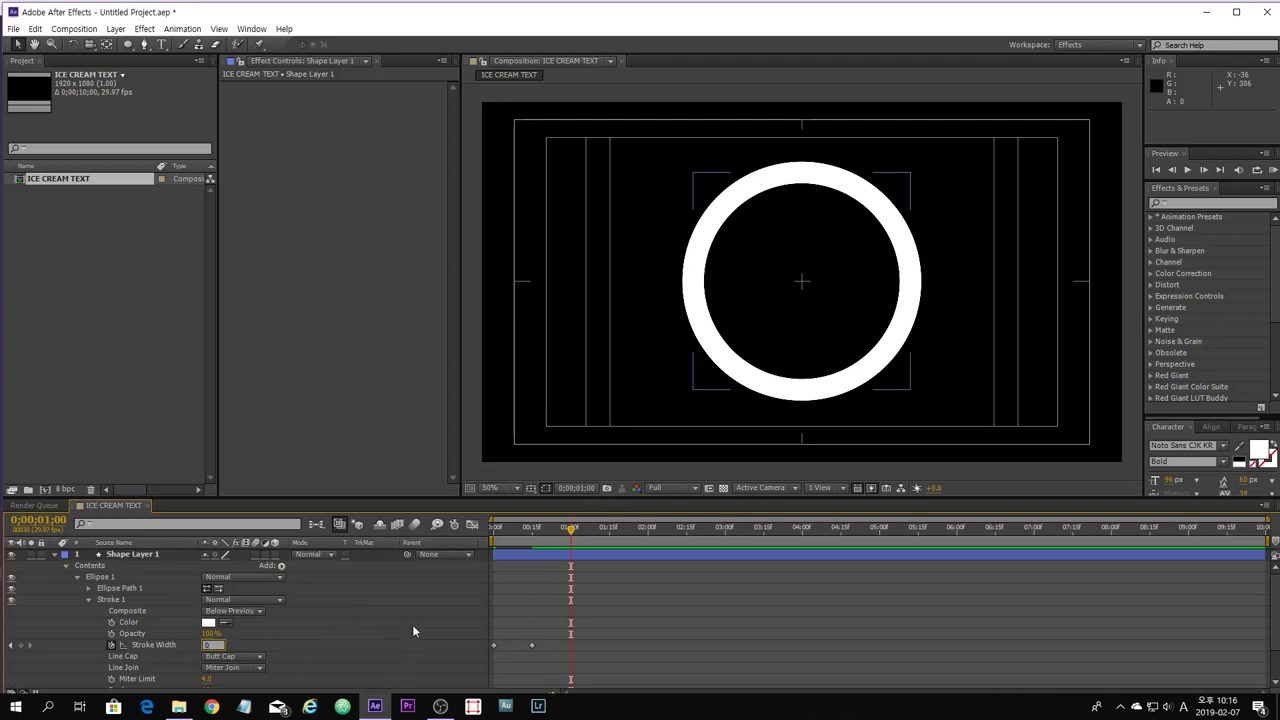
type("0")
key("Return")
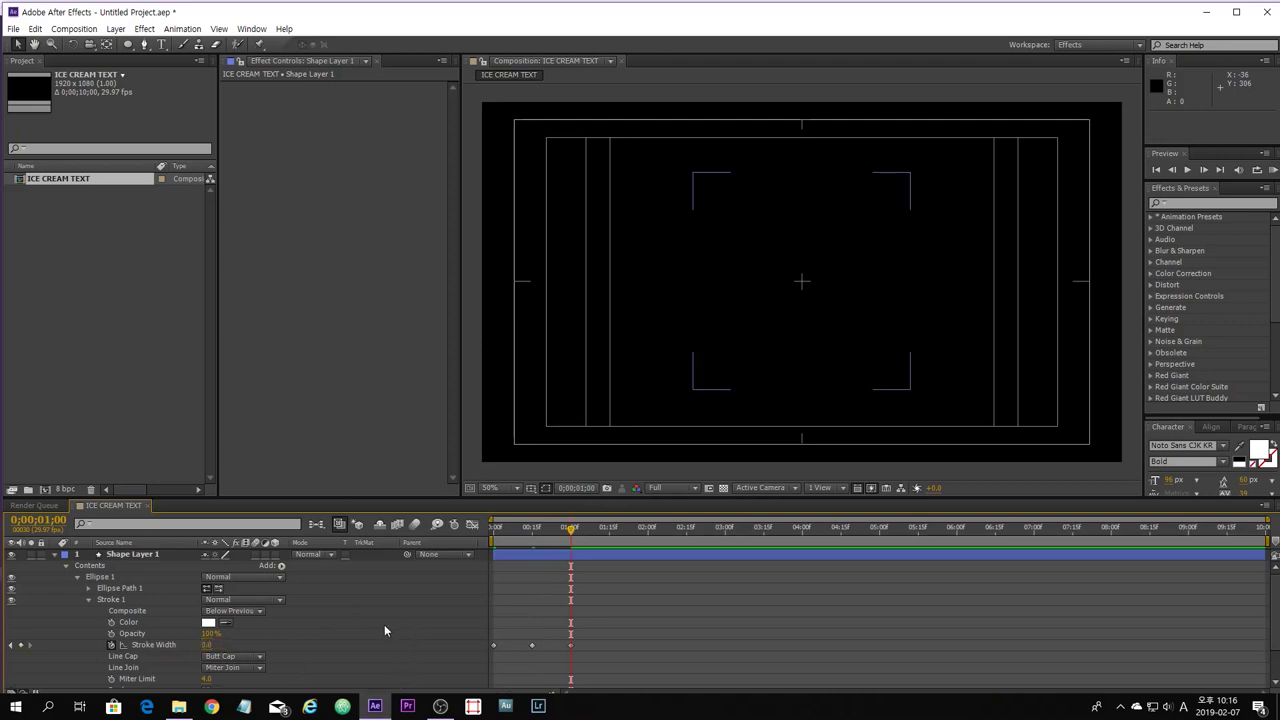
Enlarge the timeline area and add dashes to the circle's stroke with a Dash value of 63.
left_click_drag(330, 497, 330, 445)
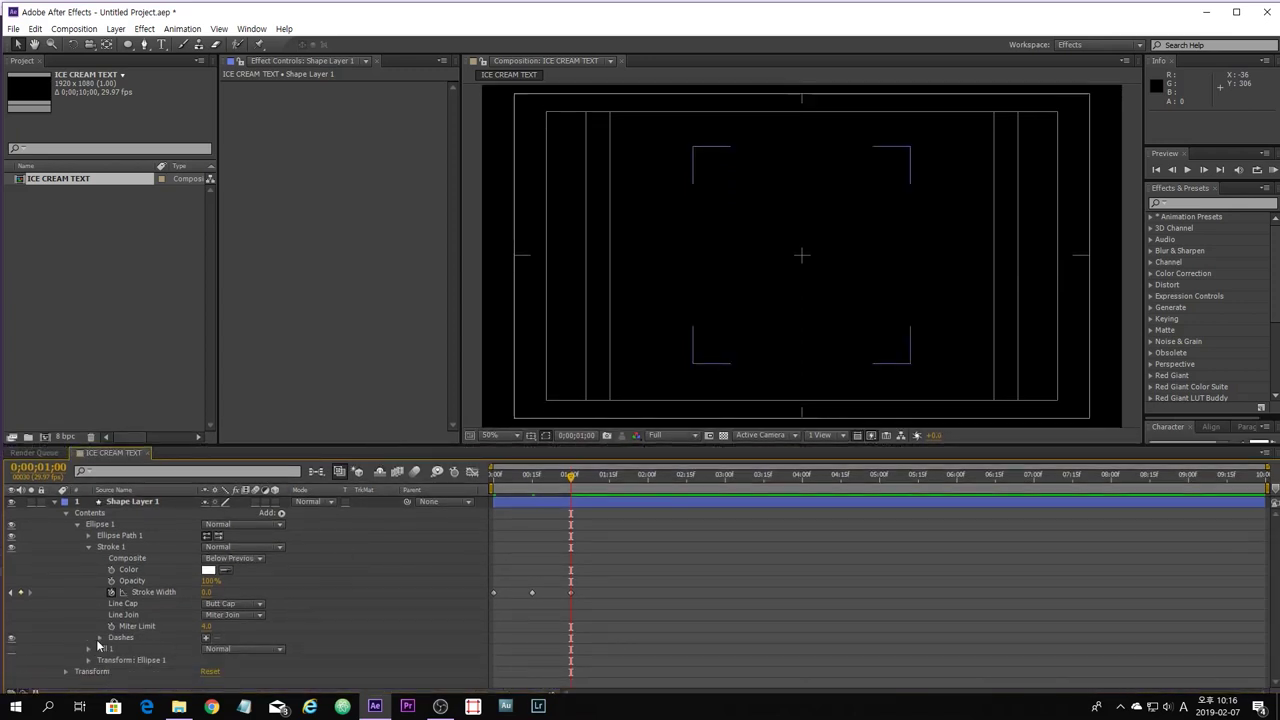
left_click(205, 639)
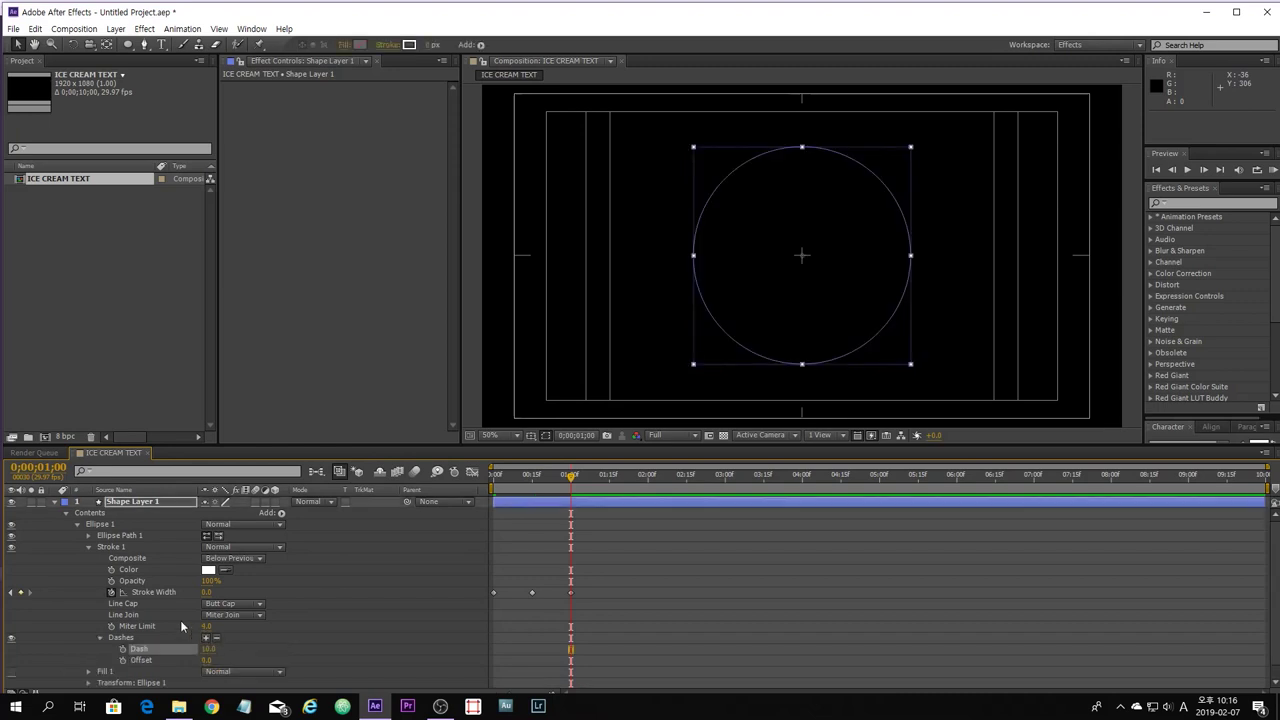
mouse_move(571, 476)
left_mouse_down()
mouse_move(494, 476)
mouse_move(531, 522)
left_mouse_up()
left_click(206, 650)
type("65")
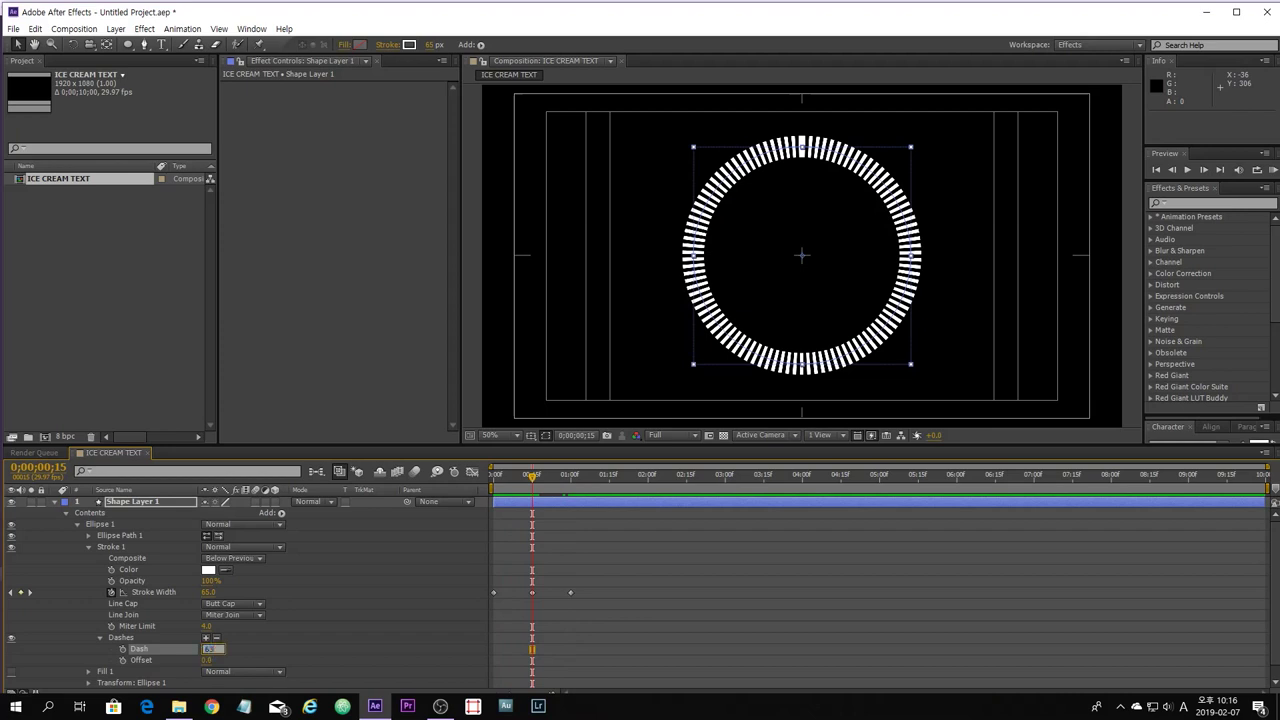
type("3")
key("Return")
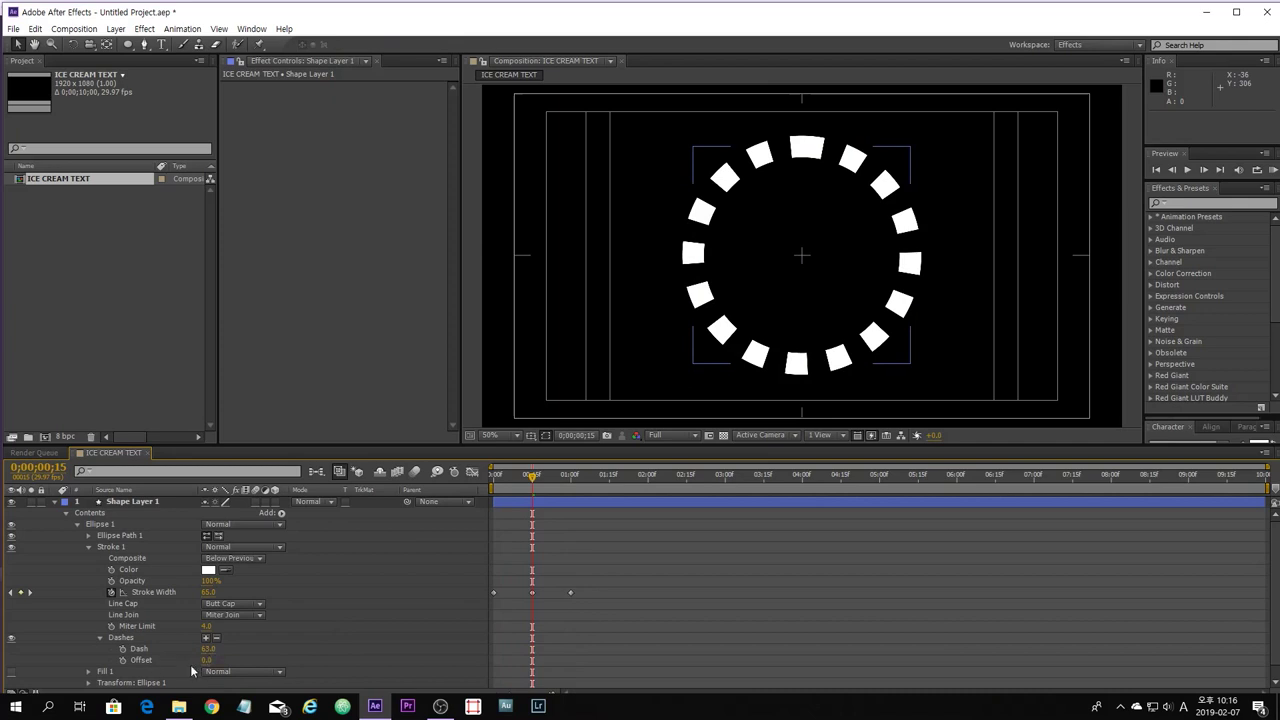
Start keyframing the Scale of Ellipse 1's own transform at frame 0 with a value of 0%.
left_click_drag(532, 477, 476, 489)
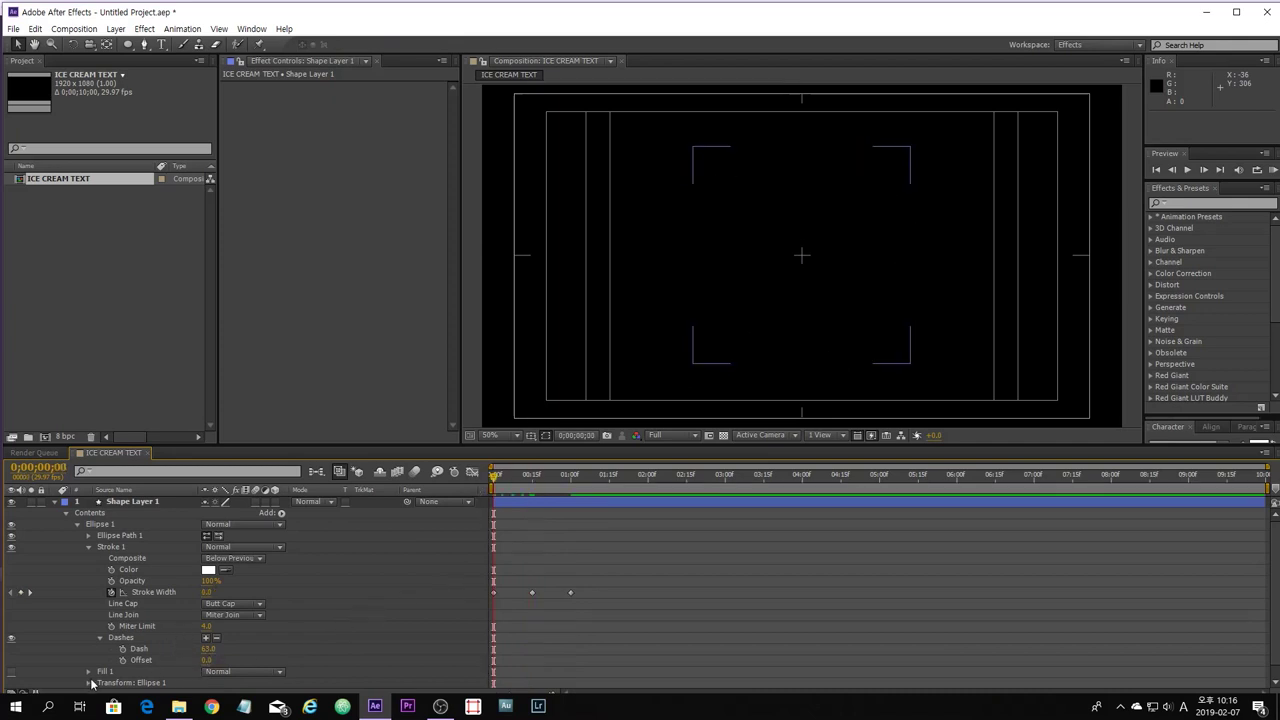
left_click(88, 682)
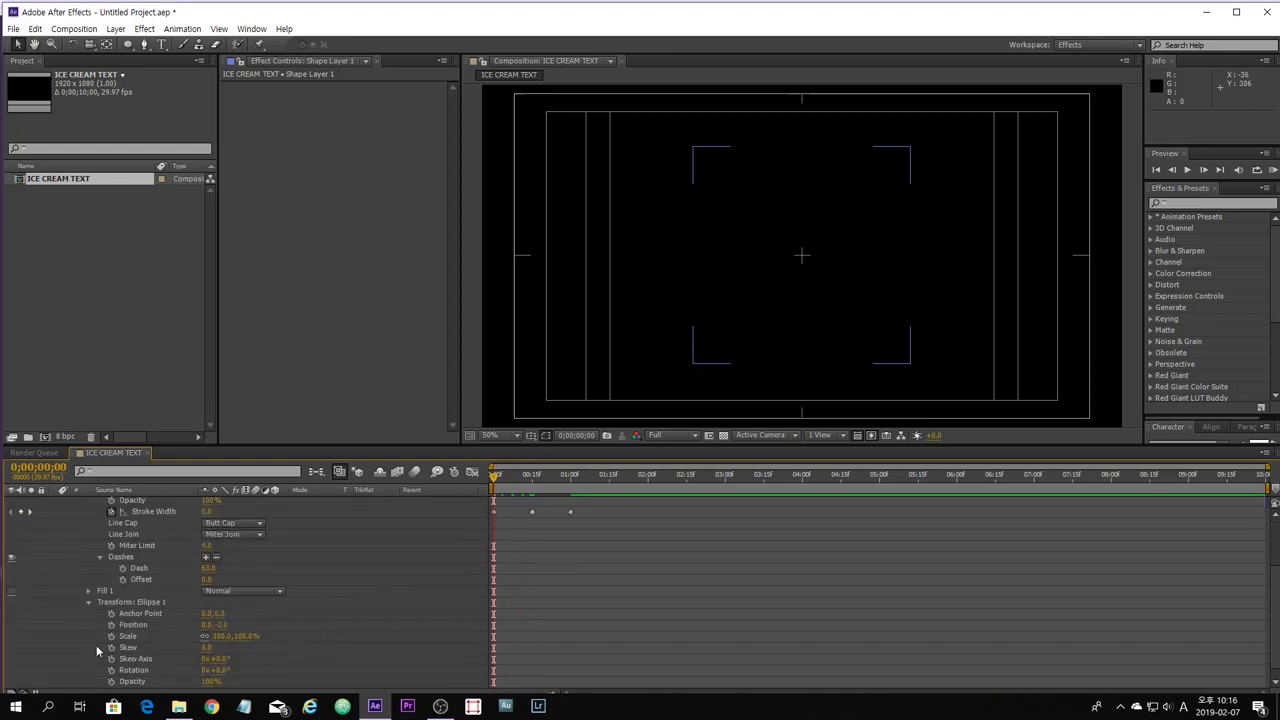
left_click(111, 636)
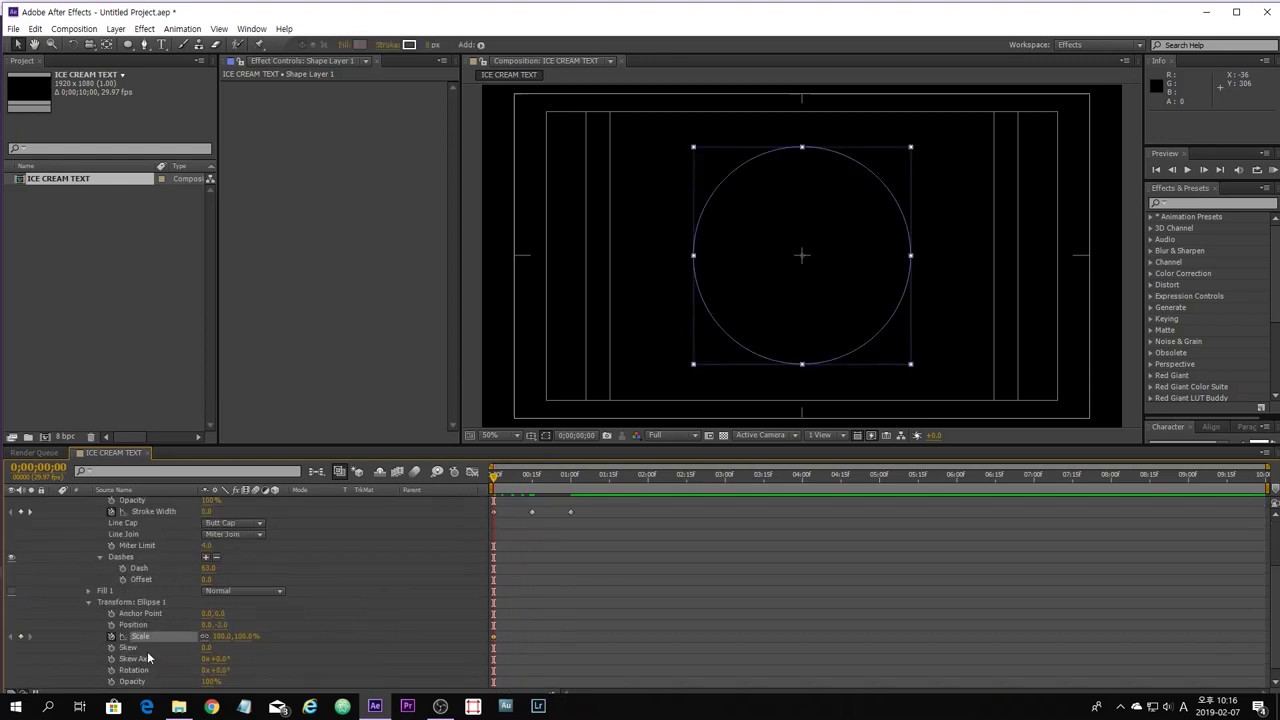
left_click(245, 636)
type("0")
key("Return")
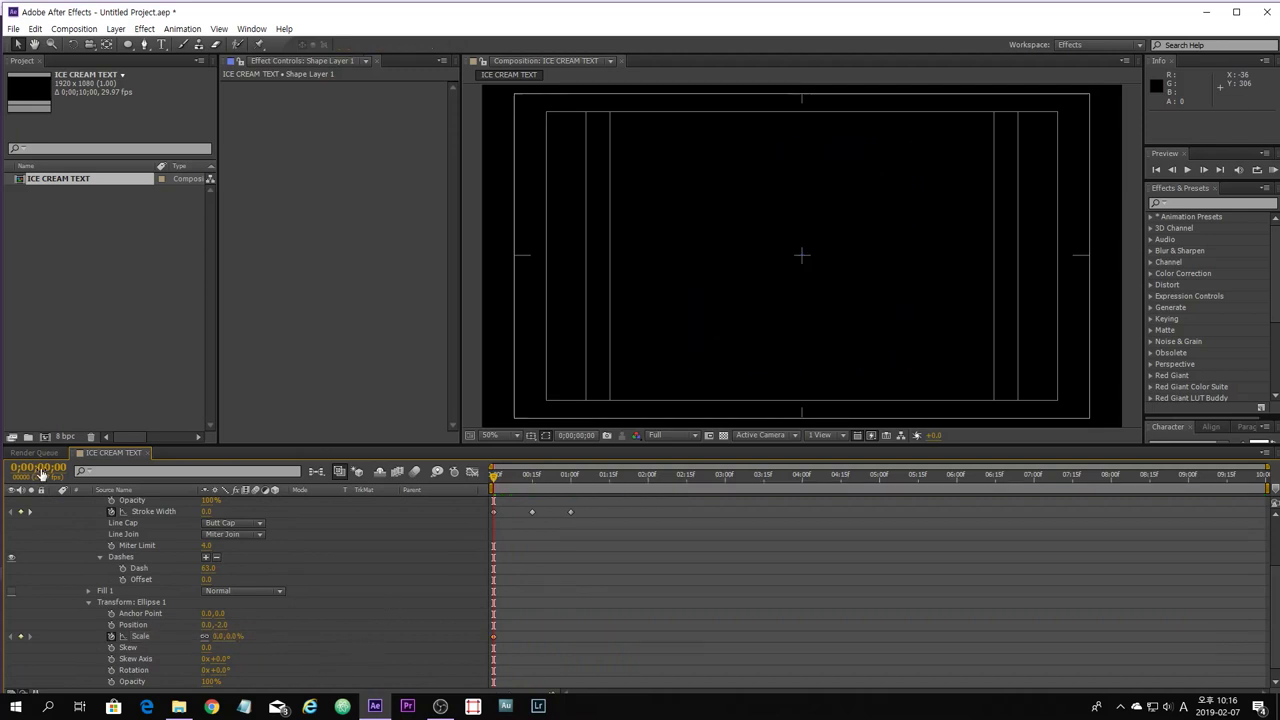
Add an Ellipse 1 Scale keyframe of 100% at 0;00;01;00.
type("30")
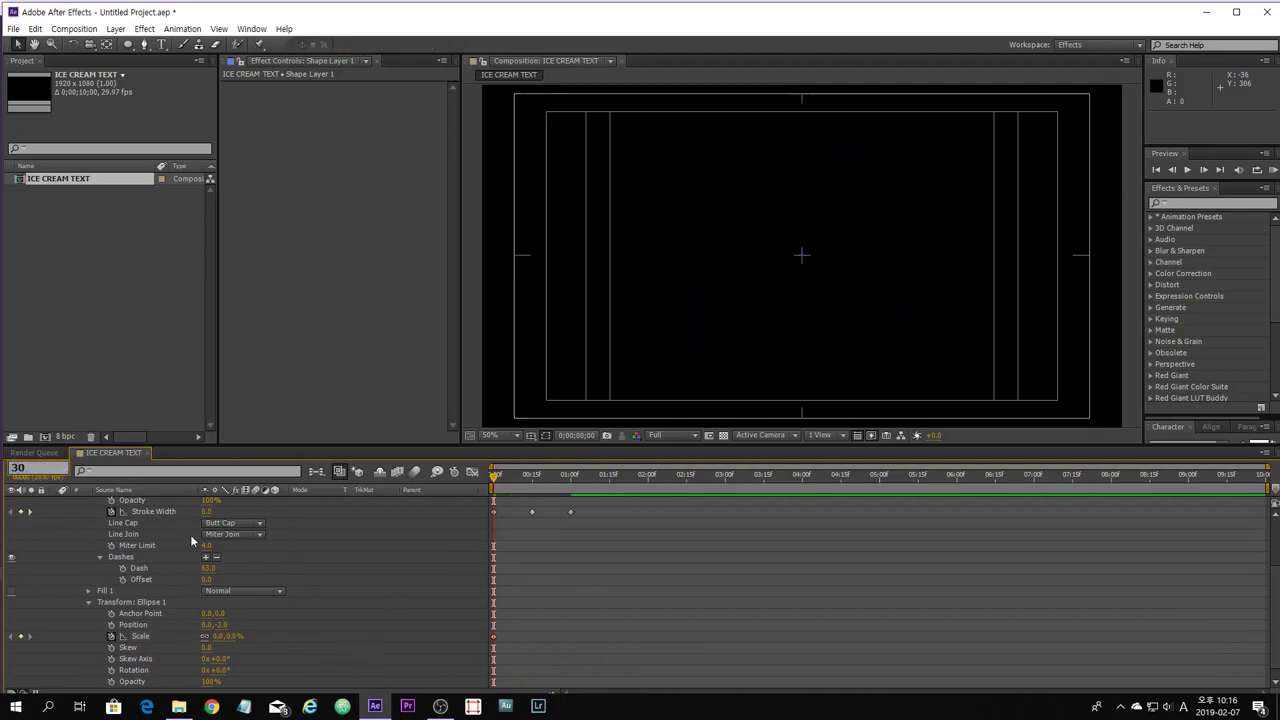
key("Return")
left_click(229, 637)
type("100")
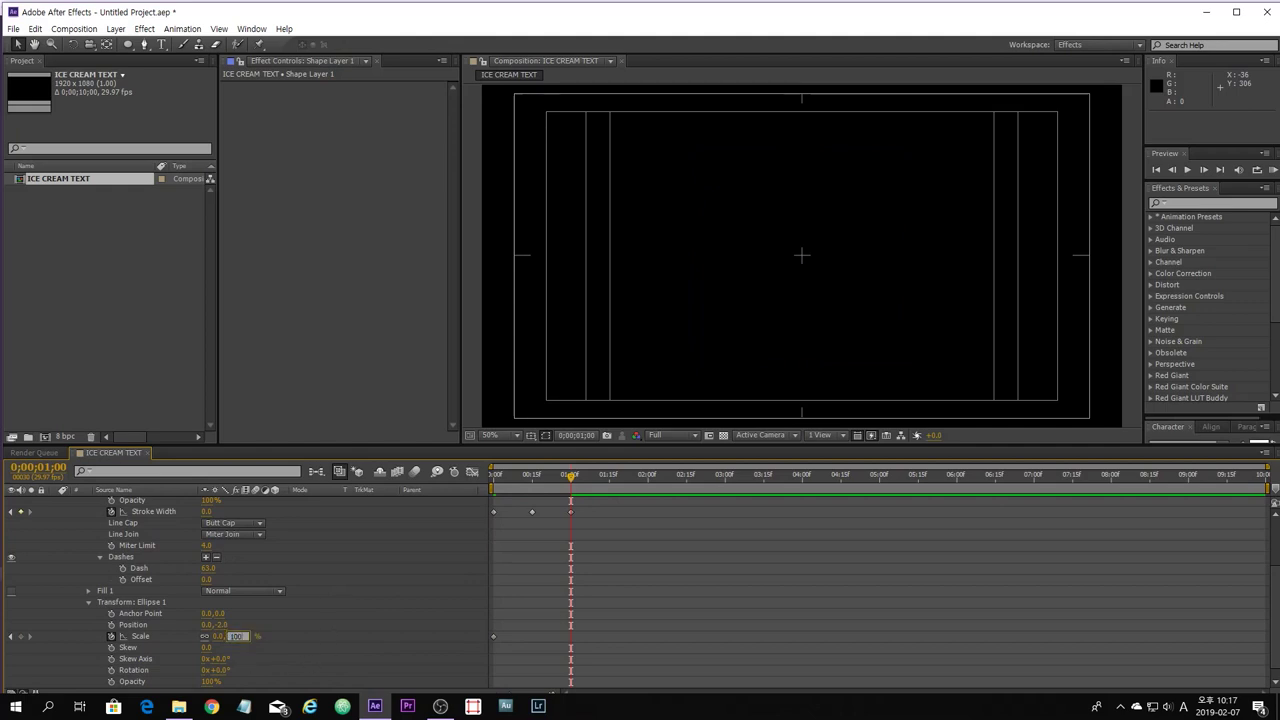
key("Return")
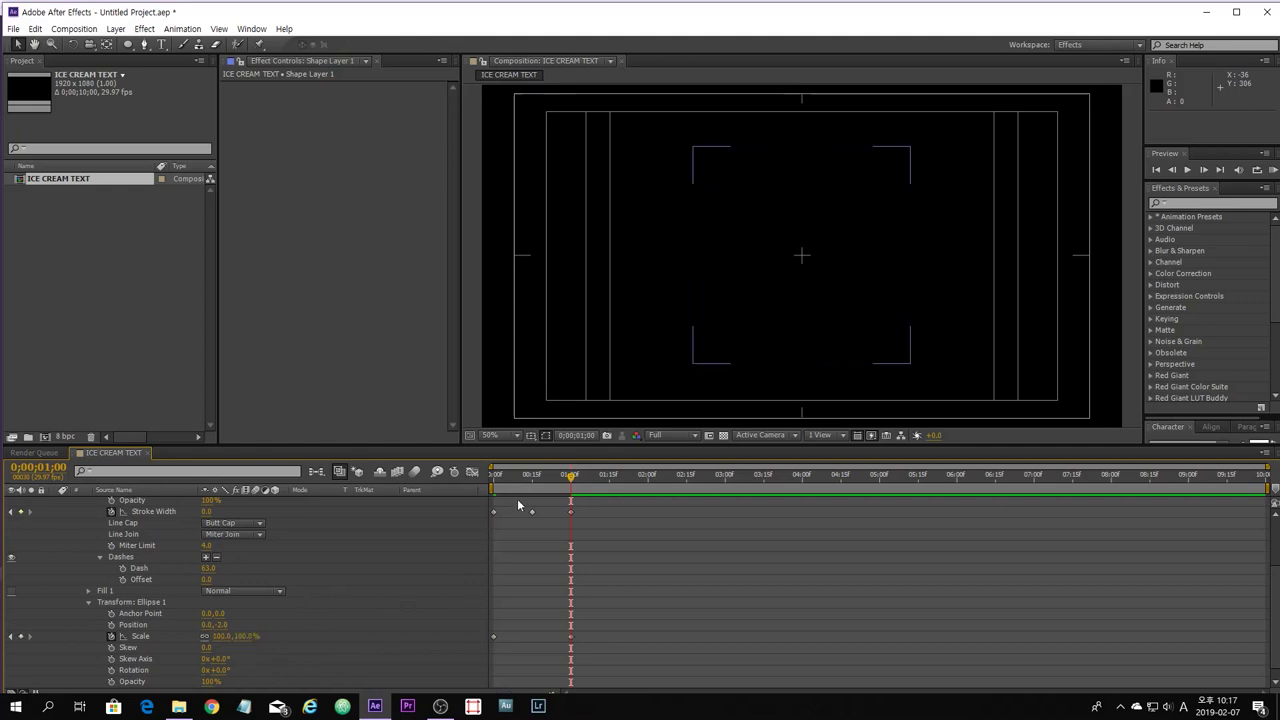
Apply Easy Ease to all Stroke Width and Scale keyframes and reshape their curves in the Graph Editor for a fast start and slow finish.
left_click_drag(500, 480, 489, 672)
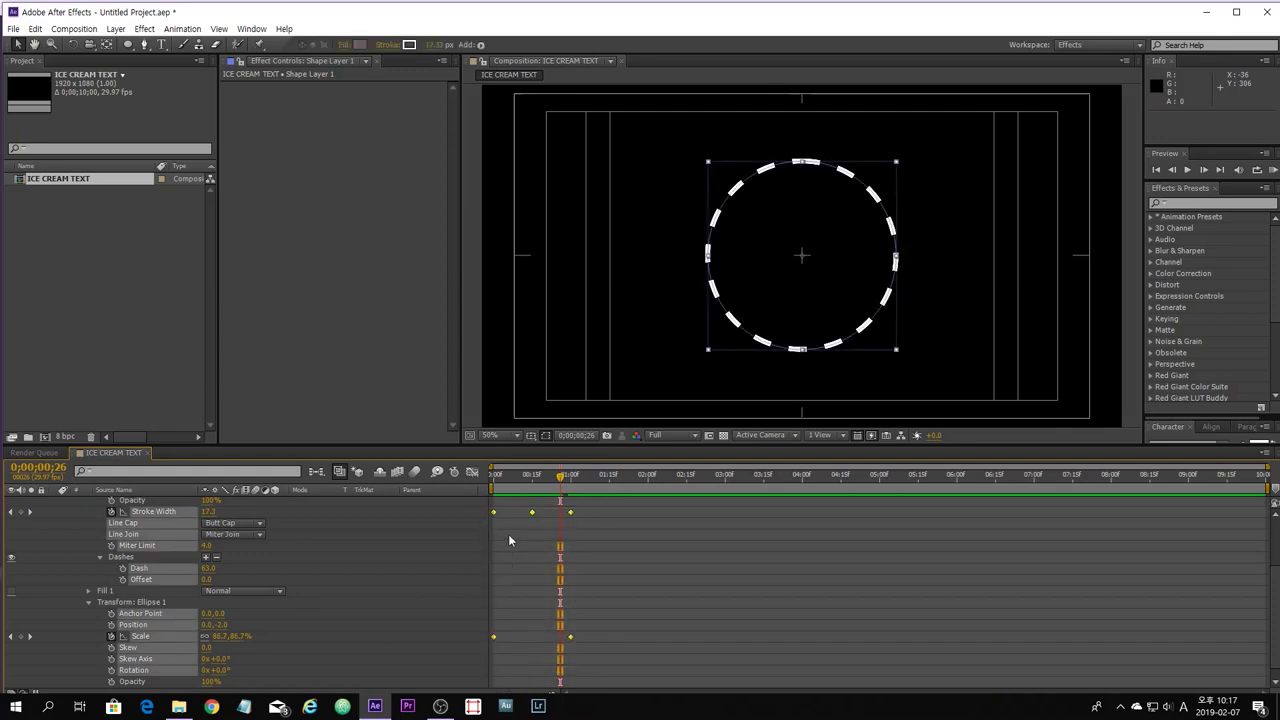
key("F9")
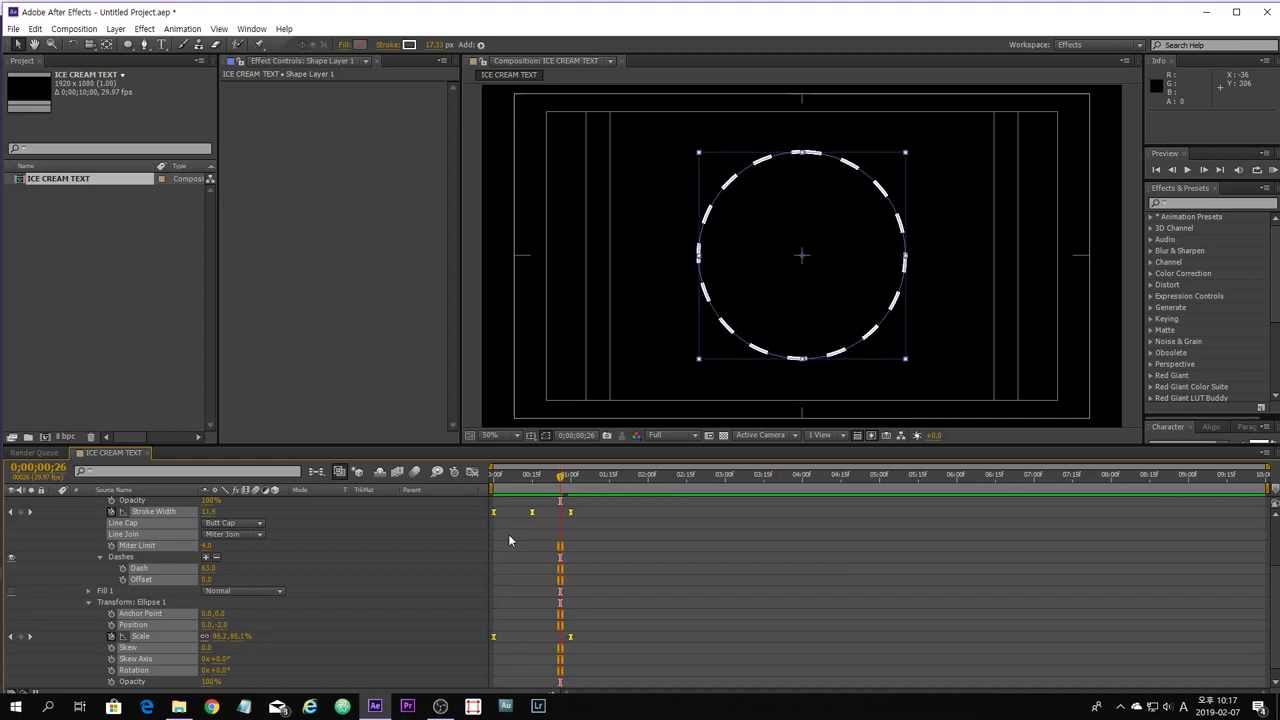
left_click(472, 471)
left_click_drag(487, 585, 640, 560)
left_click_drag(552, 590, 493, 587)
left_click(472, 471)
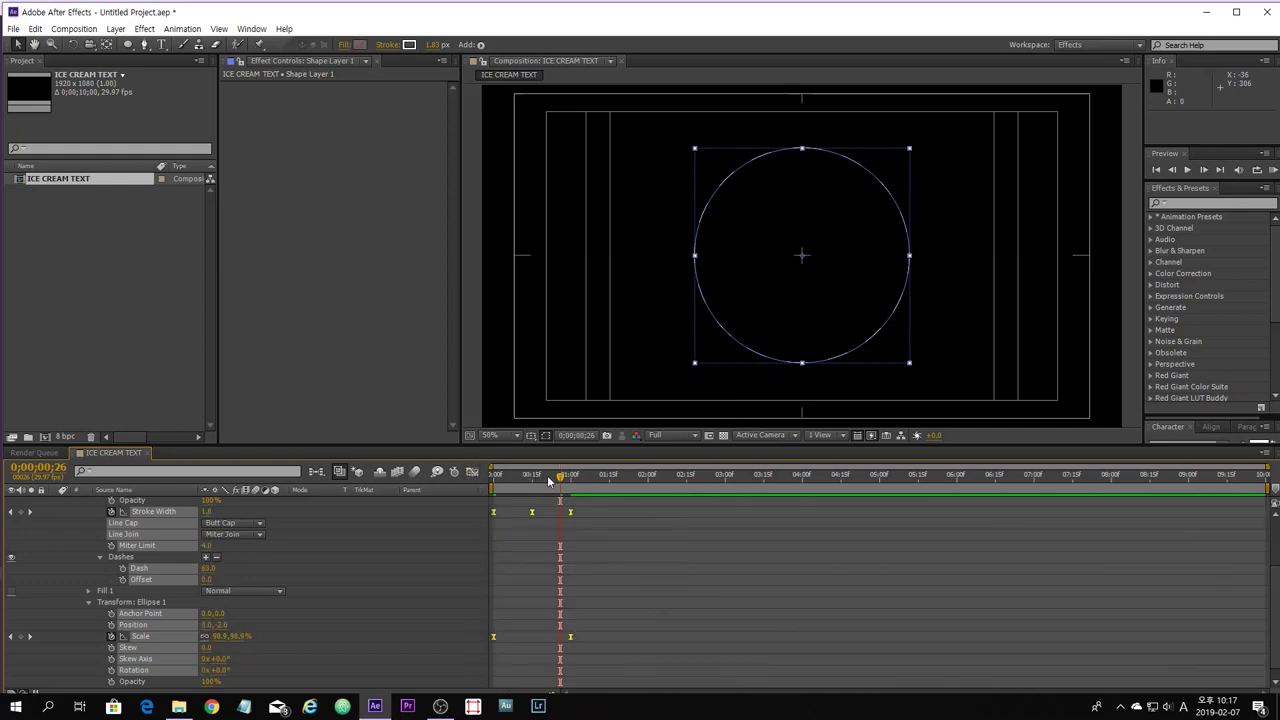
Move the middle Stroke Width keyframe to 0;00;00;10 and scrub through the circle's burst animation.
mouse_move(561, 480)
left_mouse_down()
mouse_move(497, 490)
mouse_move(548, 509)
mouse_move(517, 511)
mouse_move(529, 519)
mouse_move(492, 480)
left_mouse_up()
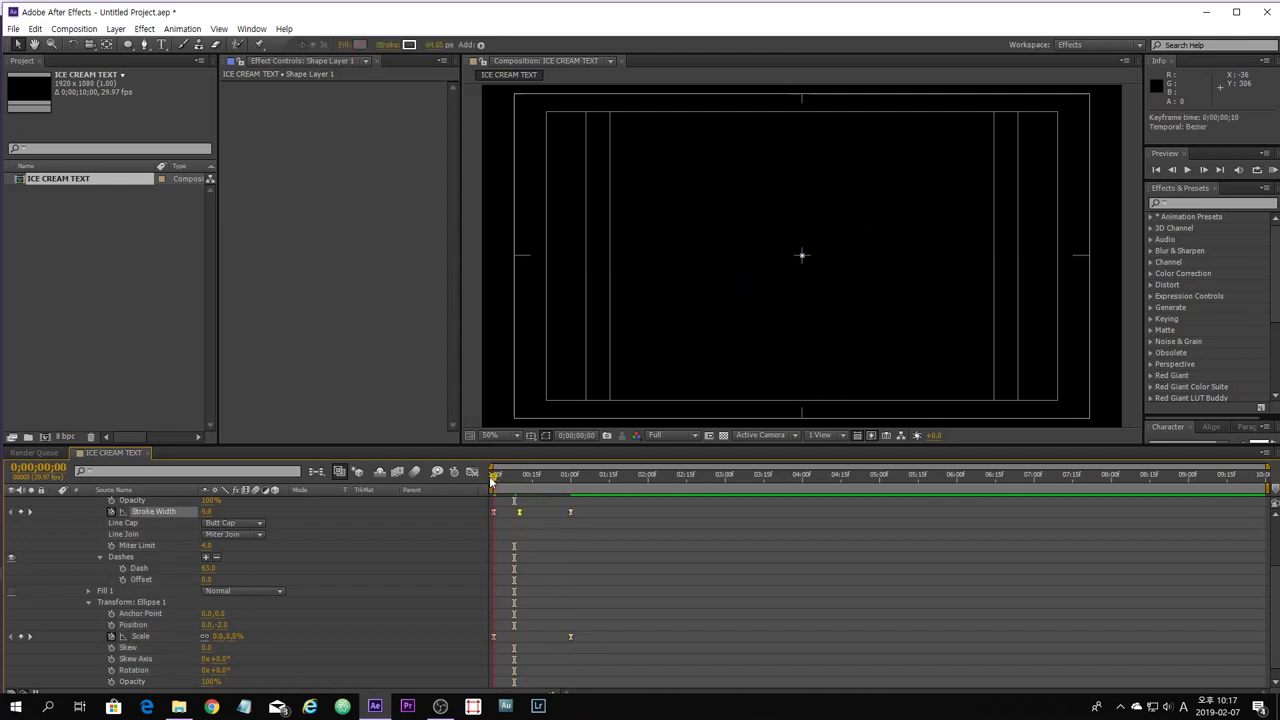
left_click(505, 478)
mouse_move(505, 478)
left_mouse_down()
mouse_move(541, 493)
mouse_move(505, 500)
mouse_move(534, 511)
left_mouse_up()
Hide the title/action safe guides and set the current time to 0;00;00;10.
left_click(424, 388)
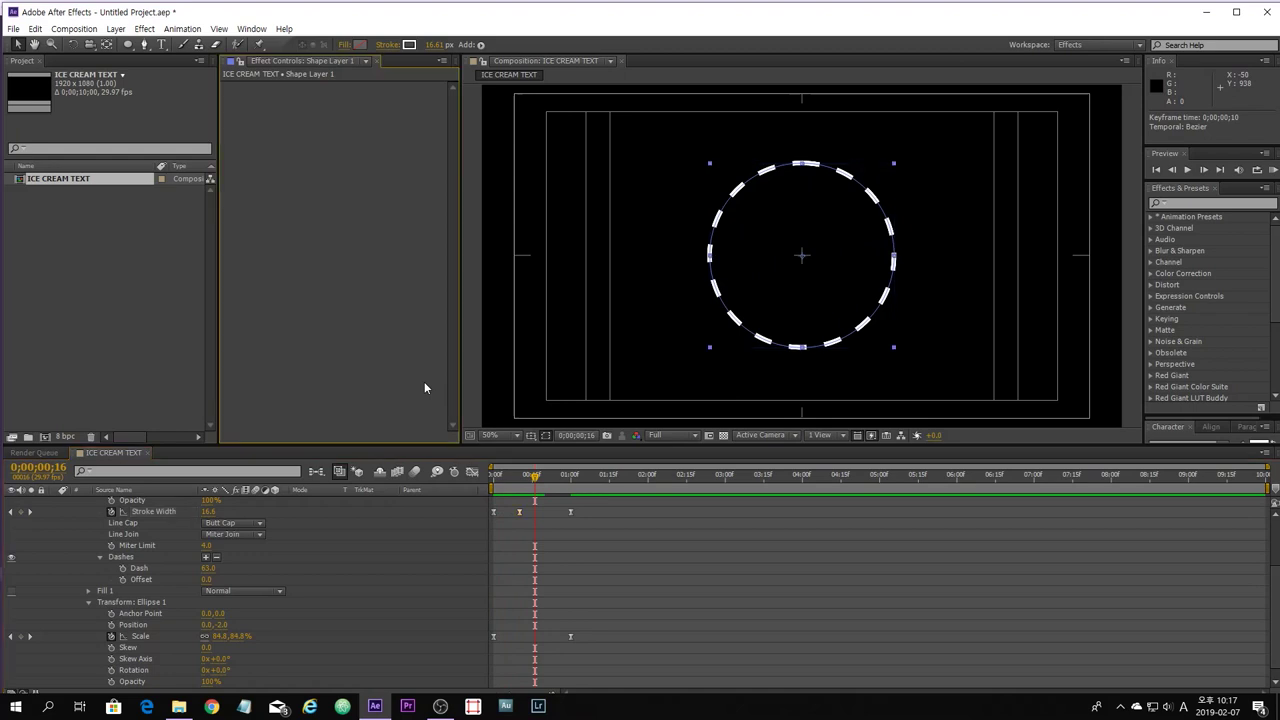
key("'")
mouse_move(531, 483)
left_mouse_down()
mouse_move(498, 478)
mouse_move(519, 478)
left_mouse_up()
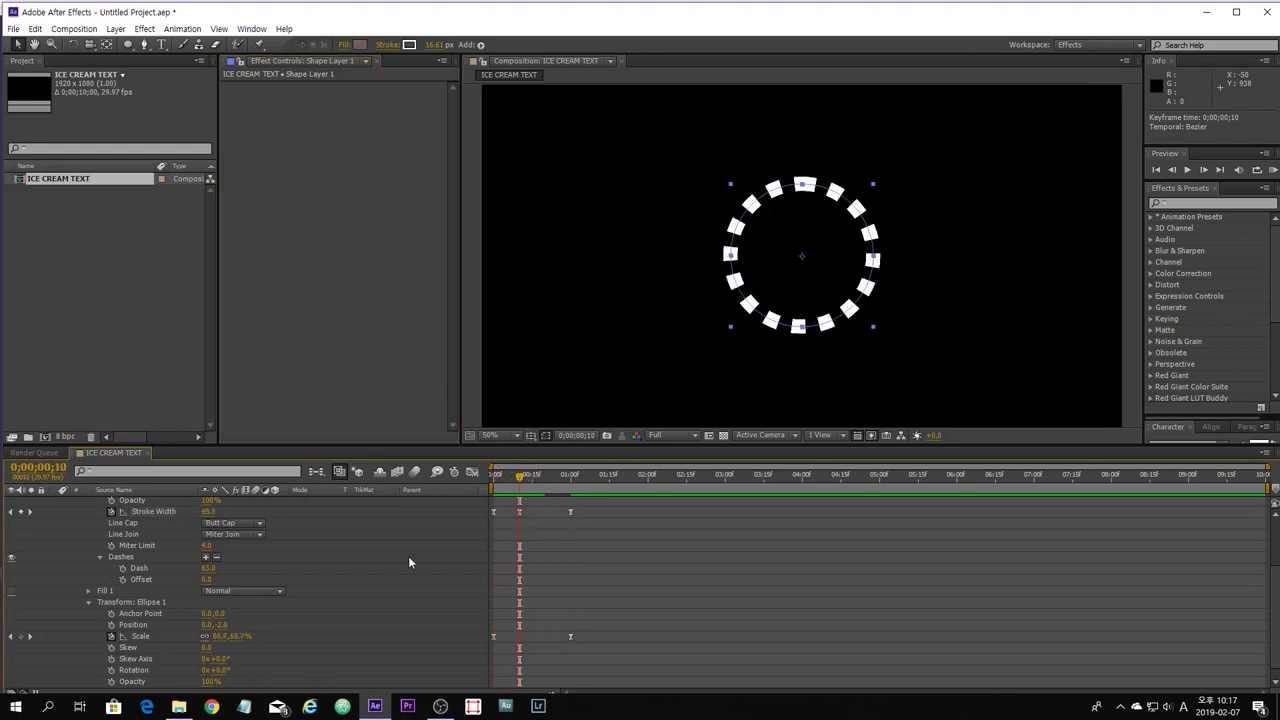
Show only the keyframed properties of Shape Layer 1 in the timeline.
scroll(253, 557, "up", 4)
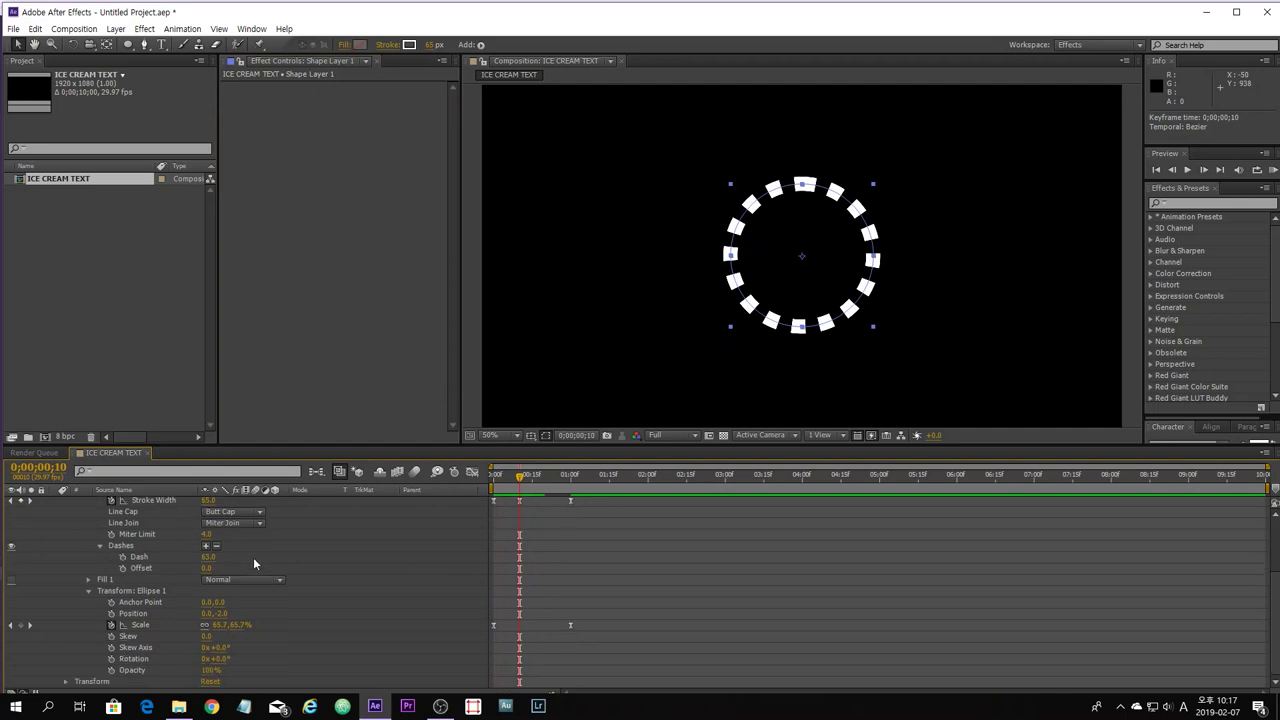
left_click(360, 572)
key("u")
Apply the Liquify distortion effect to Shape Layer 1.
left_click(145, 503)
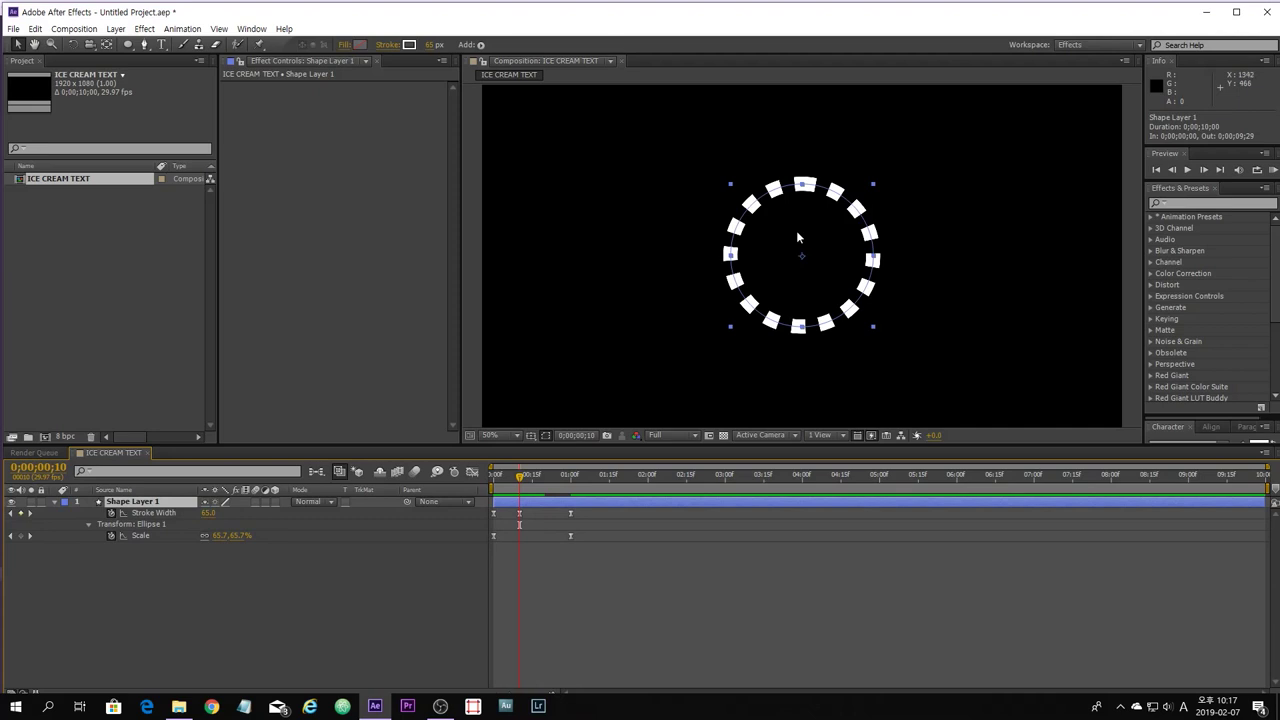
left_click(182, 28)
mouse_move(152, 31)
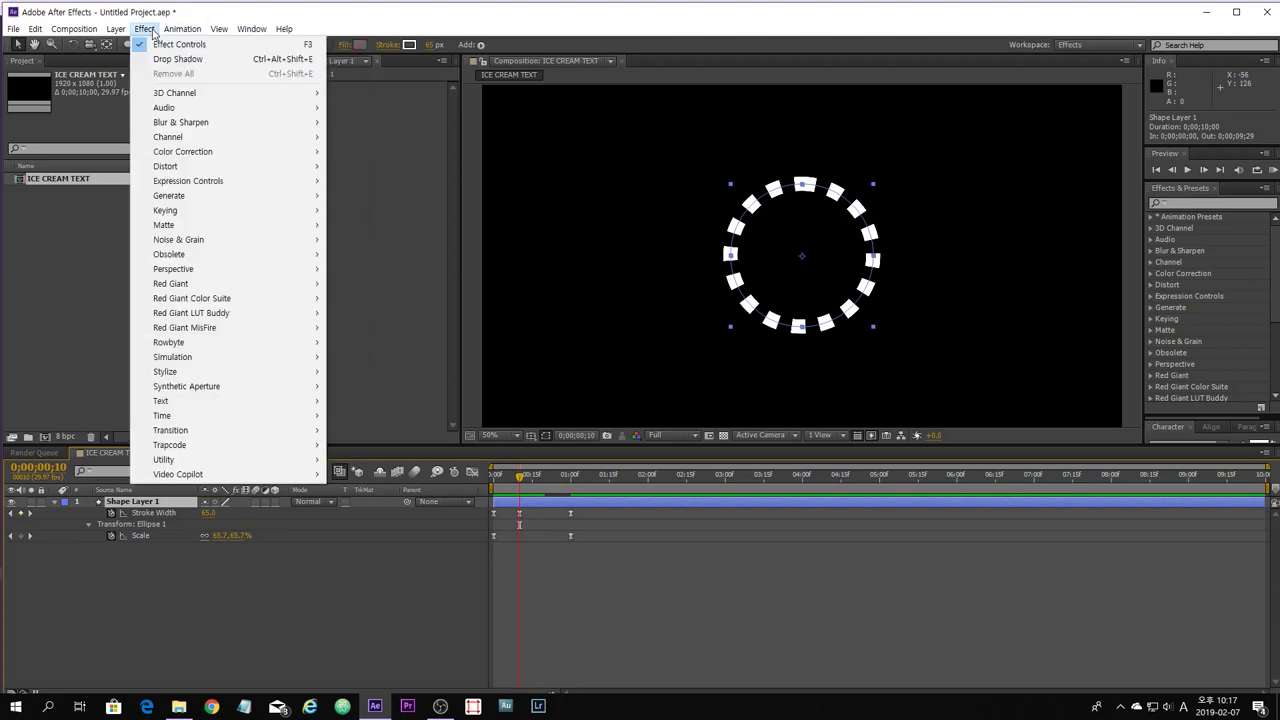
mouse_move(199, 168)
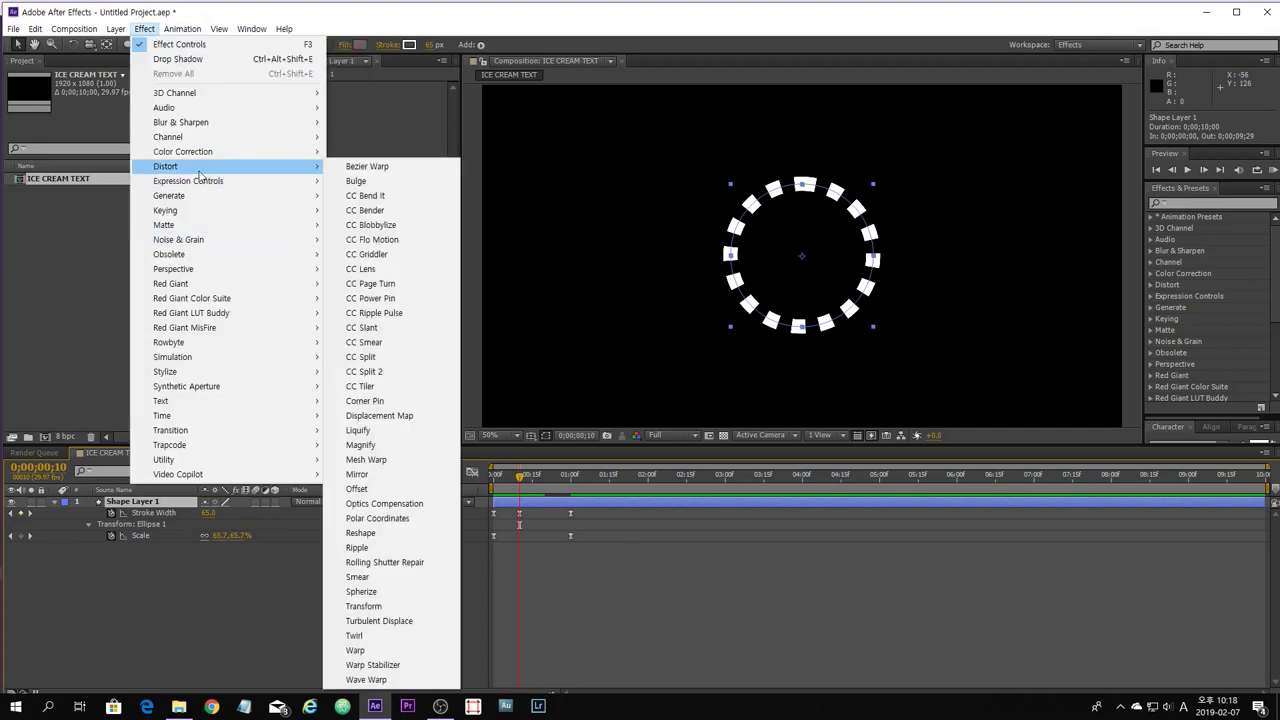
left_click(358, 430)
Add the Drop Shadow effect to Shape Layer 1 and turn on the transparency grid in the composition view.
left_click(144, 28)
mouse_move(209, 152)
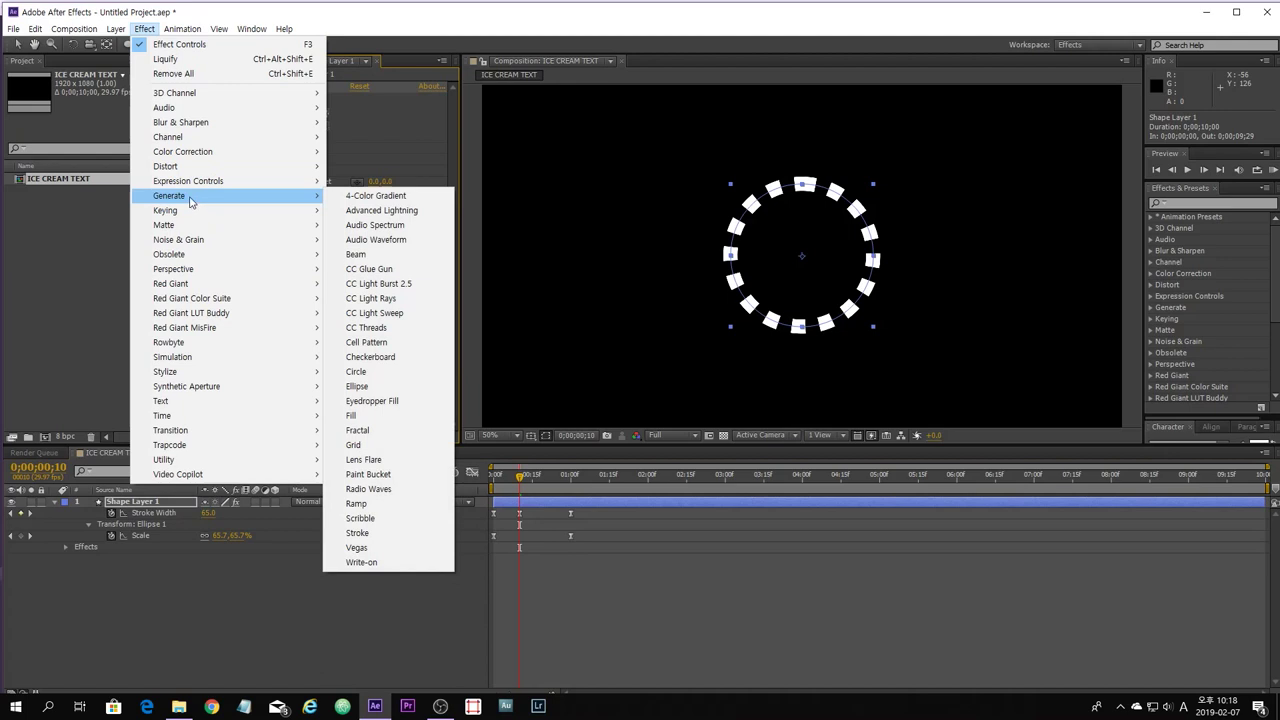
mouse_move(193, 276)
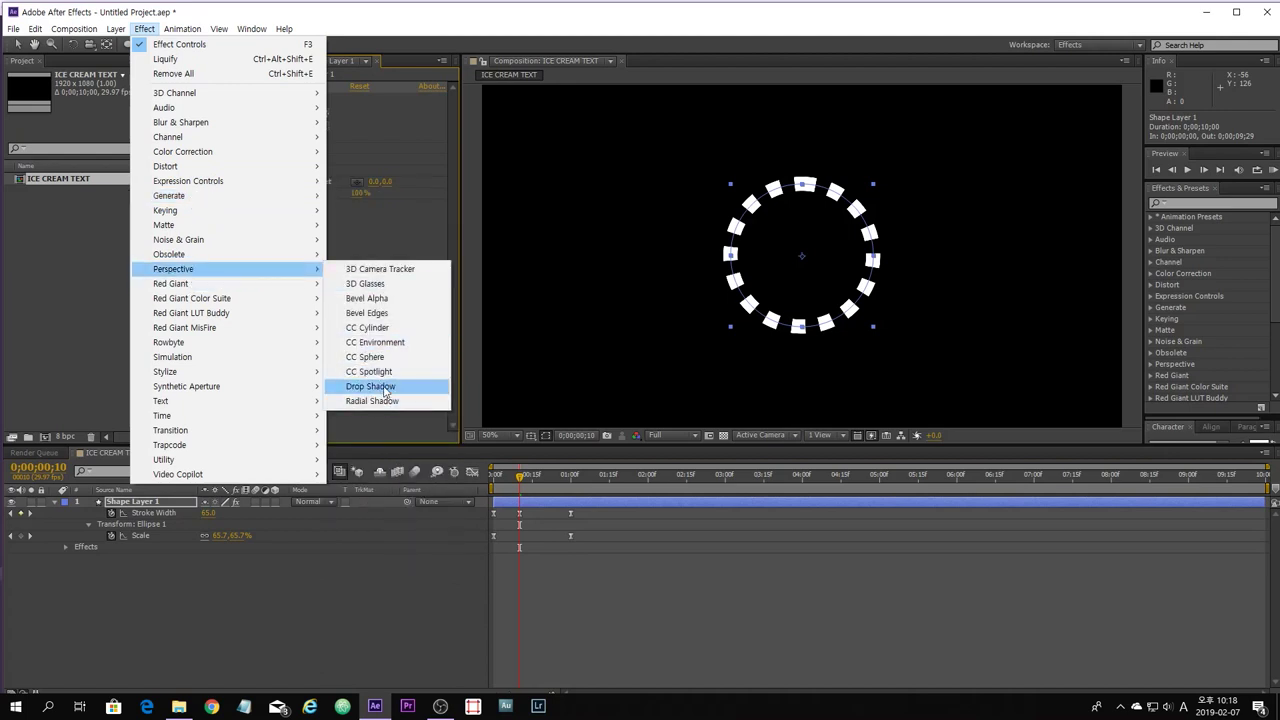
left_click(370, 386)
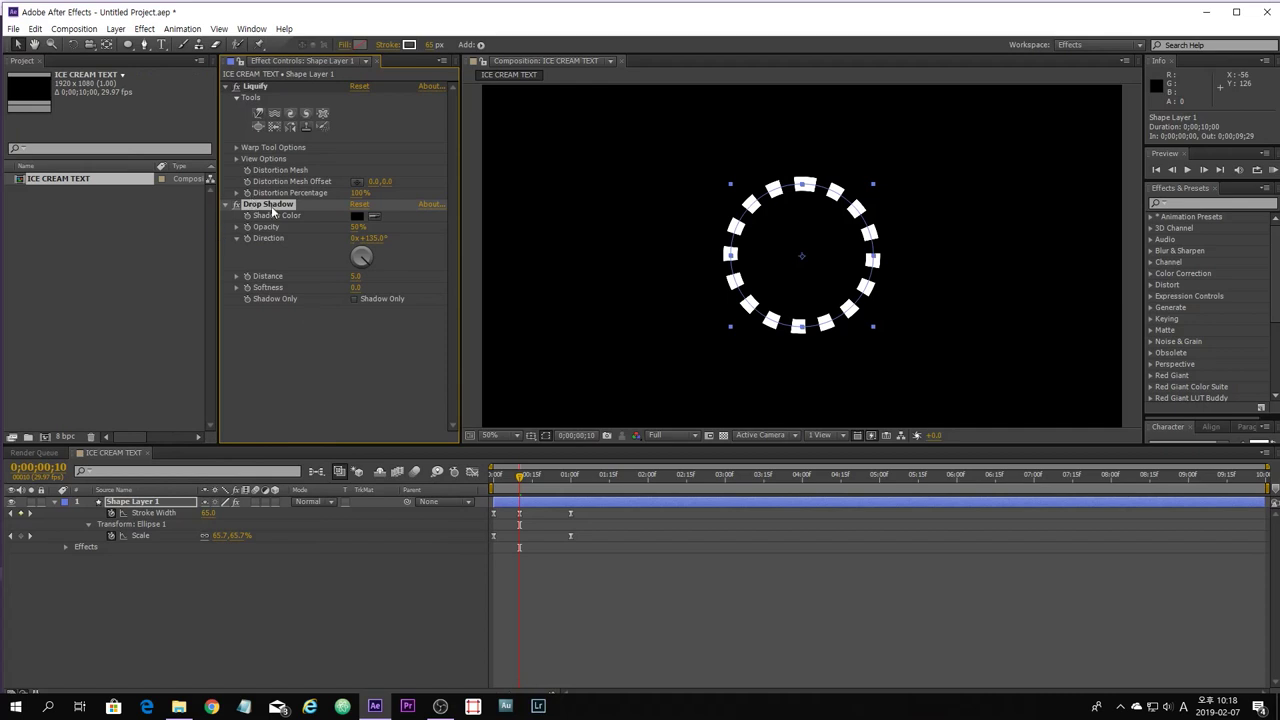
left_click(723, 436)
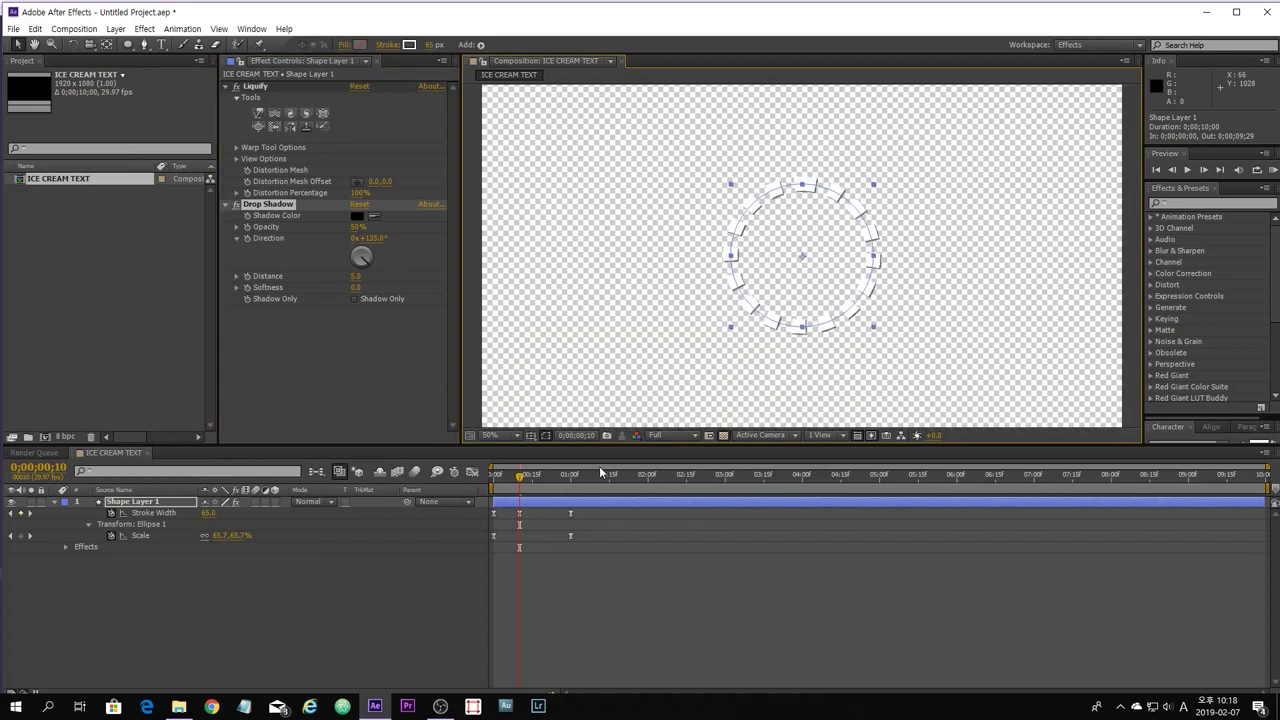
At 0;00;00;11, set the Drop Shadow's Direction to 218° and its Distance to 10.
left_click_drag(520, 478, 523, 480)
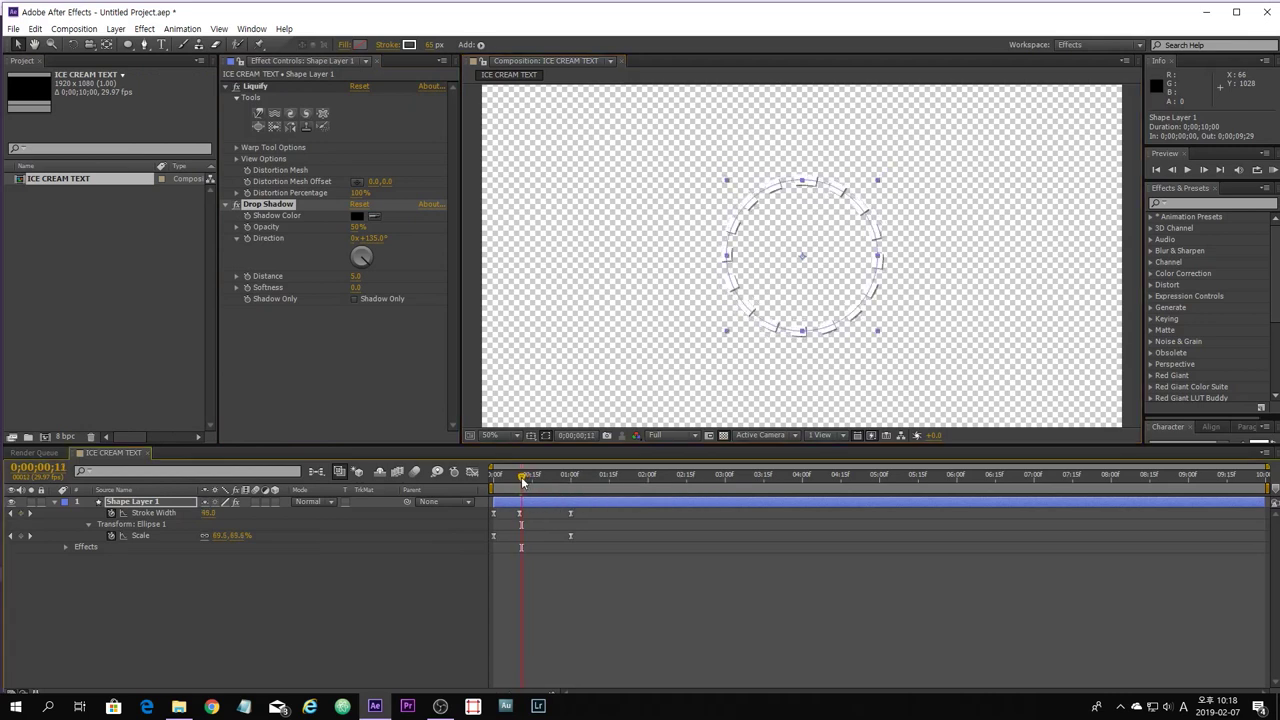
left_click_drag(366, 265, 354, 272)
left_click(354, 272)
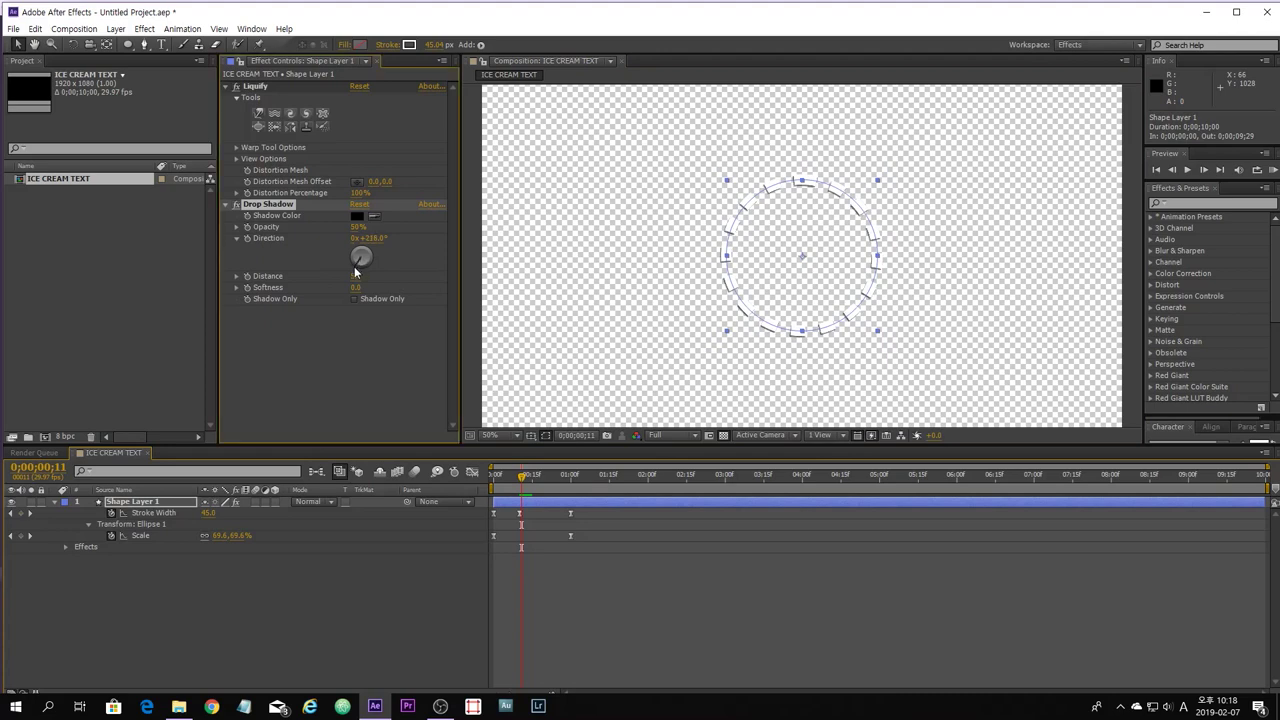
left_click_drag(352, 280, 364, 280)
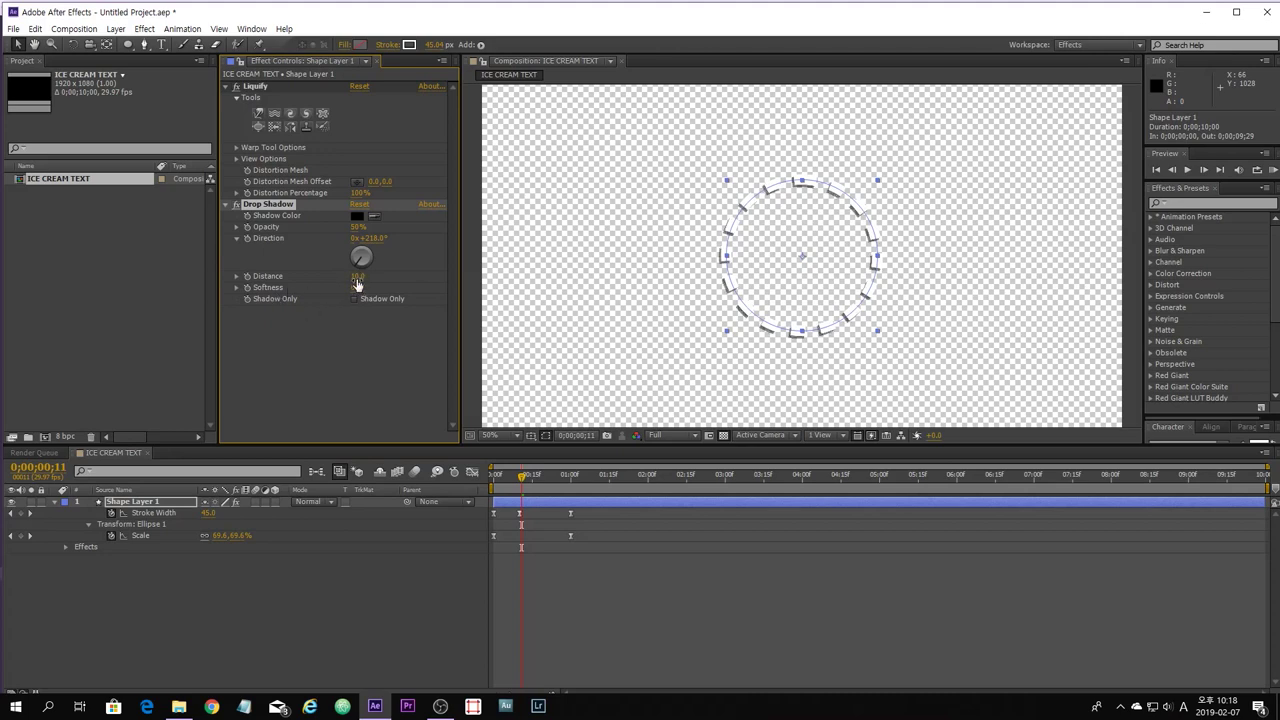
left_click(385, 585)
left_click(379, 391)
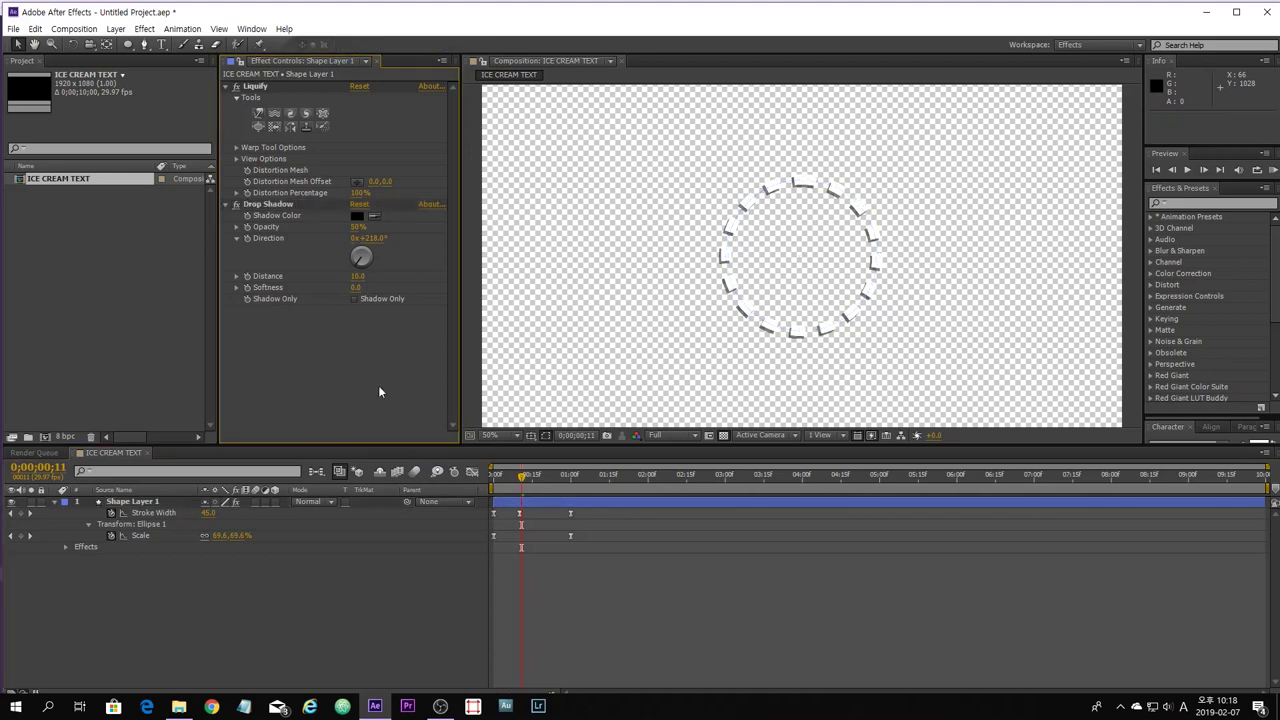
Expand Shape Layer 1's contents and change the Line Cap of Stroke 1 to Round Cap.
left_click(255, 87)
left_click(54, 501)
left_click(54, 501)
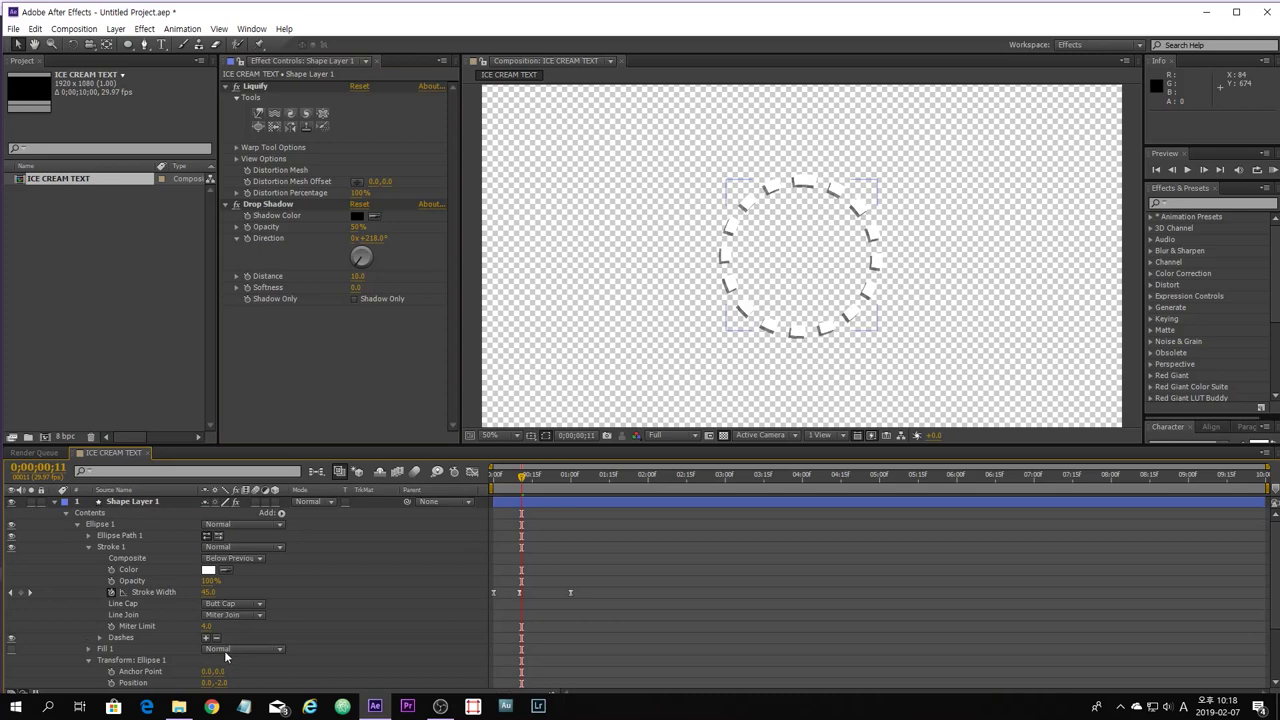
left_click(237, 616)
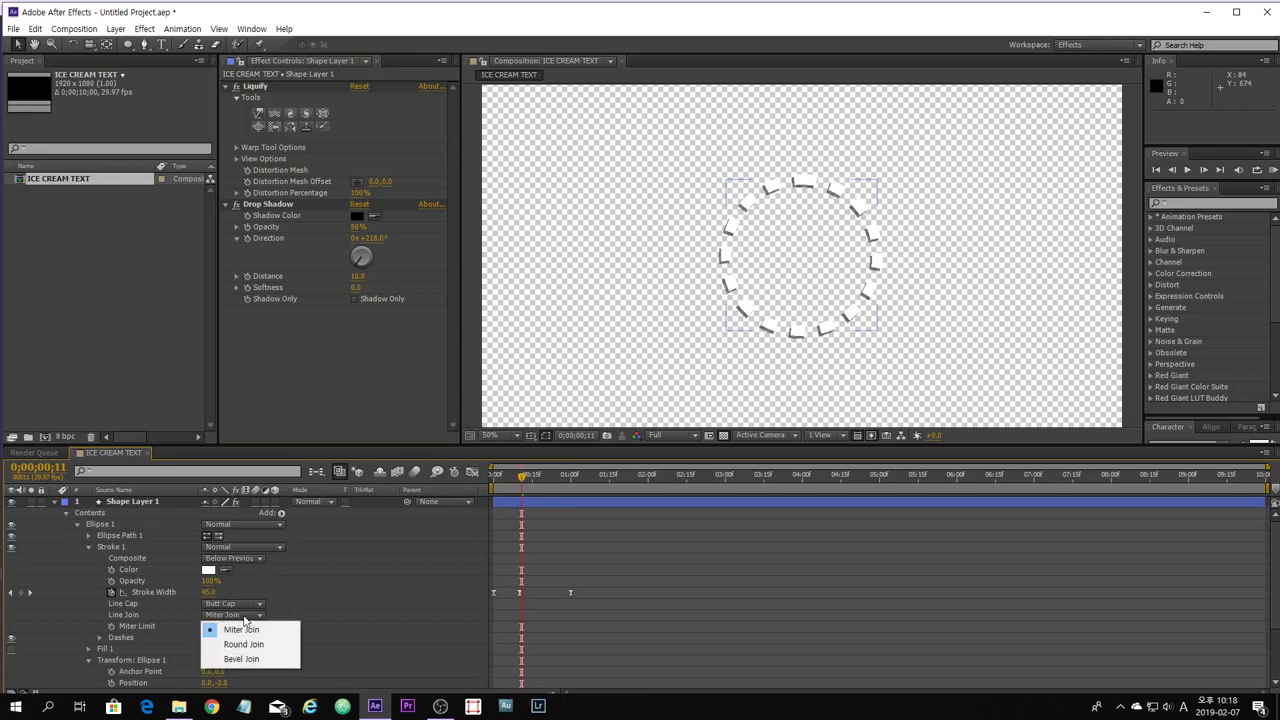
left_click(250, 604)
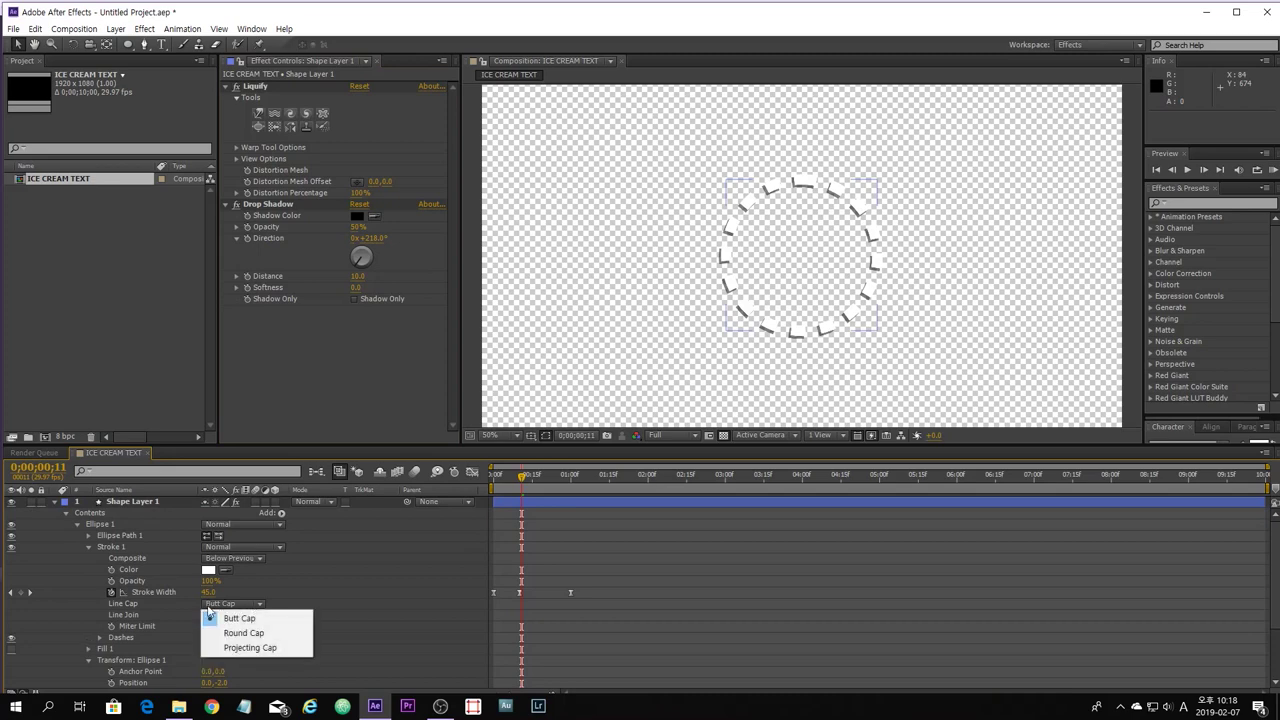
left_click(262, 634)
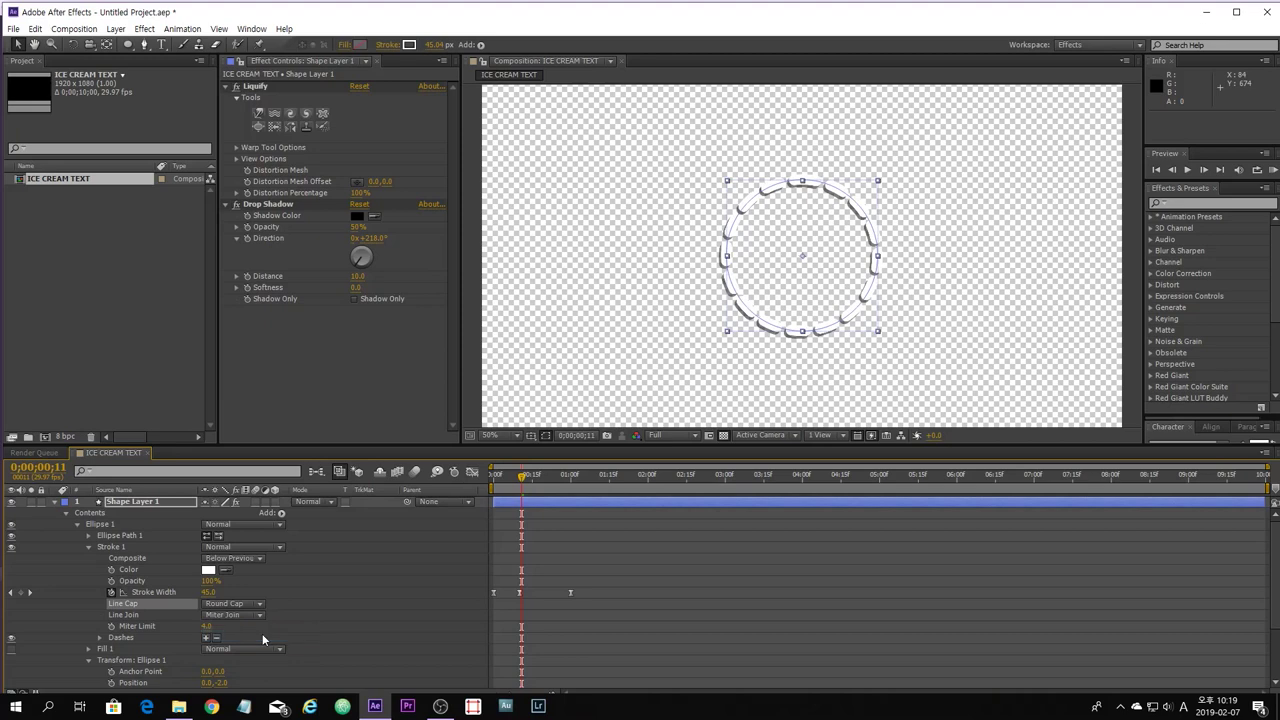
Distort the dashes around the circle at 0;00;00;11 with Liquify's Twirl tool.
left_click_drag(510, 486, 520, 495)
left_click(291, 114)
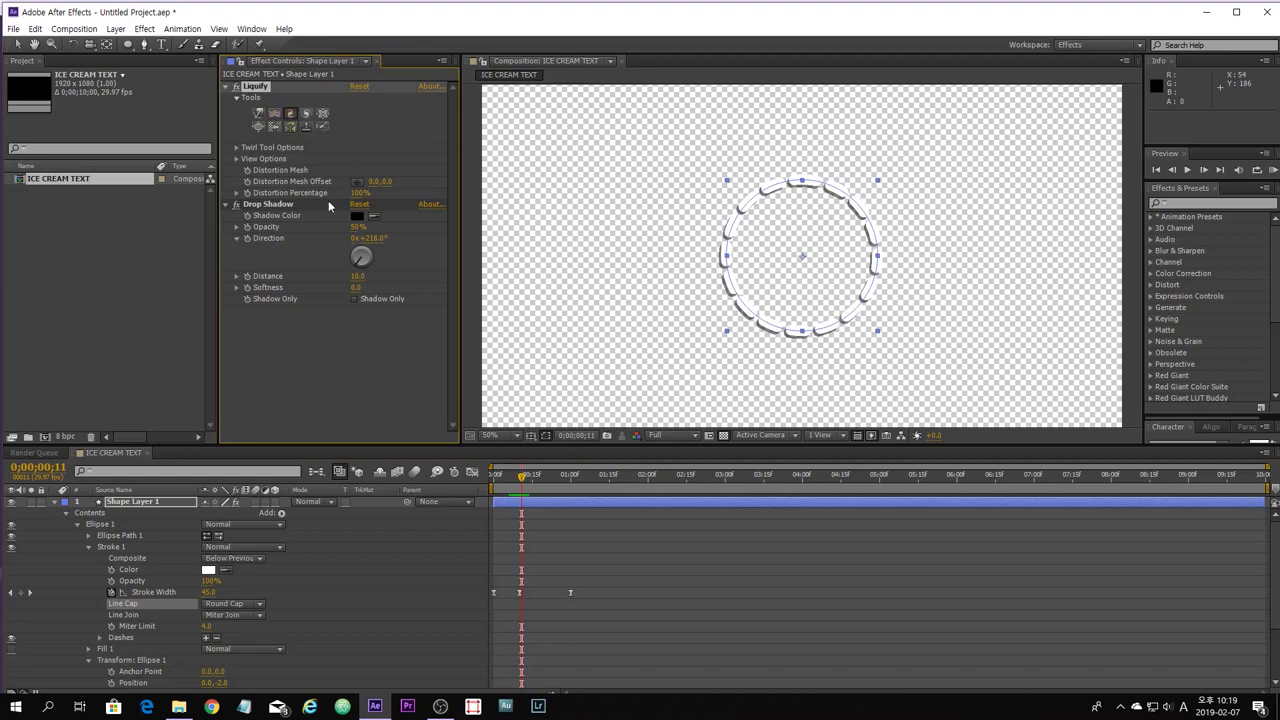
mouse_move(771, 179)
left_mouse_down()
mouse_move(734, 227)
mouse_move(732, 284)
mouse_move(744, 314)
mouse_move(805, 331)
mouse_move(852, 314)
mouse_move(873, 259)
mouse_move(865, 208)
mouse_move(813, 182)
left_mouse_up()
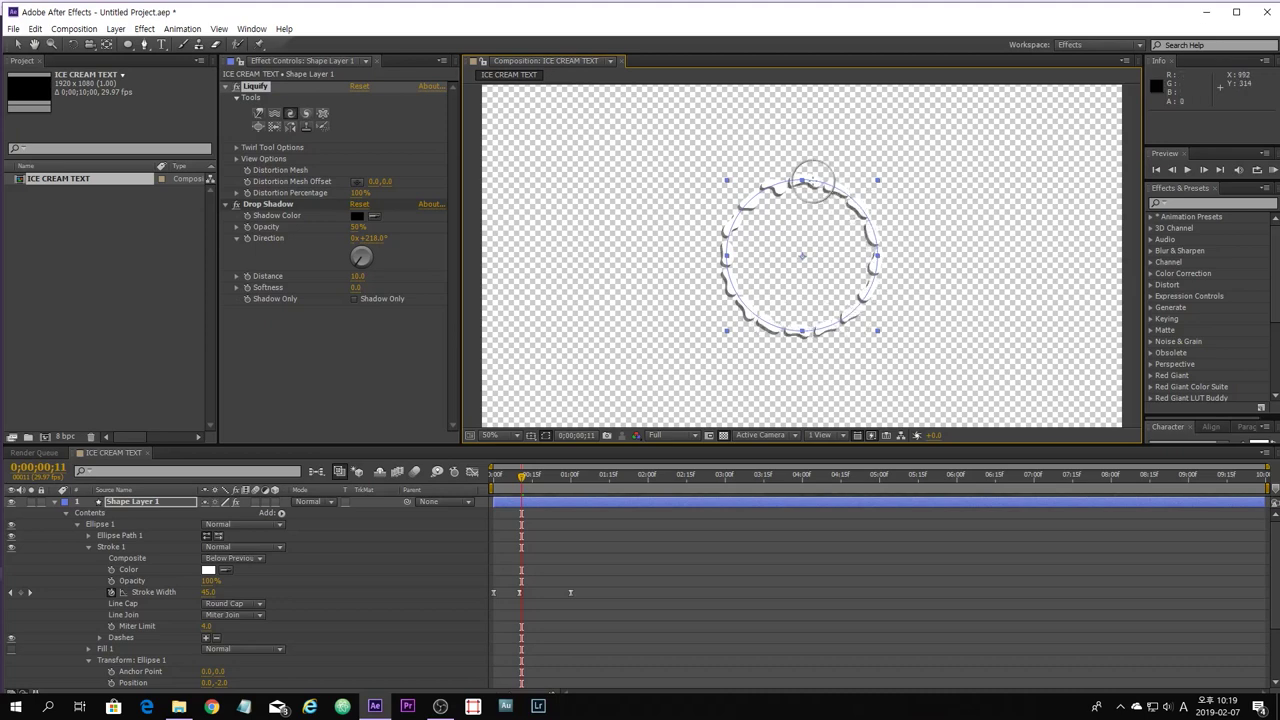
Swell dashes at the top and along the lower part of the circle with Liquify's Bloat tool.
left_click(321, 117)
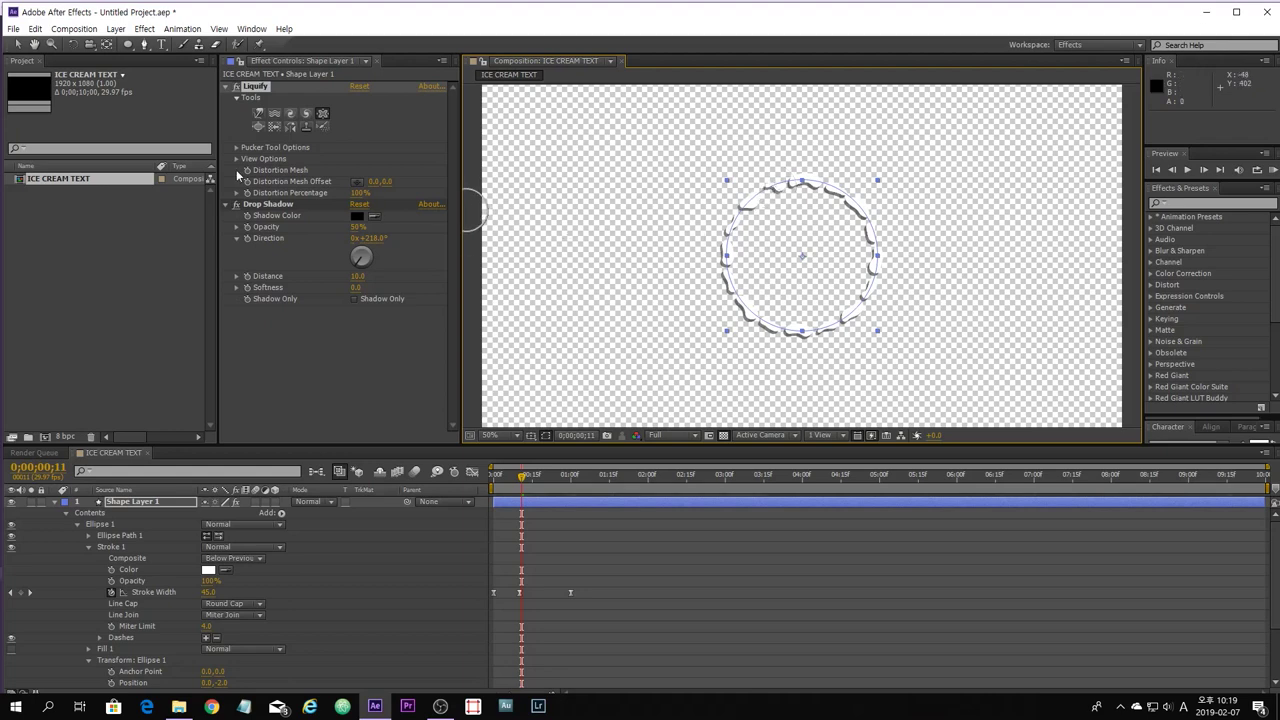
left_click(258, 126)
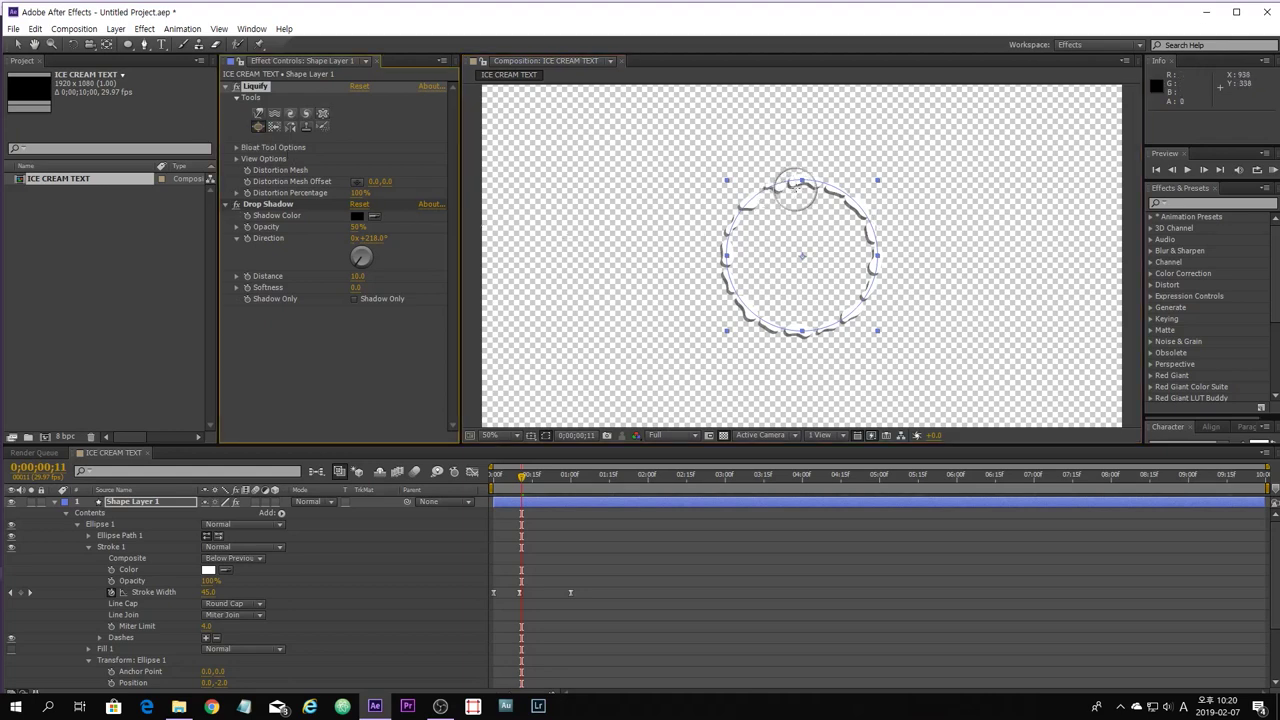
left_click_drag(800, 189, 808, 191)
mouse_move(714, 286)
left_mouse_down()
mouse_move(726, 250)
mouse_move(767, 325)
mouse_move(838, 241)
mouse_move(871, 238)
mouse_move(867, 225)
mouse_move(848, 307)
left_mouse_up()
Push the dashes along the lower right, lower left and upper left of the circle with Liquify's Warp tool.
left_click(258, 113)
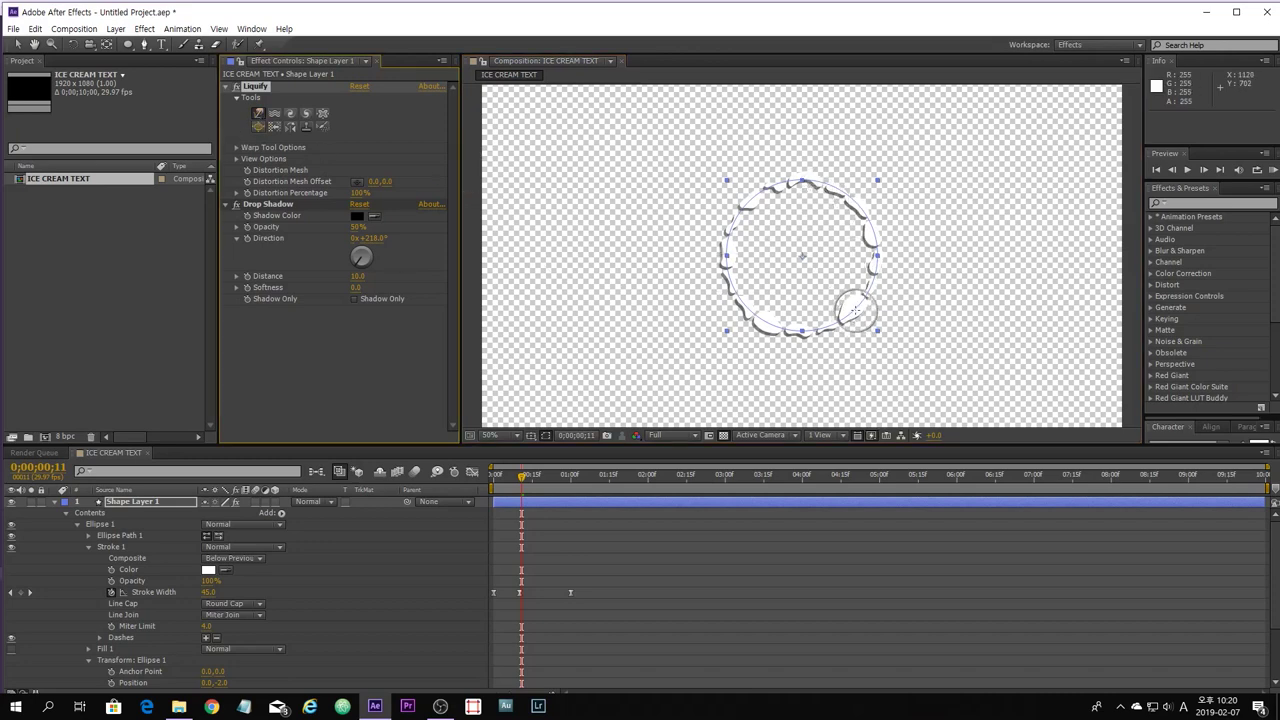
left_click_drag(850, 320, 848, 318)
left_click_drag(753, 319, 740, 320)
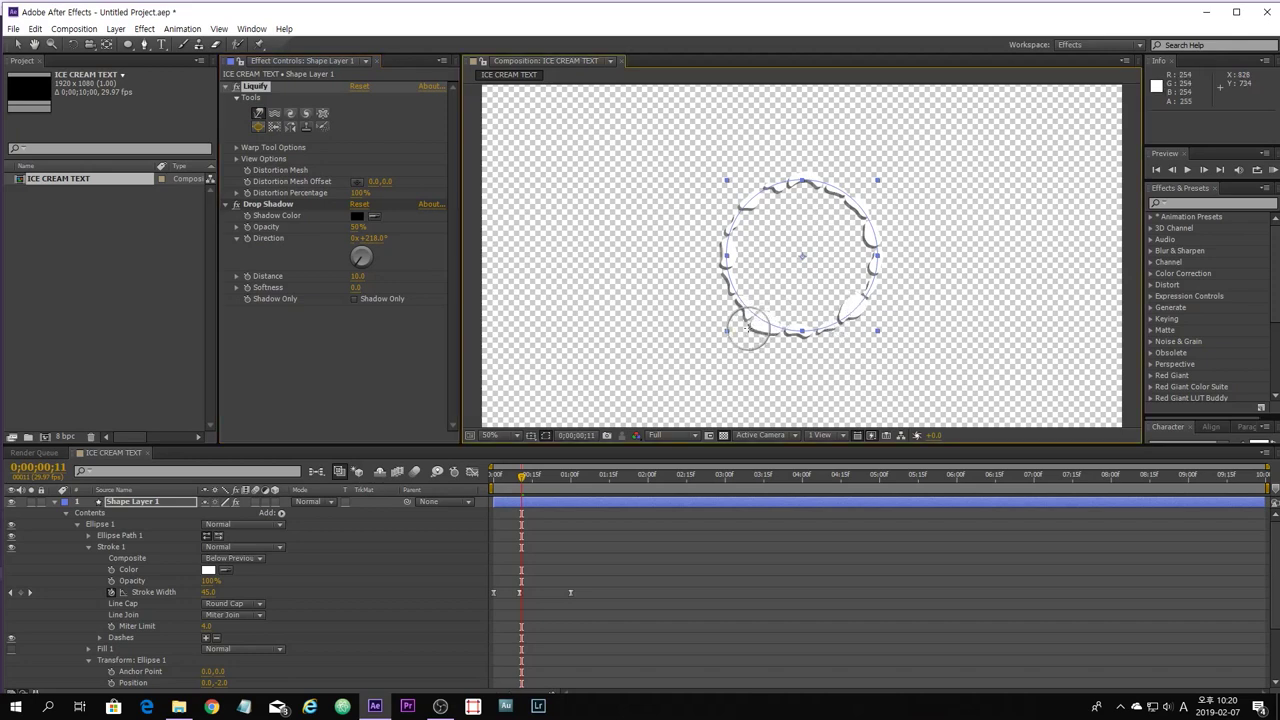
mouse_move(735, 263)
left_mouse_down()
mouse_move(722, 224)
mouse_move(743, 200)
mouse_move(731, 206)
mouse_move(750, 215)
left_mouse_up()
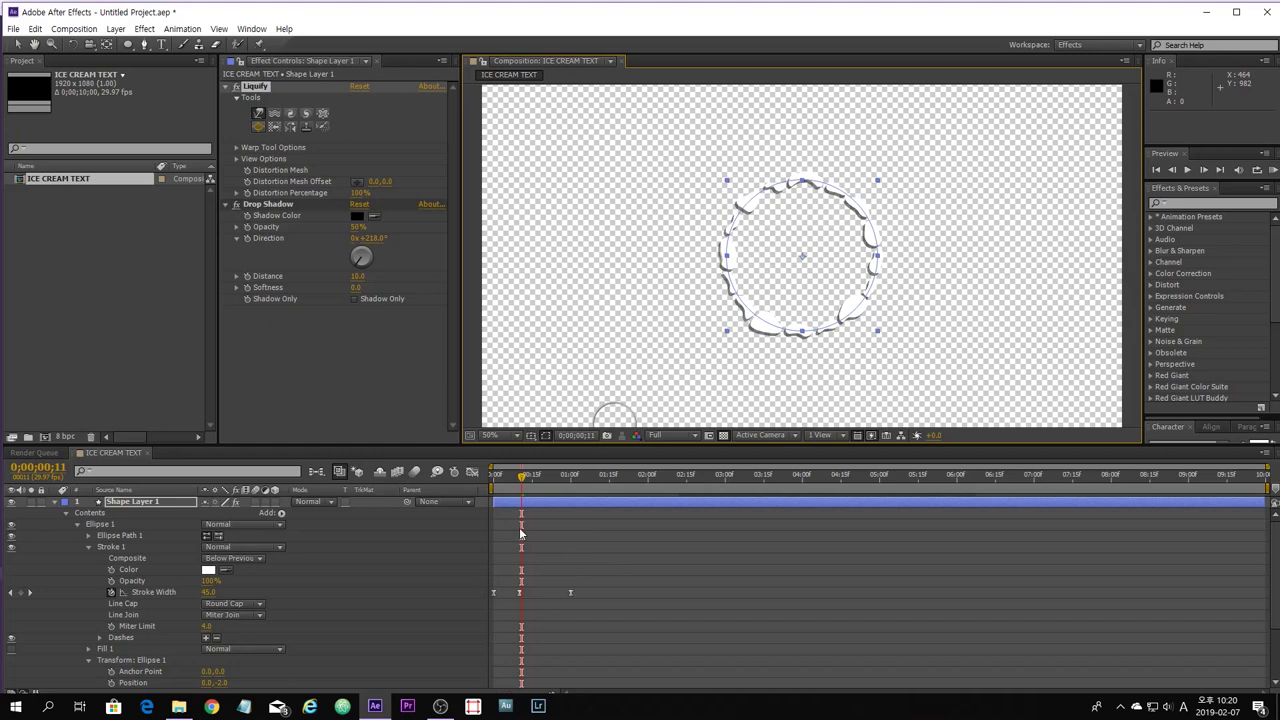
Scrub the distorted burst to 0;00;00;08 and show only Shape Layer 1's keyframed properties.
left_click_drag(523, 478, 514, 527)
left_click(380, 567)
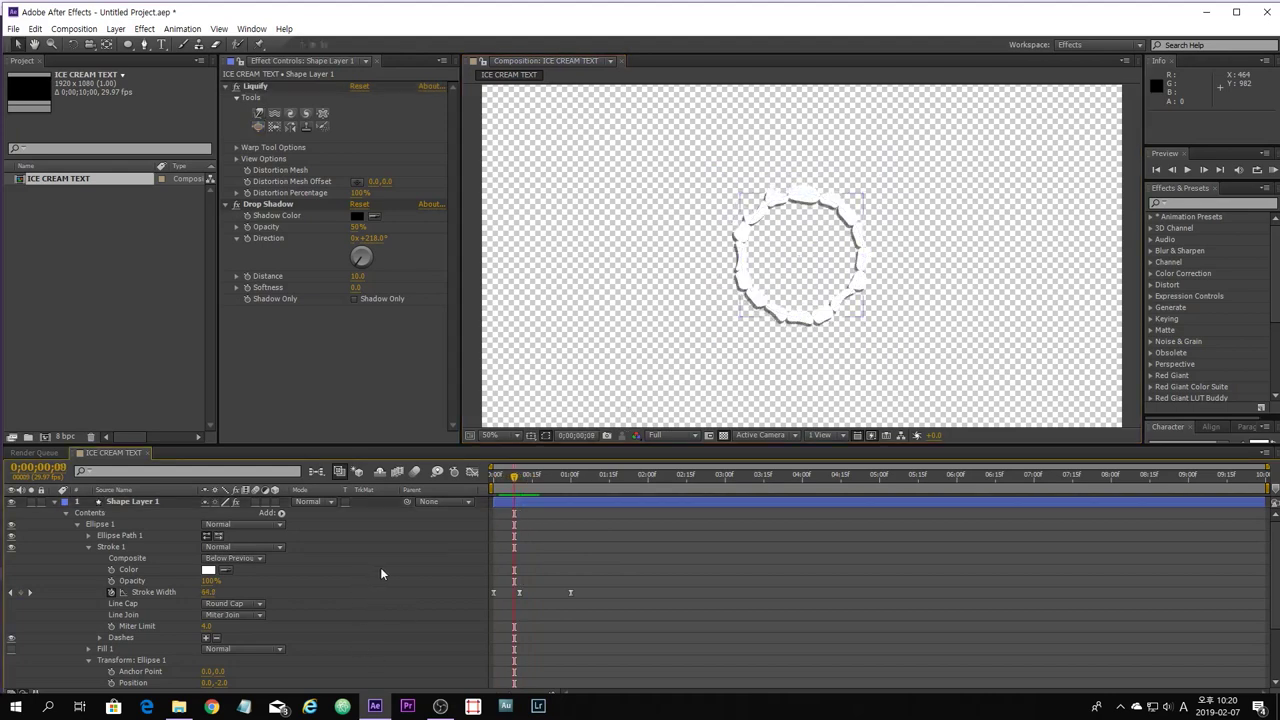
key("u")
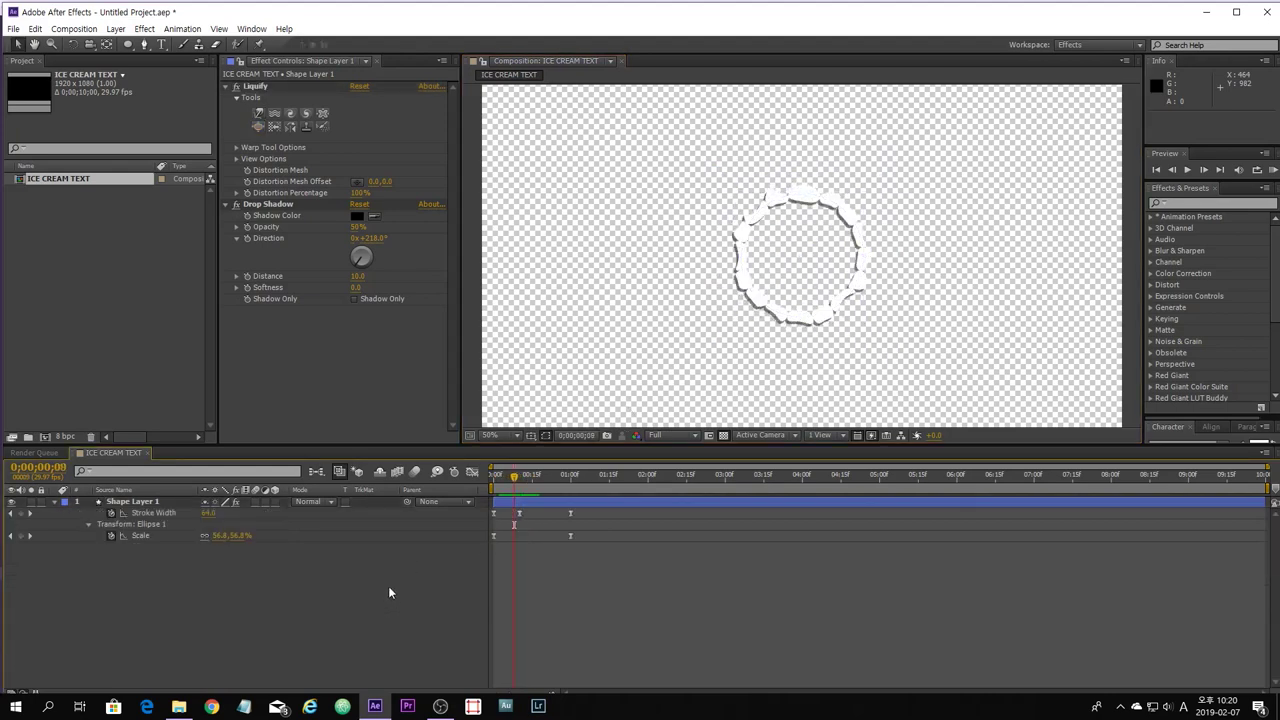
Duplicate Shape Layer 1 twice and stagger the copies in time, with the topmost copy starting at 0;00;00;06, then preview at 0;00;00;20.
left_click(134, 502)
left_click(134, 502)
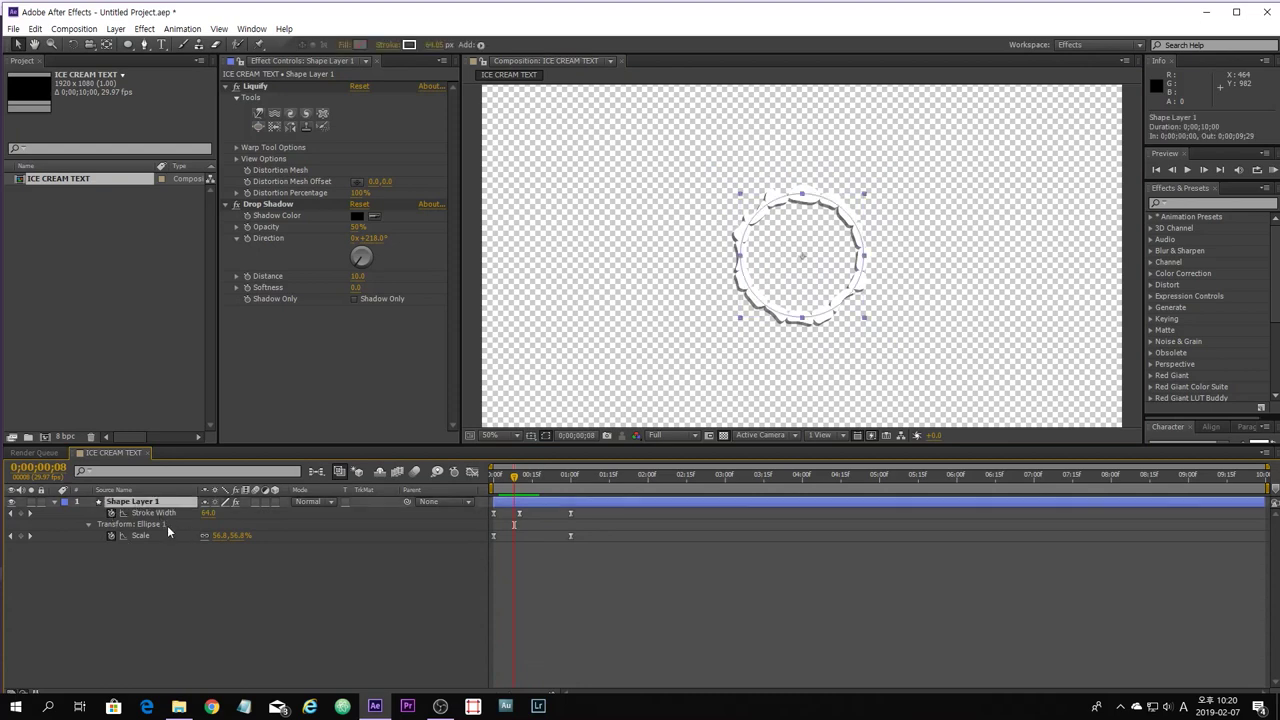
key("ctrl+d")
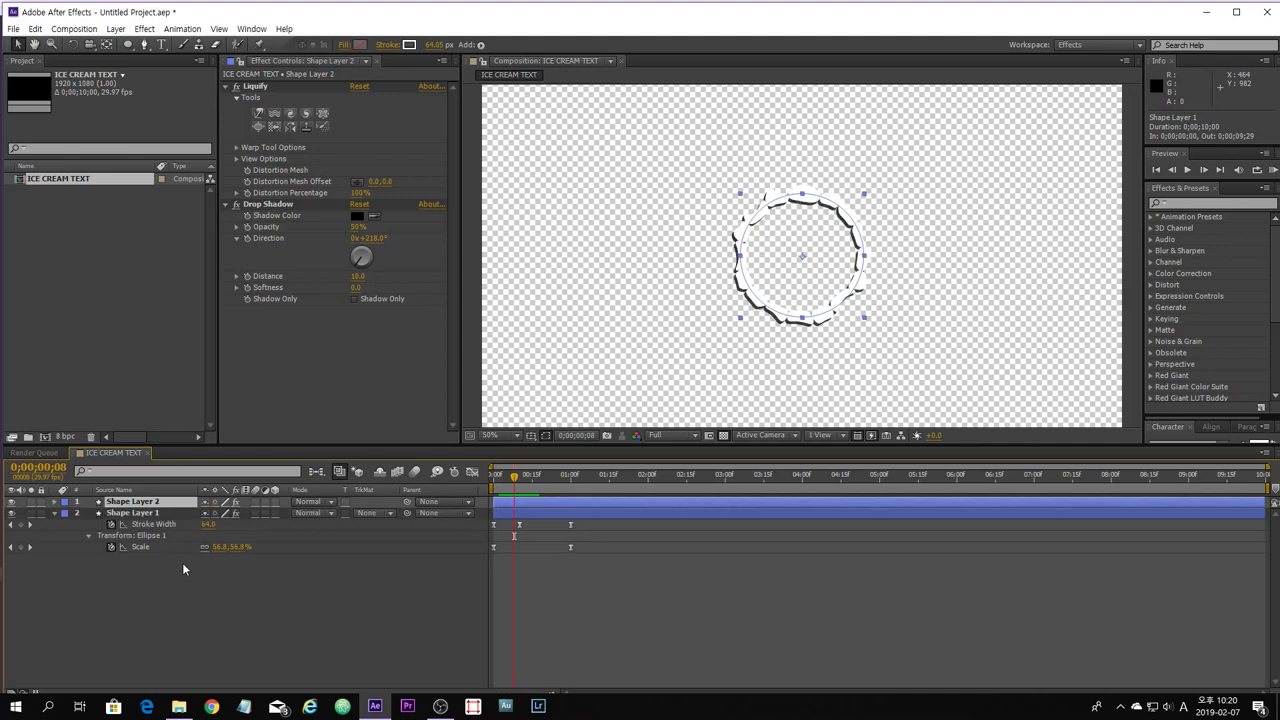
key("ctrl+d")
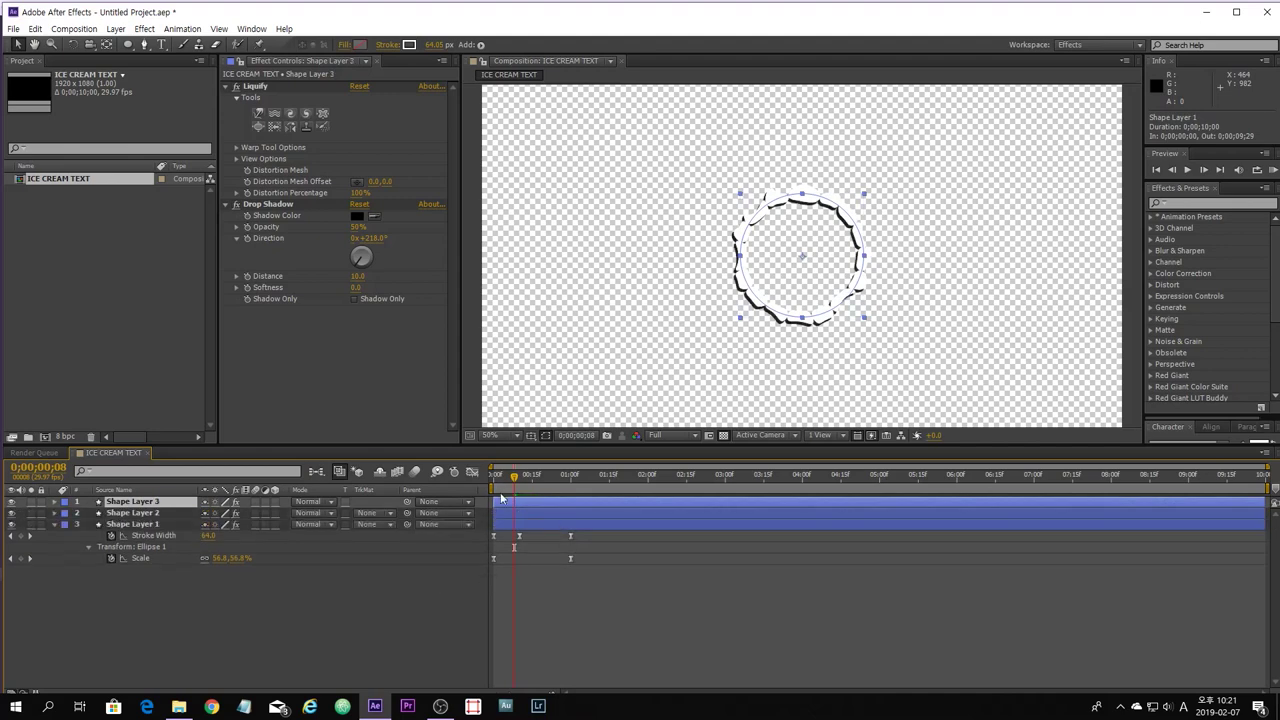
left_click_drag(501, 517, 546, 506)
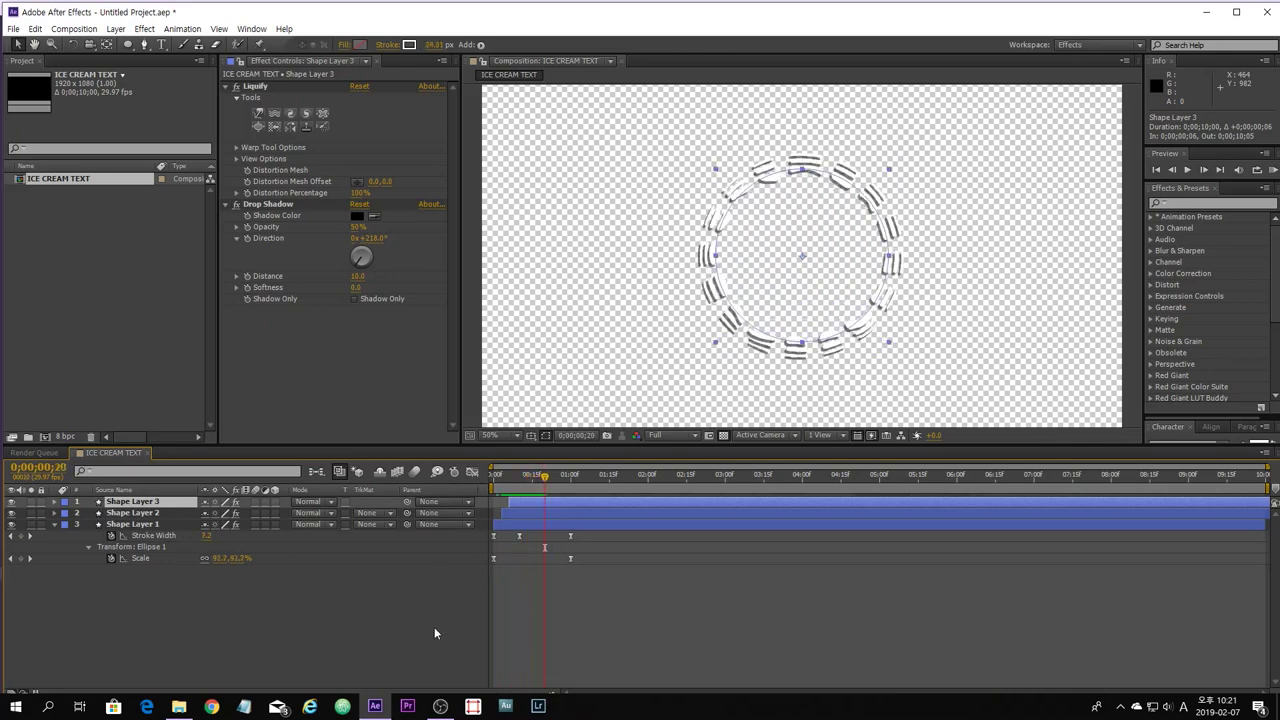
left_click(400, 627)
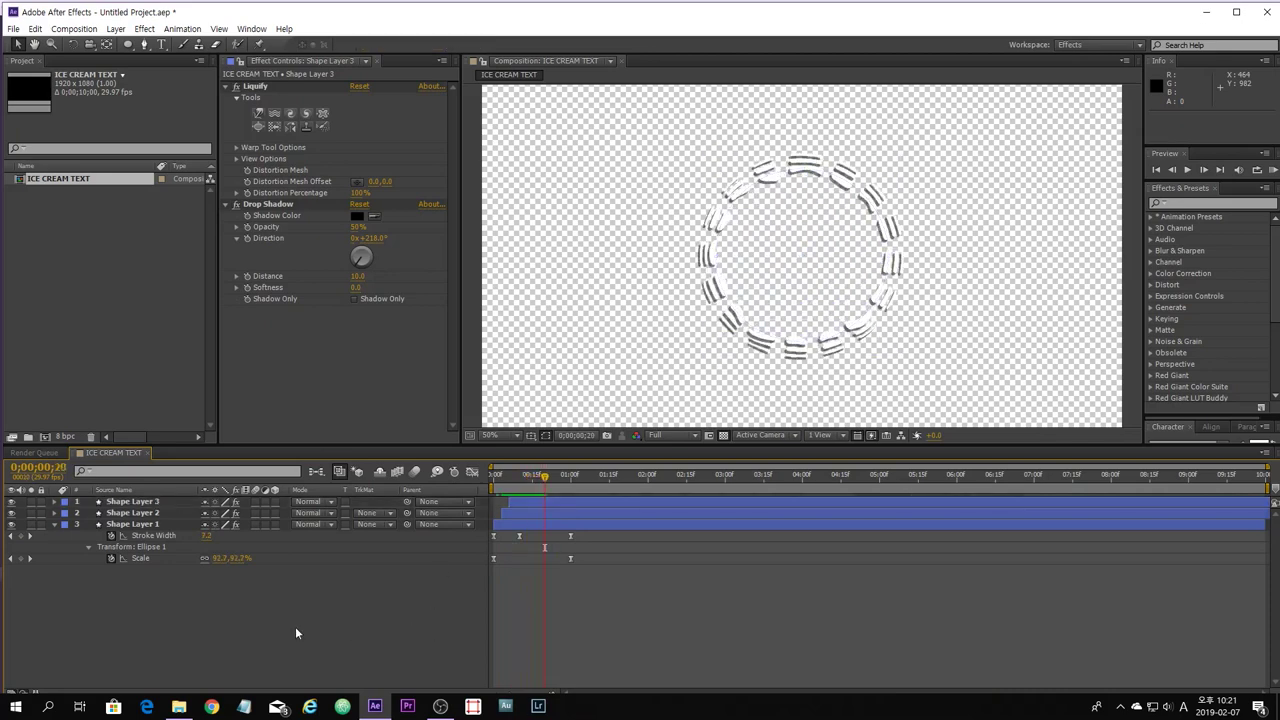
Pre-compose all three shape layers into a new composition named Liquify, moving all attributes into it.
left_click(145, 502)
left_click(152, 525, "shift")
right_click(153, 528)
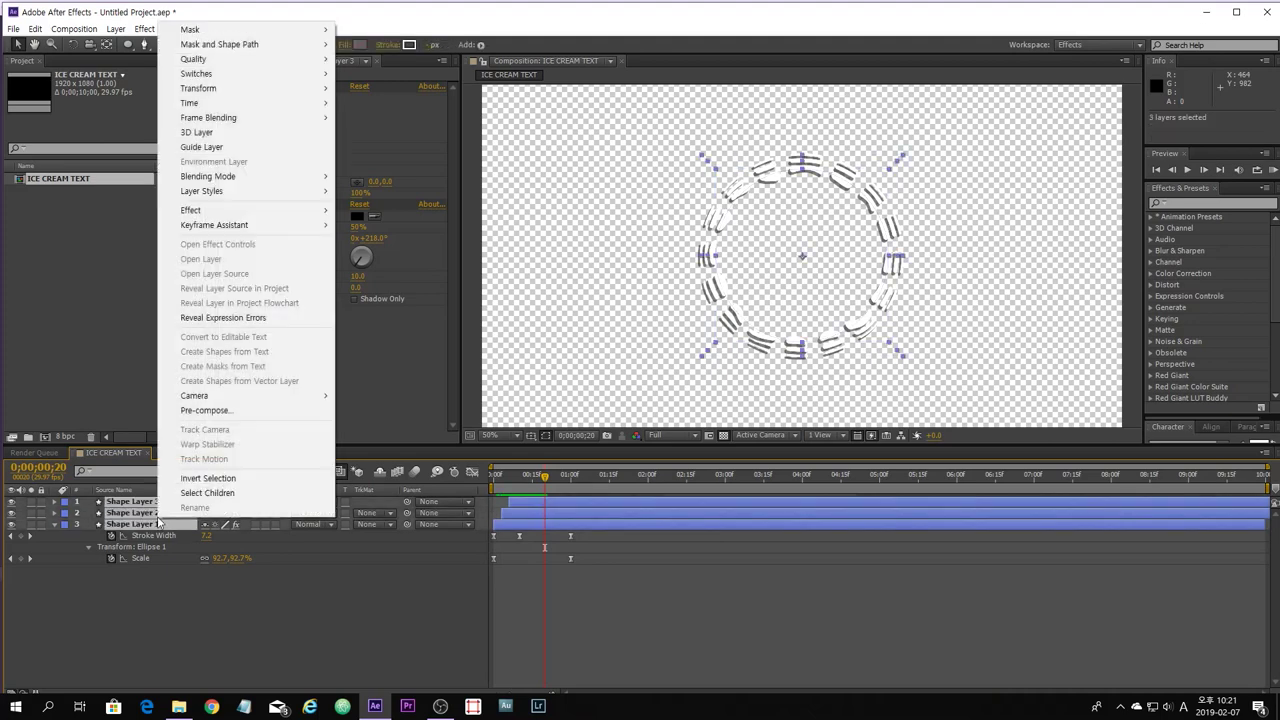
left_click(216, 411)
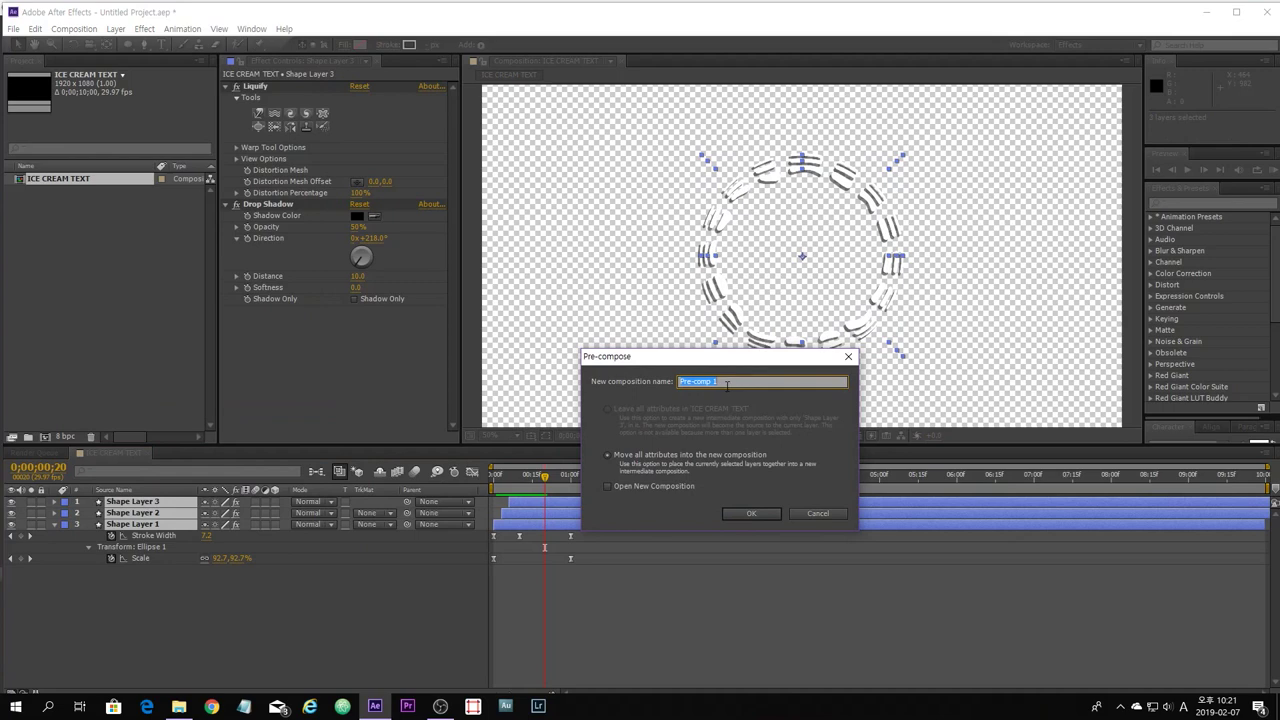
type("Liquify")
left_click(752, 513)
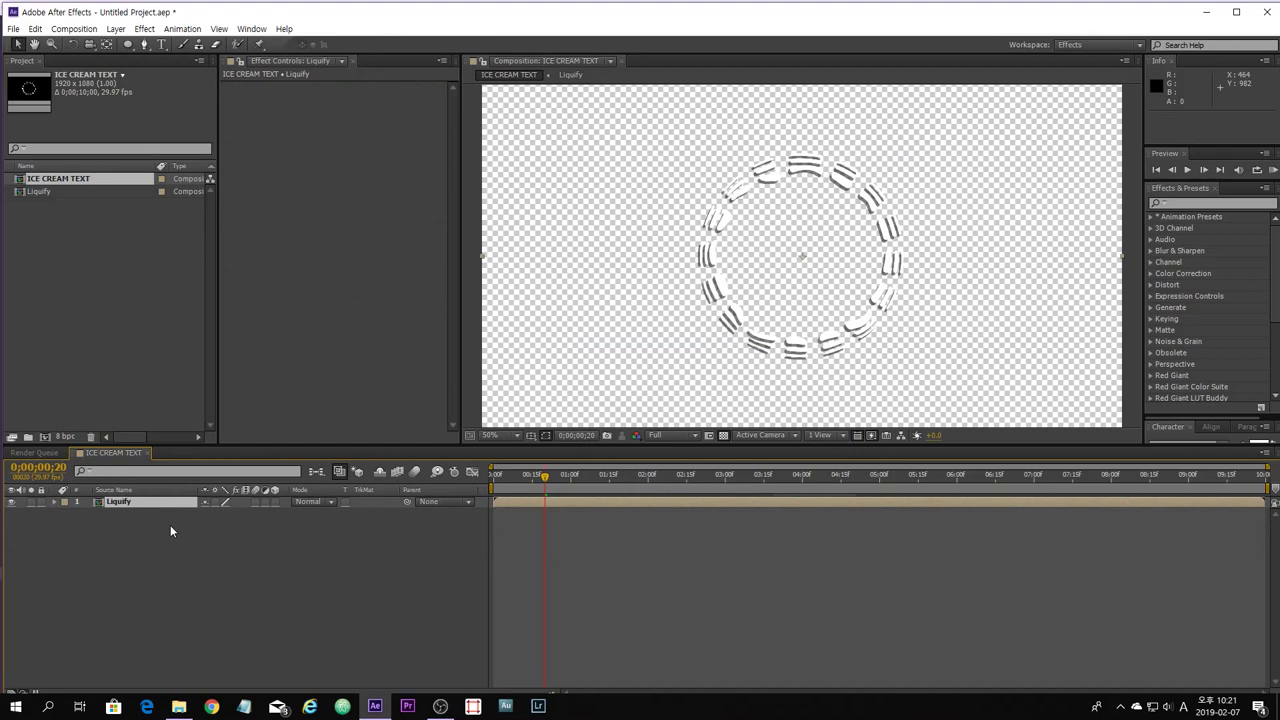
Apply the Fast Blur and Simple Choker effects to the Liquify layer.
left_click(125, 501)
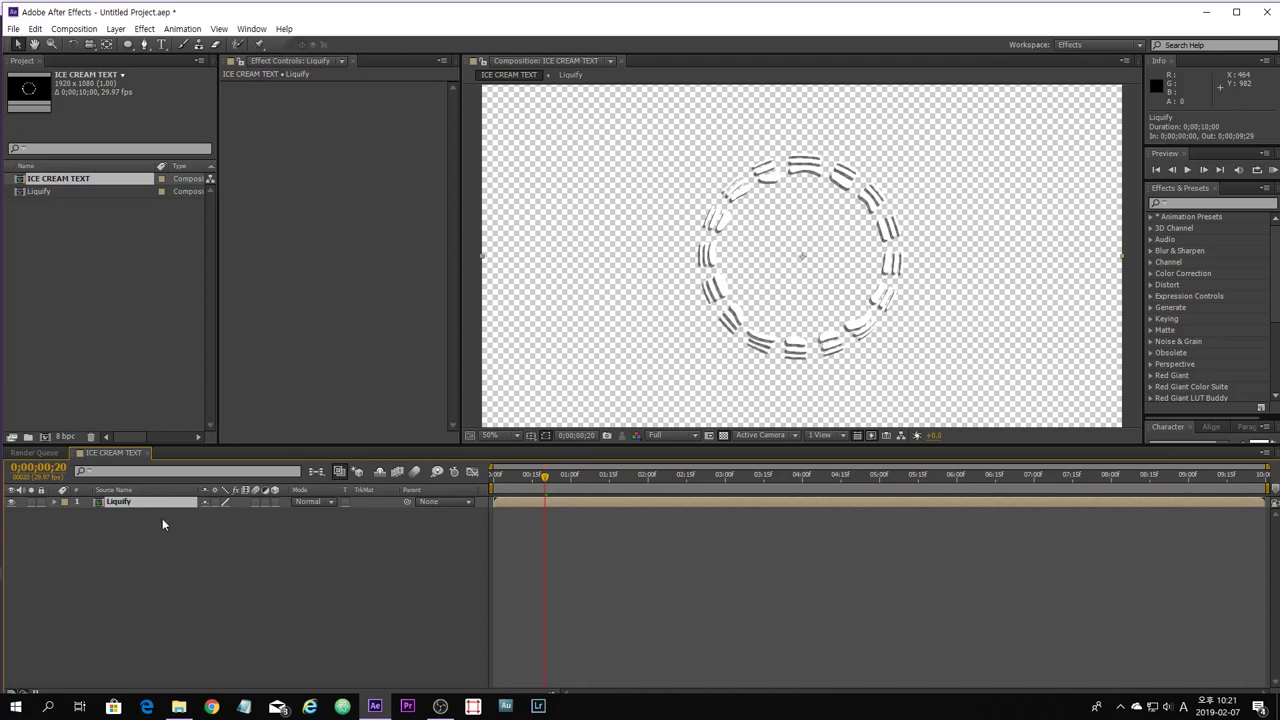
left_click(144, 29)
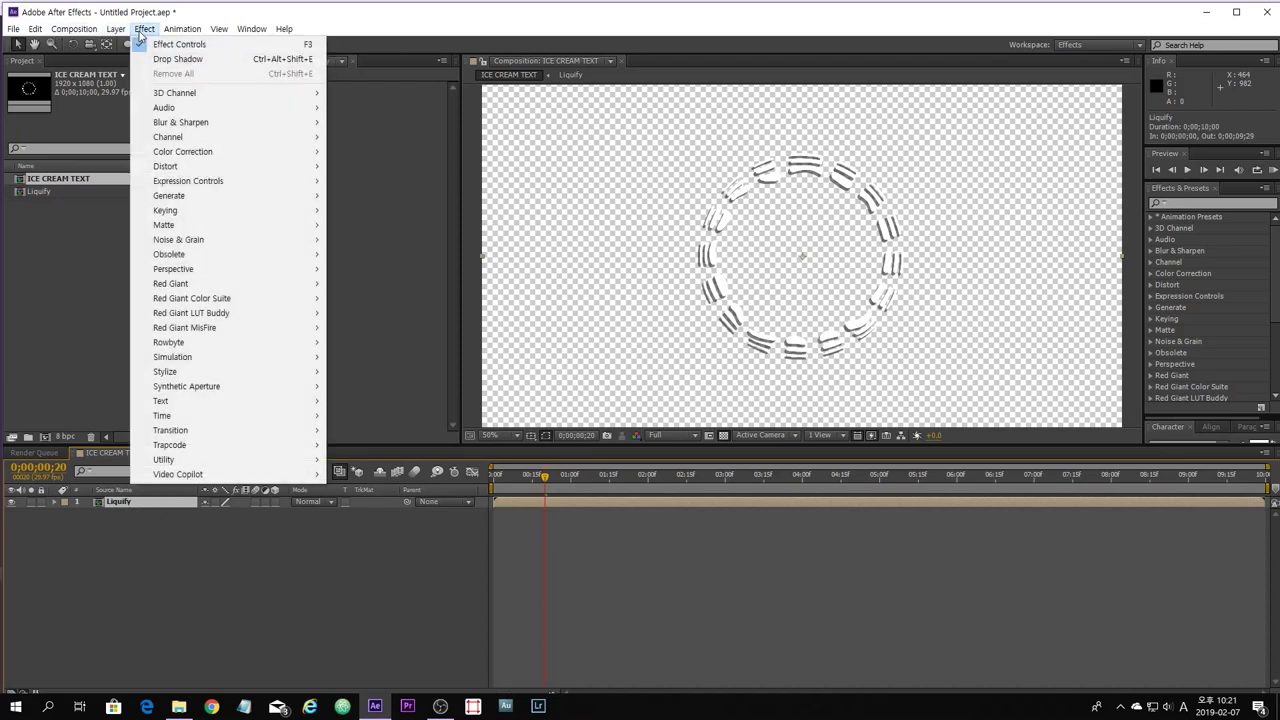
mouse_move(276, 124)
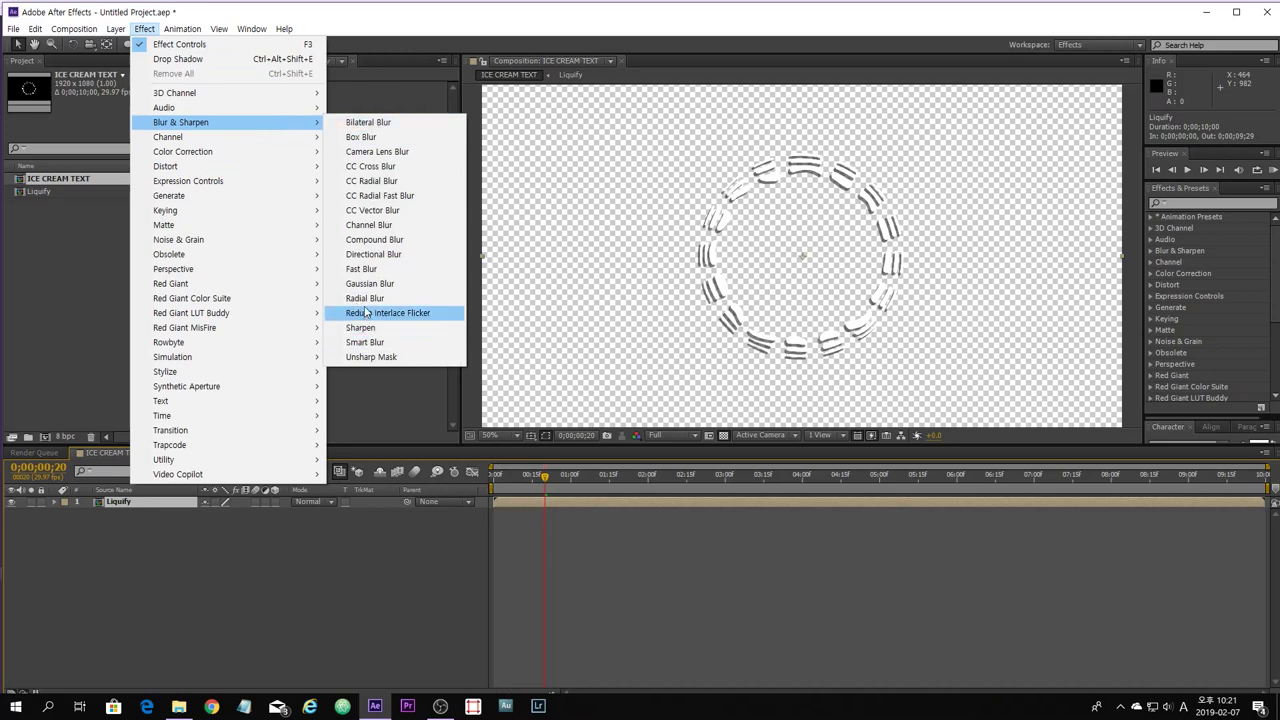
left_click(362, 269)
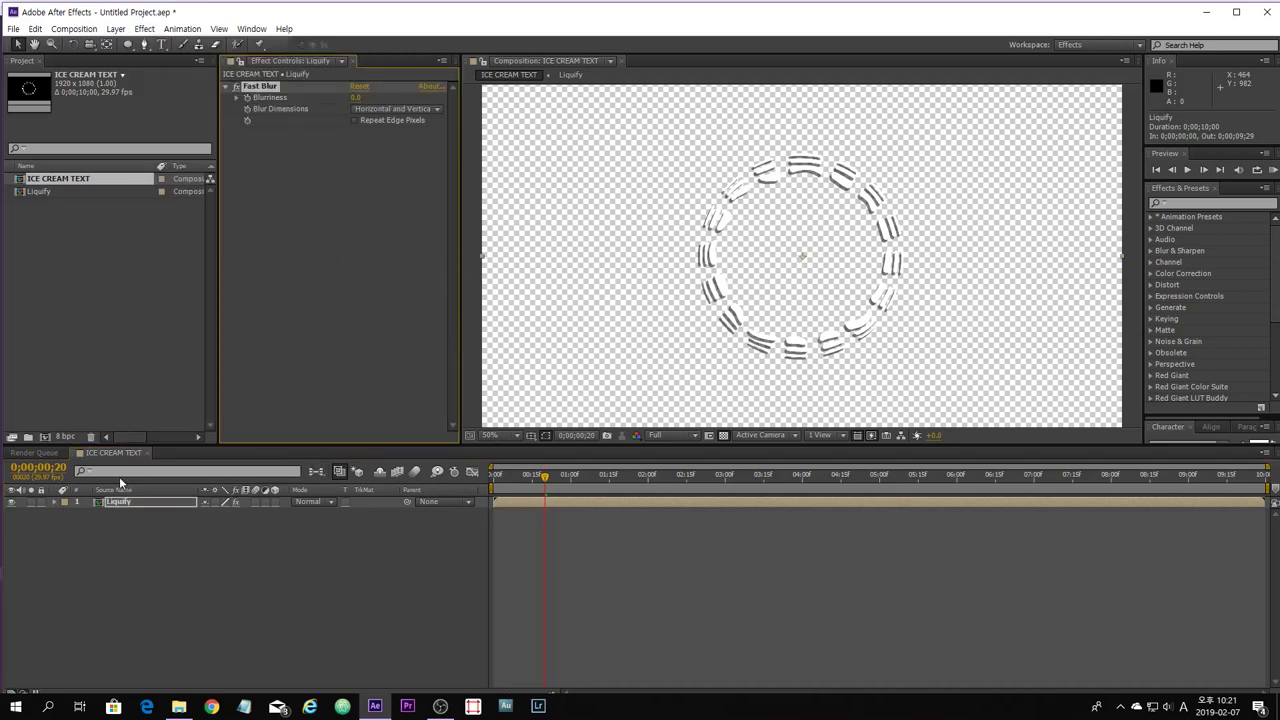
left_click(145, 29)
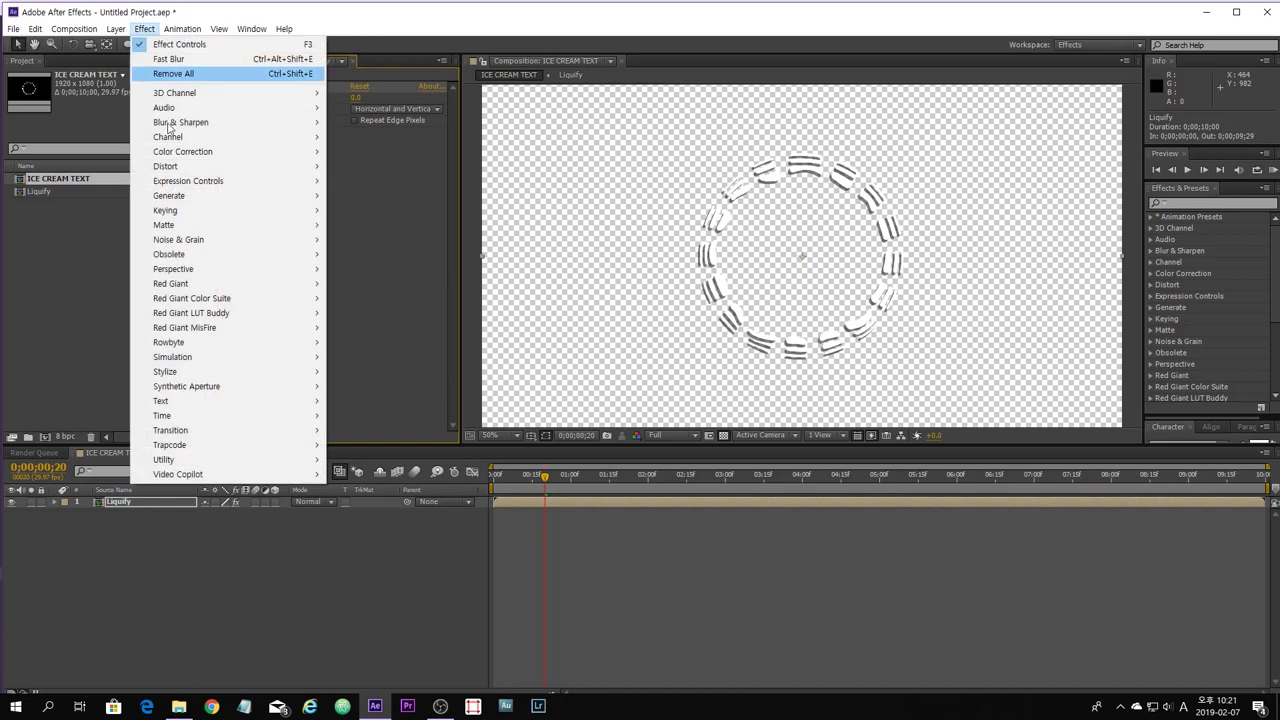
mouse_move(221, 228)
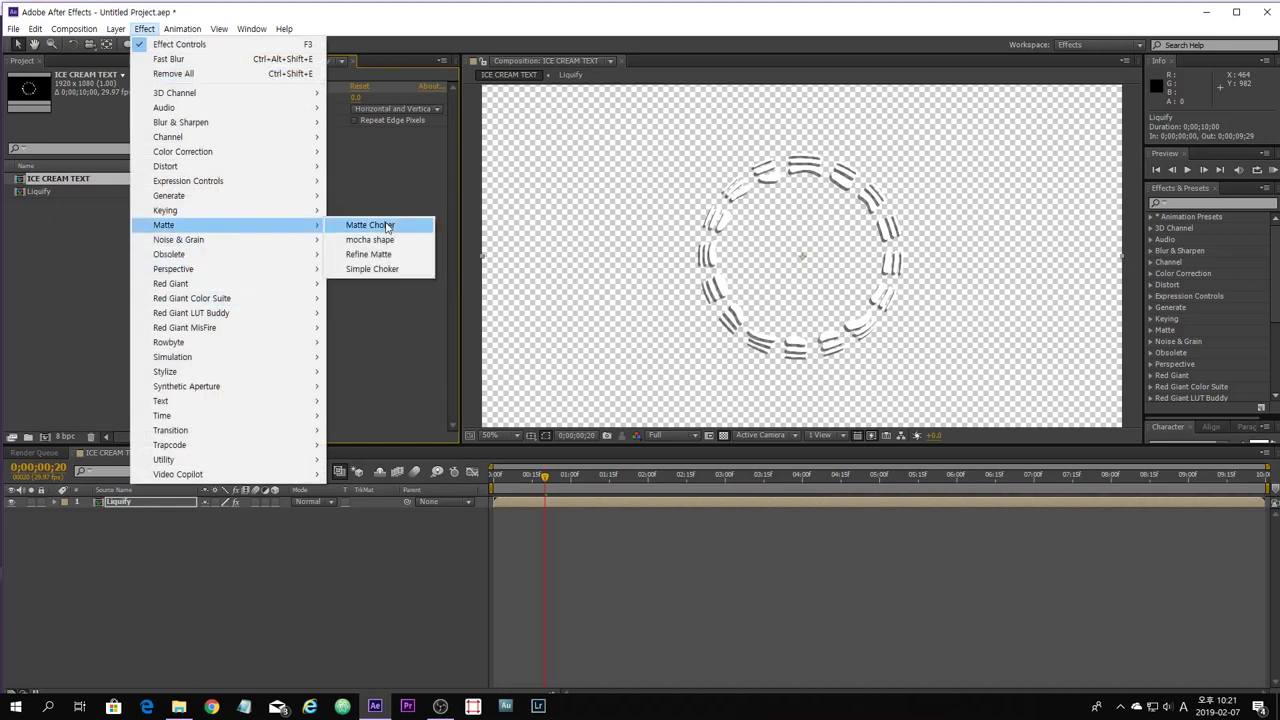
left_click(380, 270)
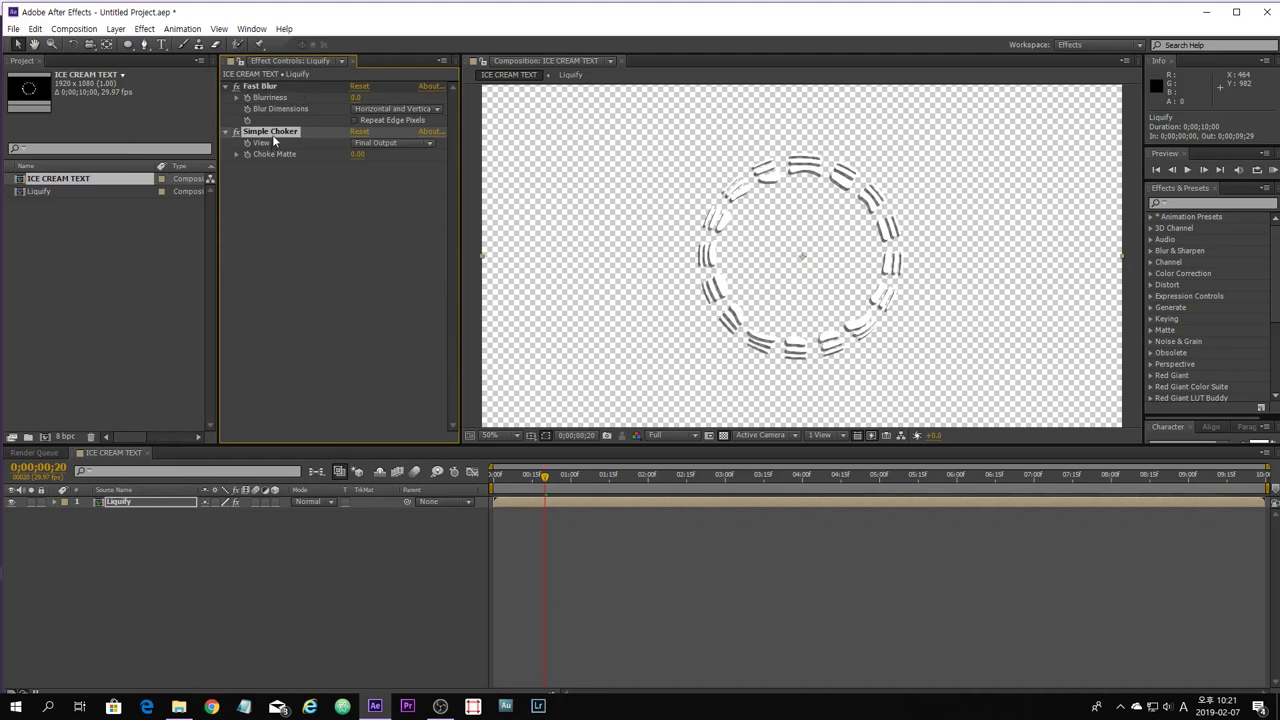
Turn off the transparency grid at 0;00;00;10 and set the Fast Blur's Blurriness on the Liquify layer to 25.
left_click(519, 478)
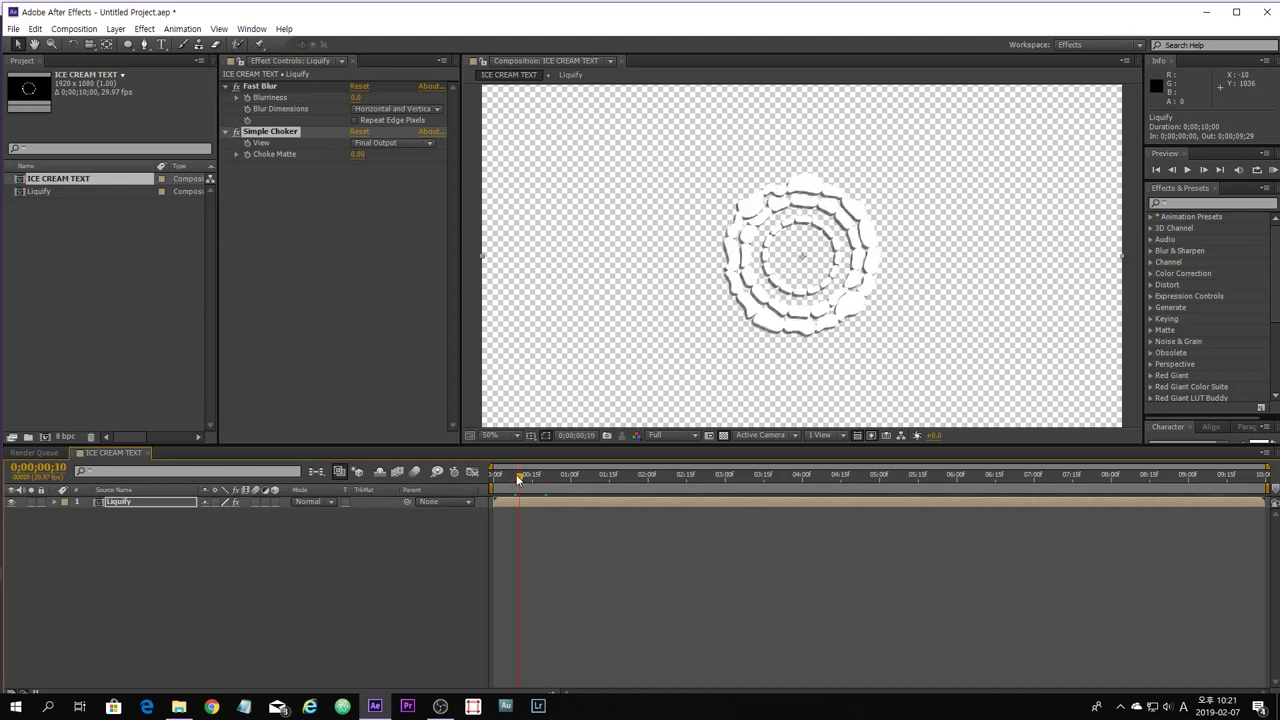
left_click(723, 435)
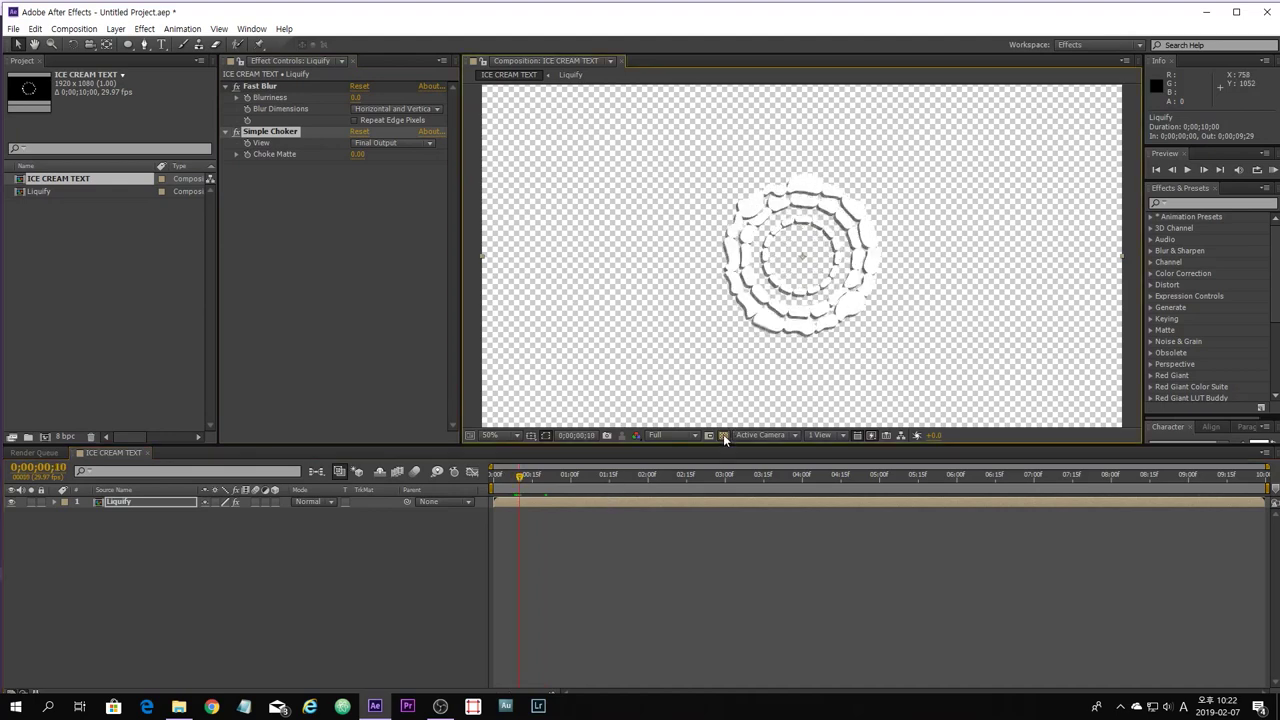
left_click(450, 568)
left_click(391, 347)
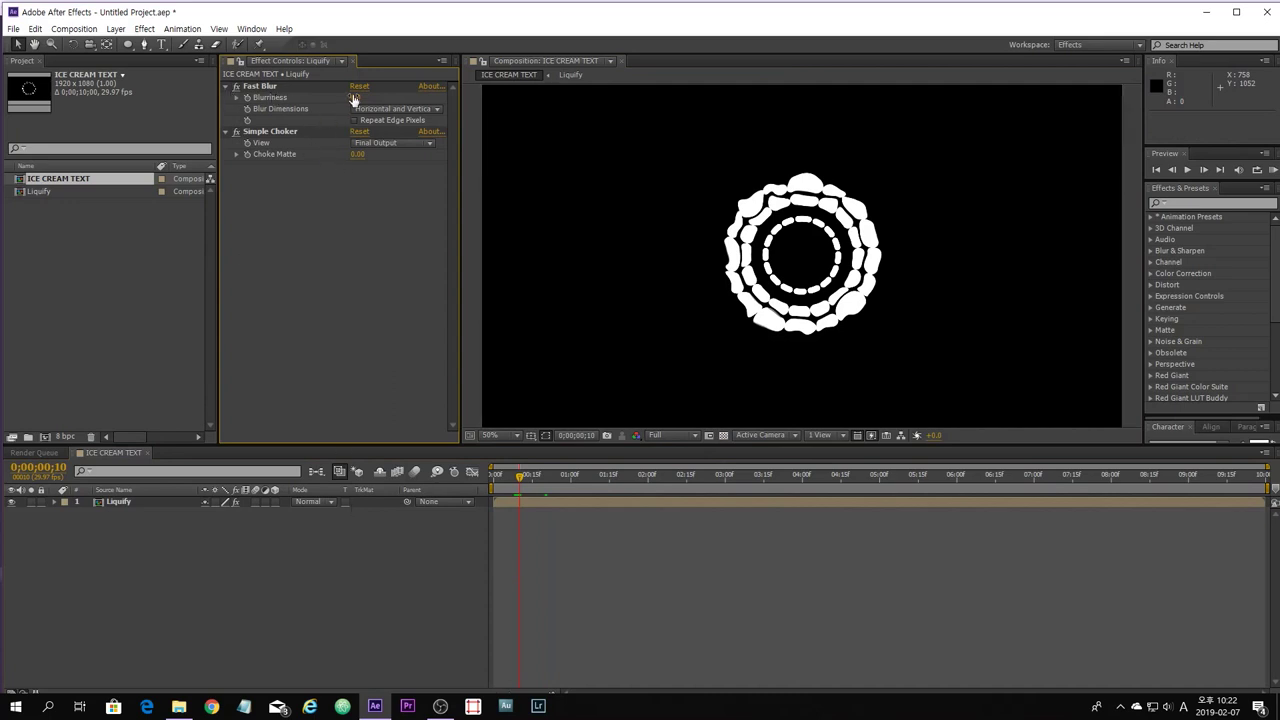
type("25")
key("Return")
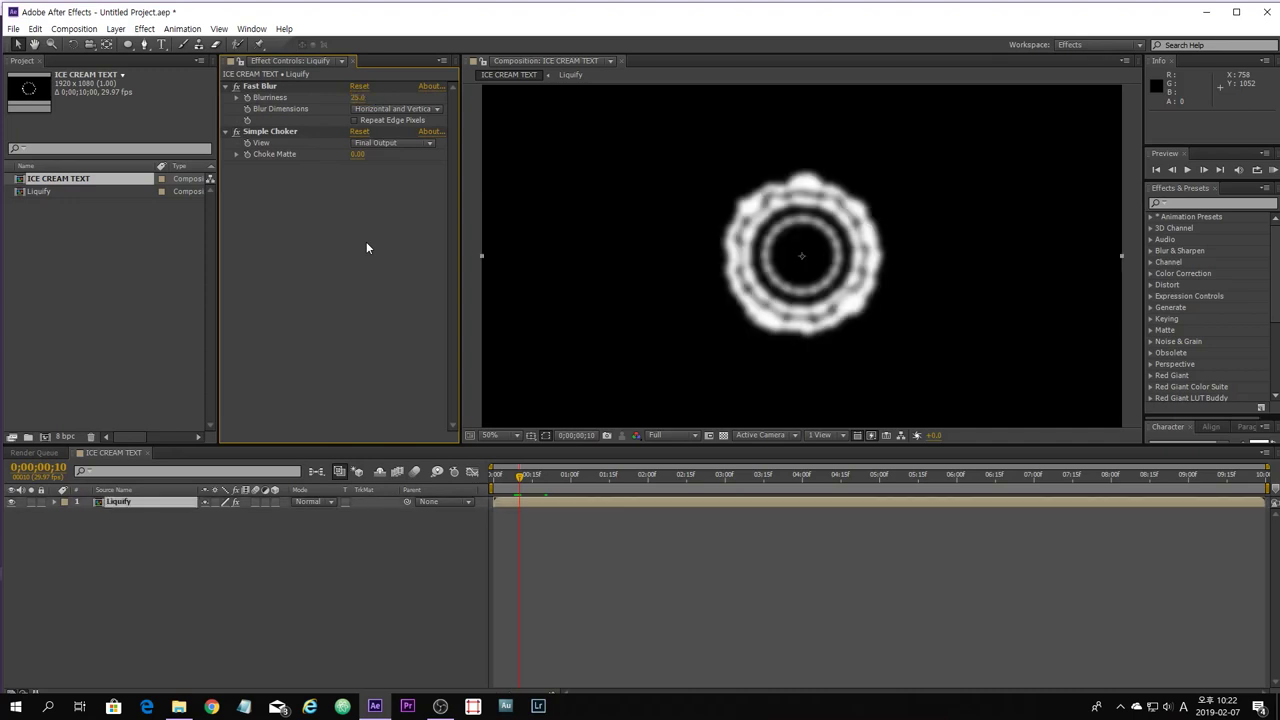
Try out positive and negative choke amounts at 0;00;00;11, then set the Simple Choker's Choke Matte to -10.
left_click(524, 477)
left_click_drag(528, 489, 520, 491)
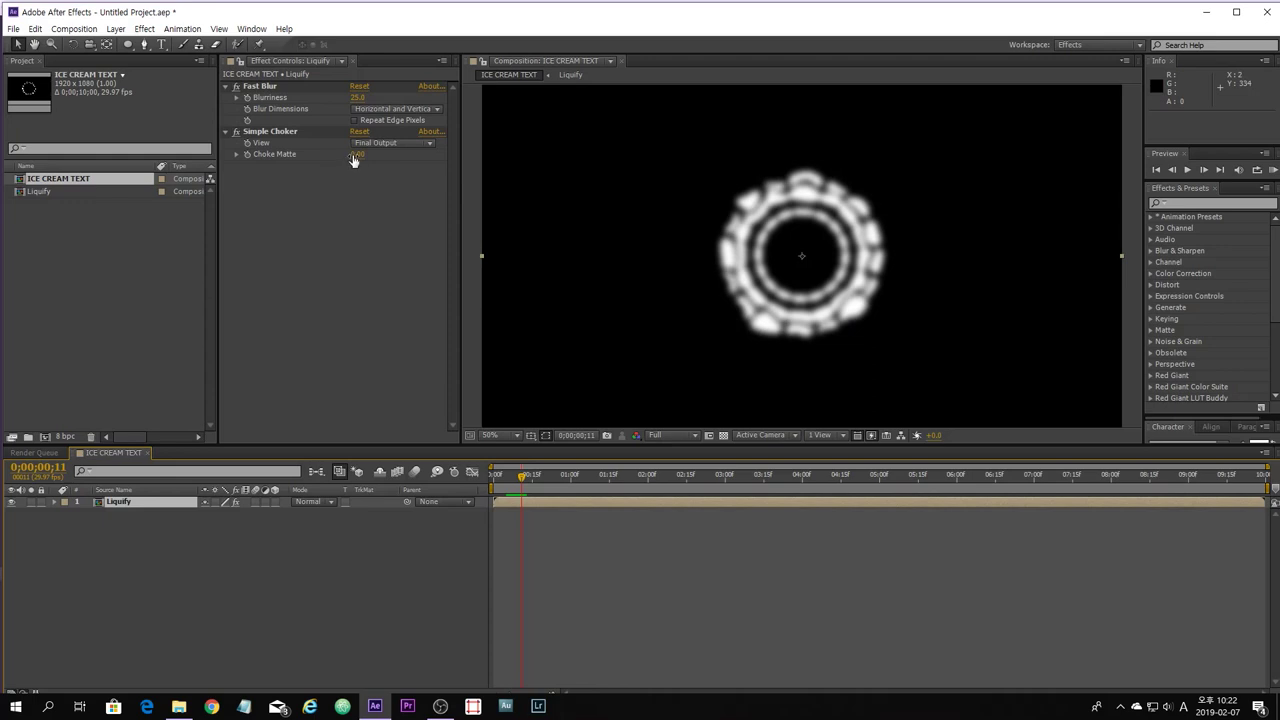
left_click_drag(355, 156, 431, 186)
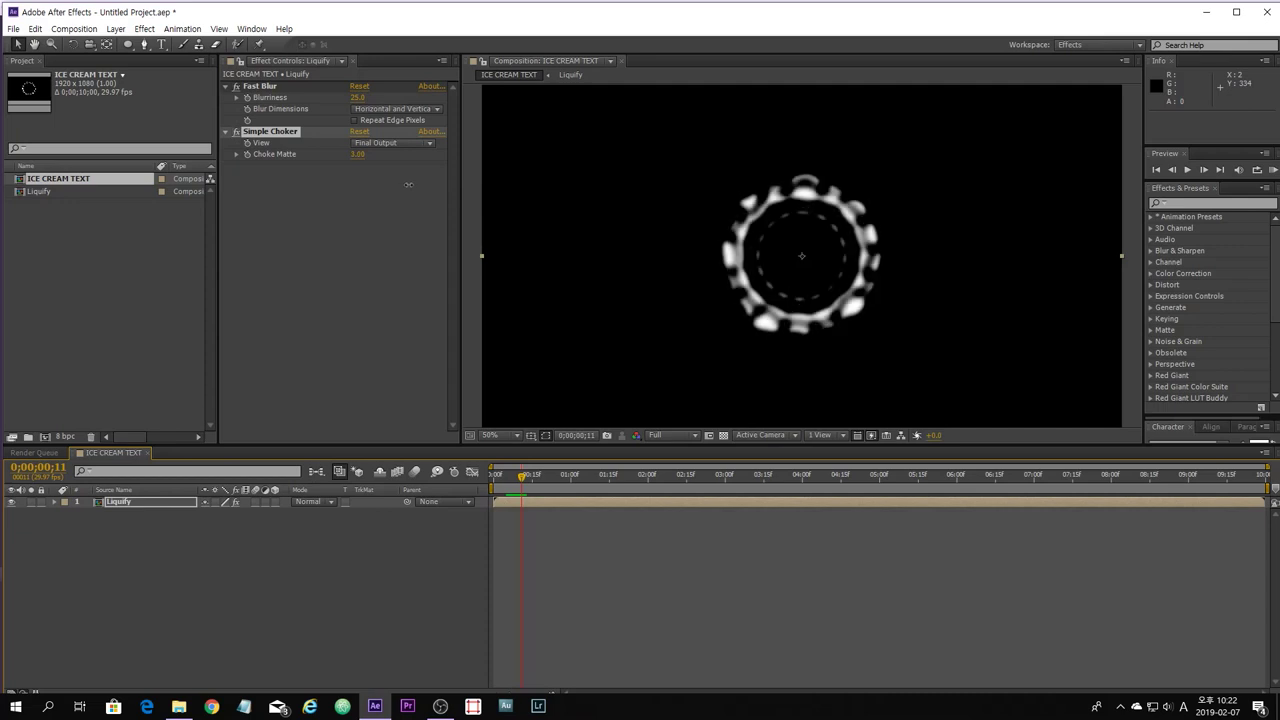
left_click(424, 311)
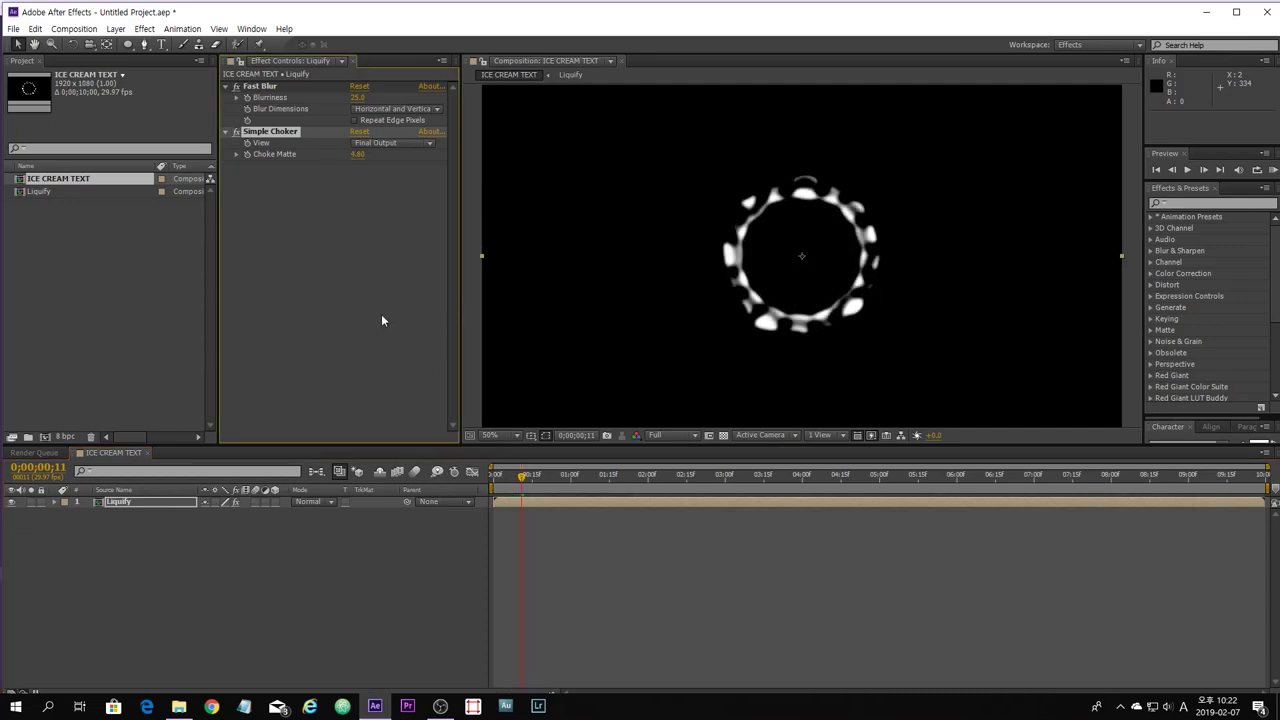
mouse_move(357, 159)
left_mouse_down()
mouse_move(314, 156)
mouse_move(363, 155)
mouse_move(302, 178)
mouse_move(354, 177)
left_mouse_up()
left_click(357, 157)
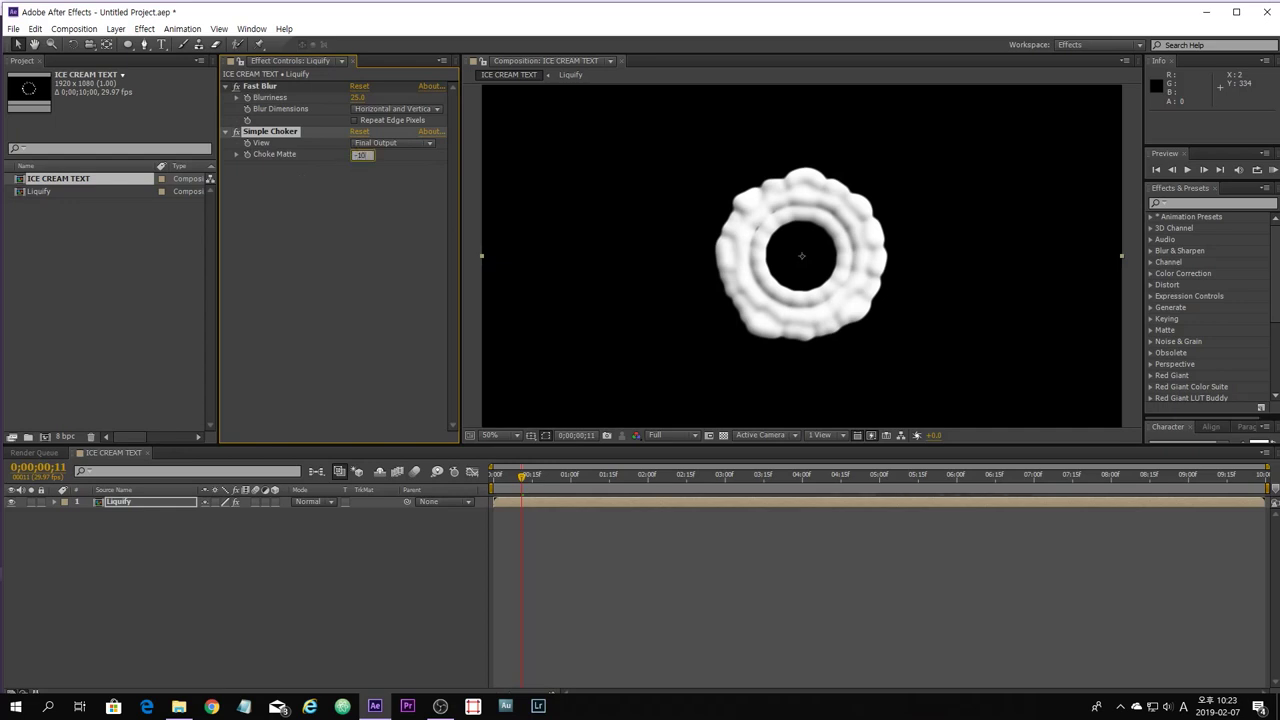
key("Return")
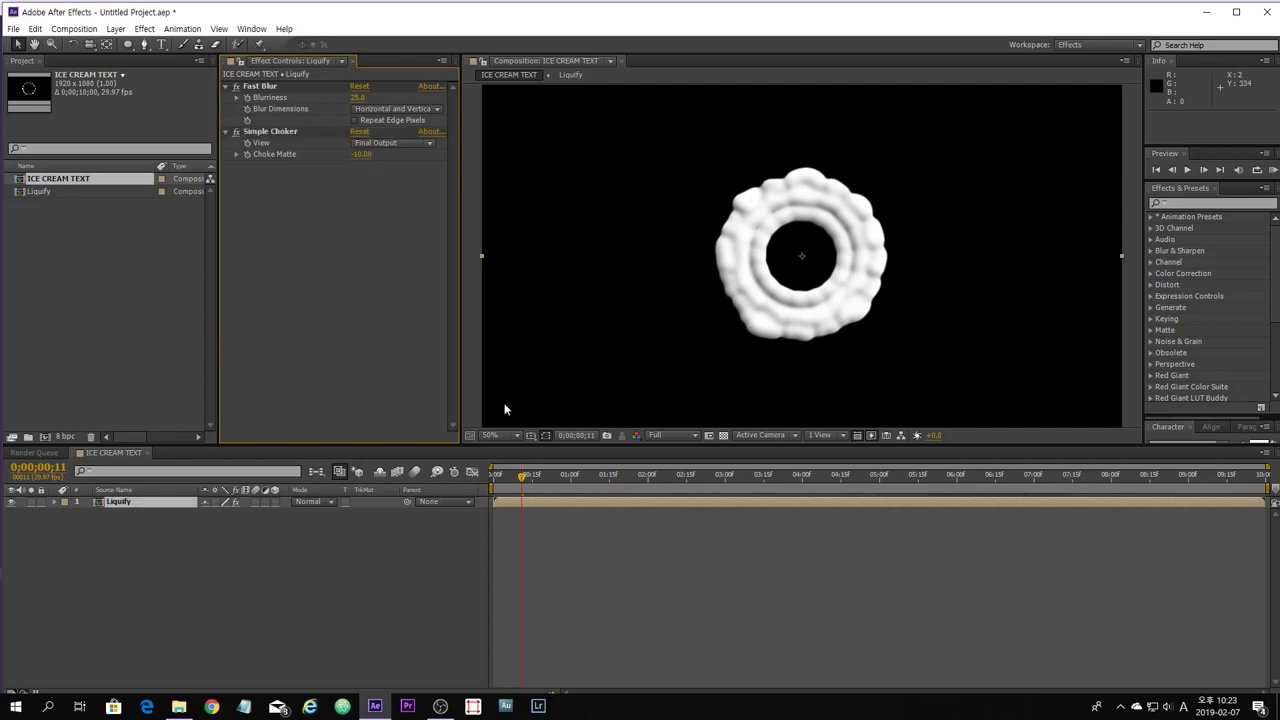
At 0;00;00;17, create a red 1920 x 1080 solid named BG and place it beneath the Liquify layer.
mouse_move(545, 477)
left_mouse_down()
mouse_move(490, 490)
mouse_move(538, 490)
left_mouse_up()
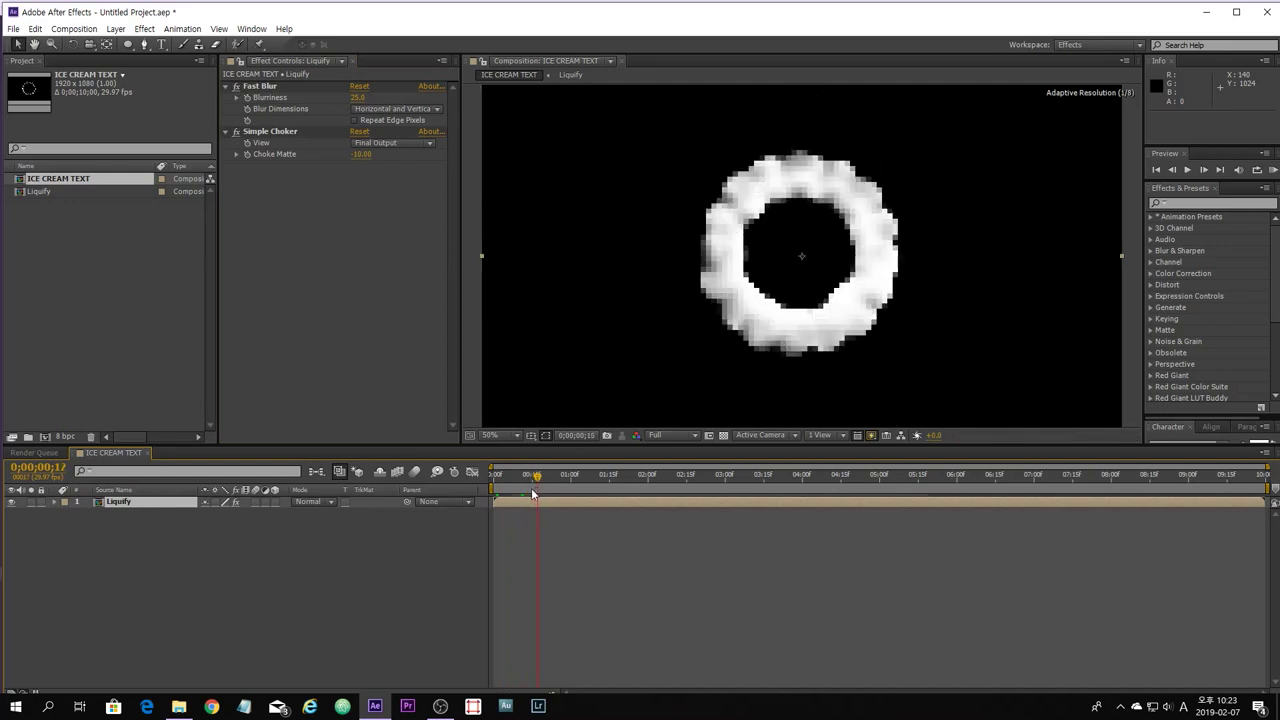
left_click(384, 570)
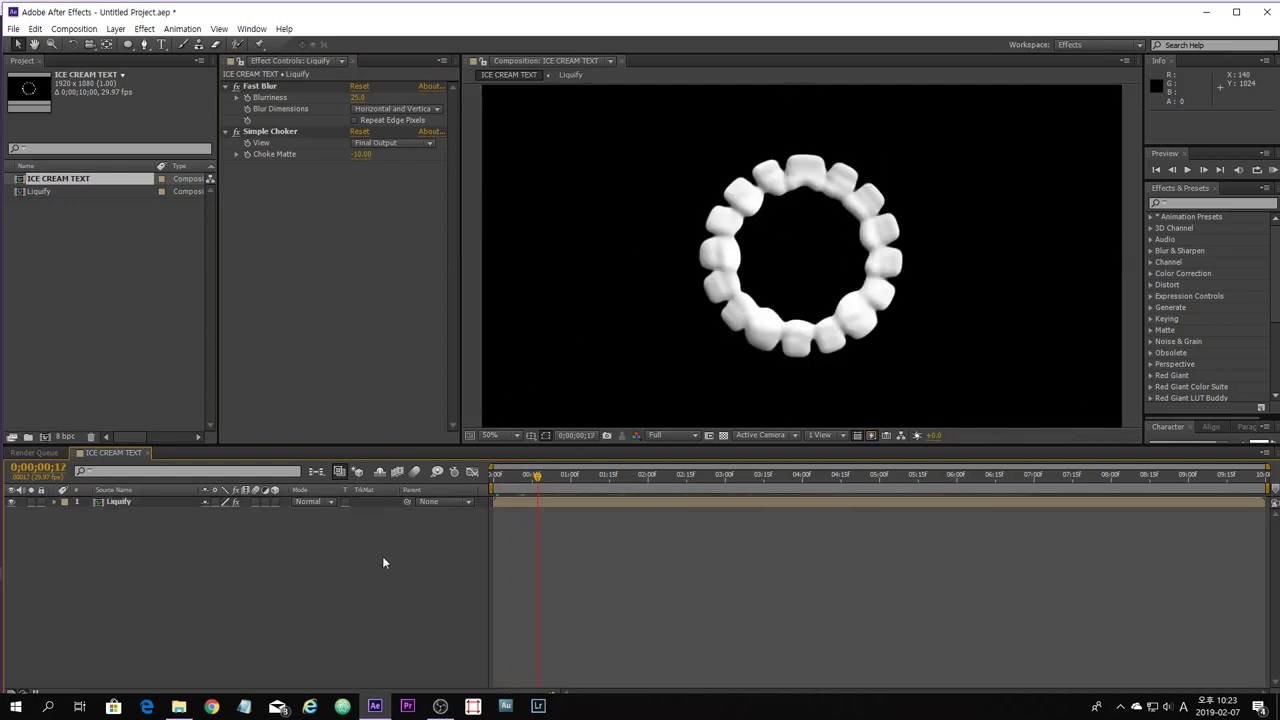
key("ctrl+y")
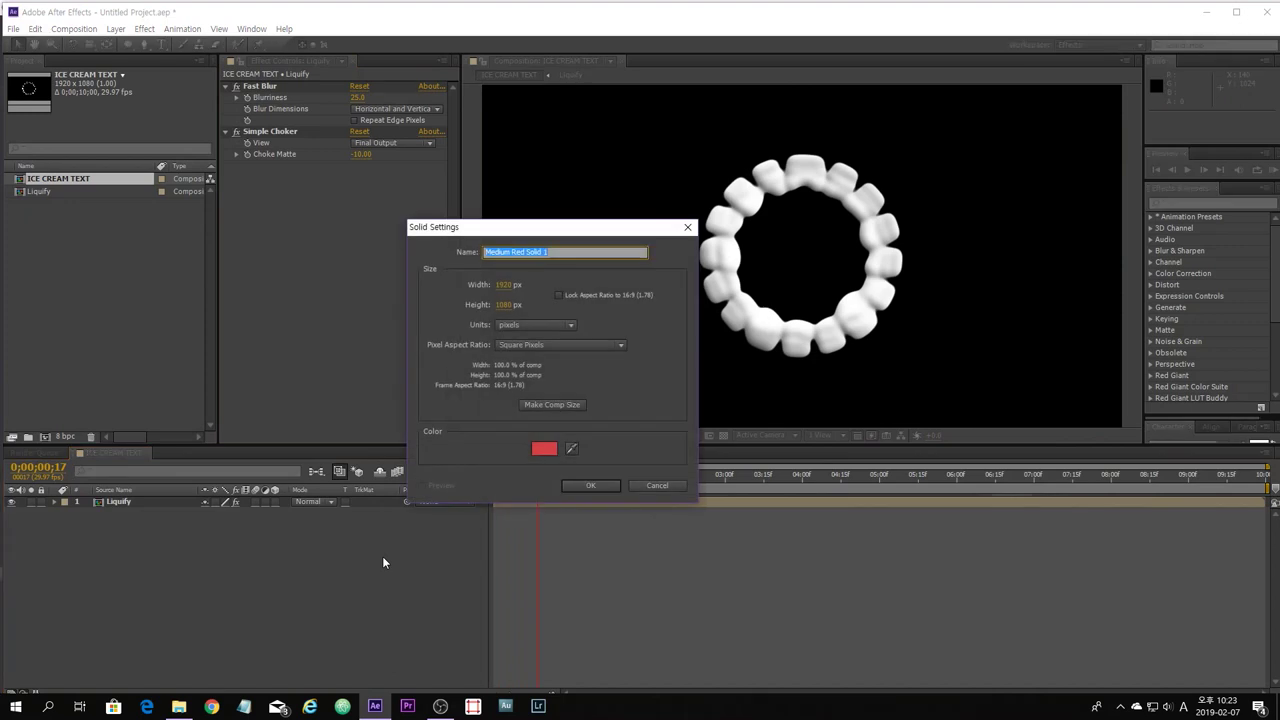
type("BG")
left_click(593, 486)
left_click_drag(157, 507, 154, 533)
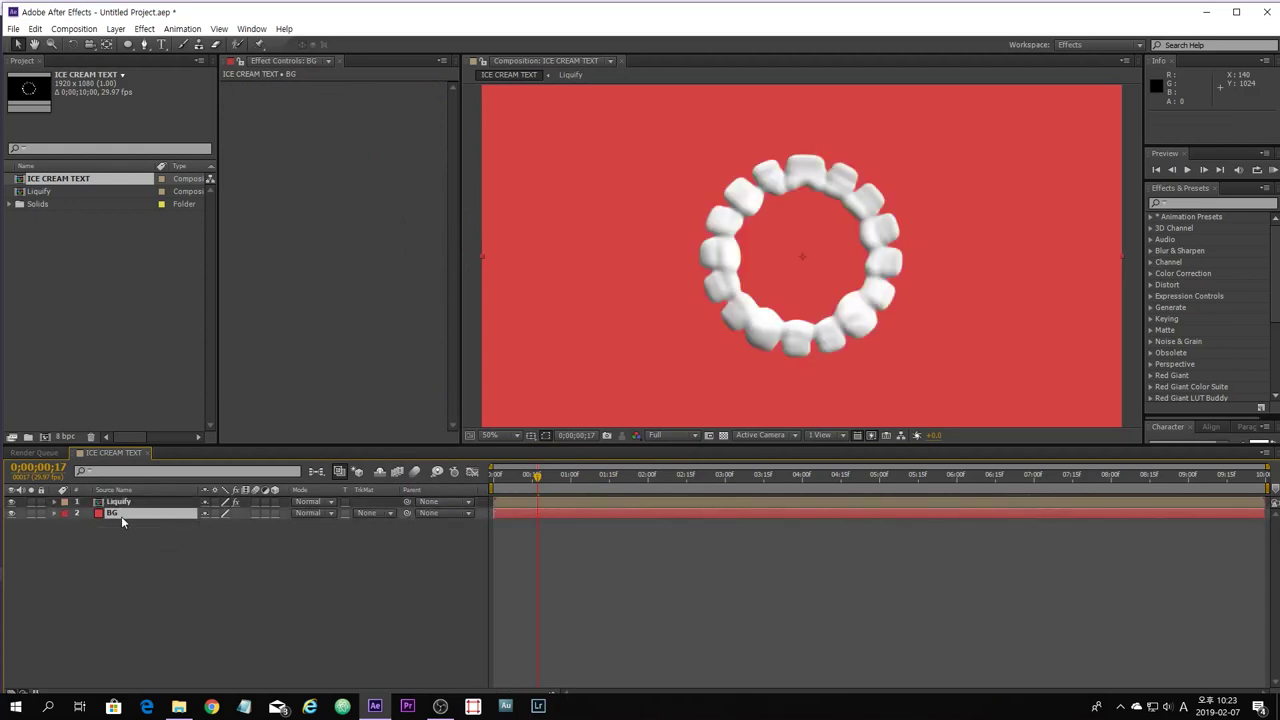
left_click(150, 548)
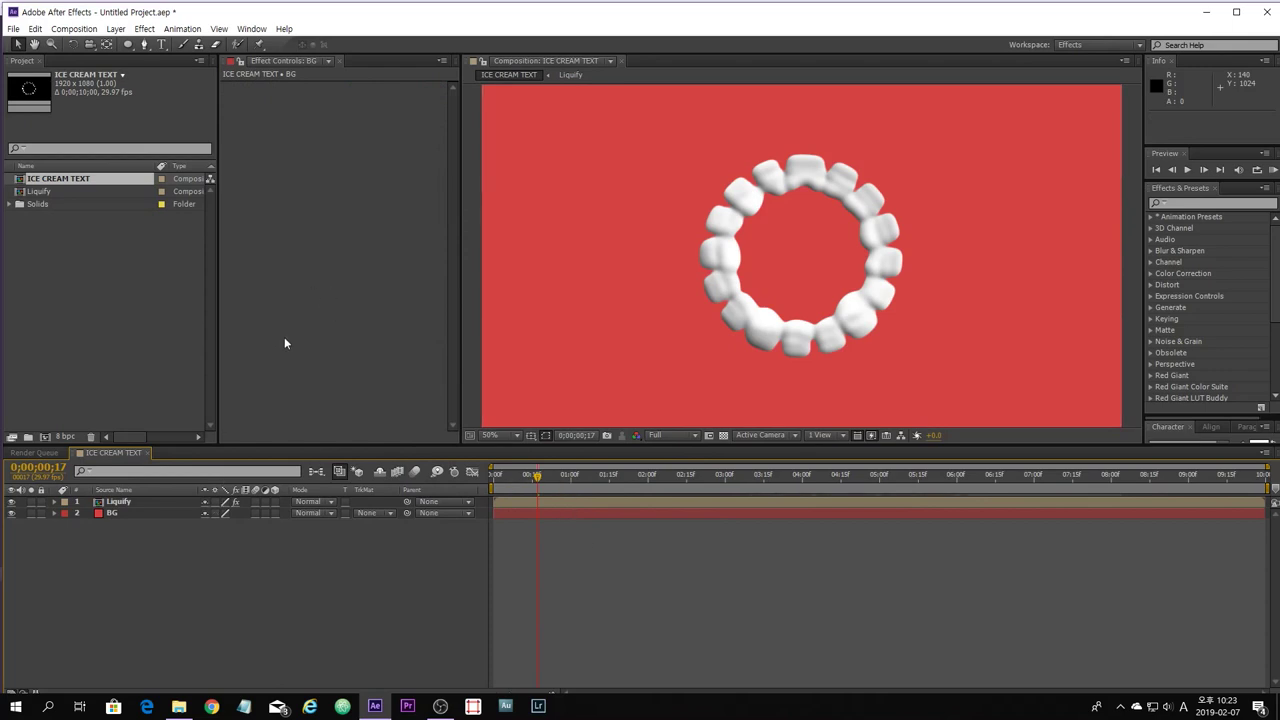
Add a Drop Shadow effect to the Liquify layer and set its Distance to 18.
left_click(127, 503)
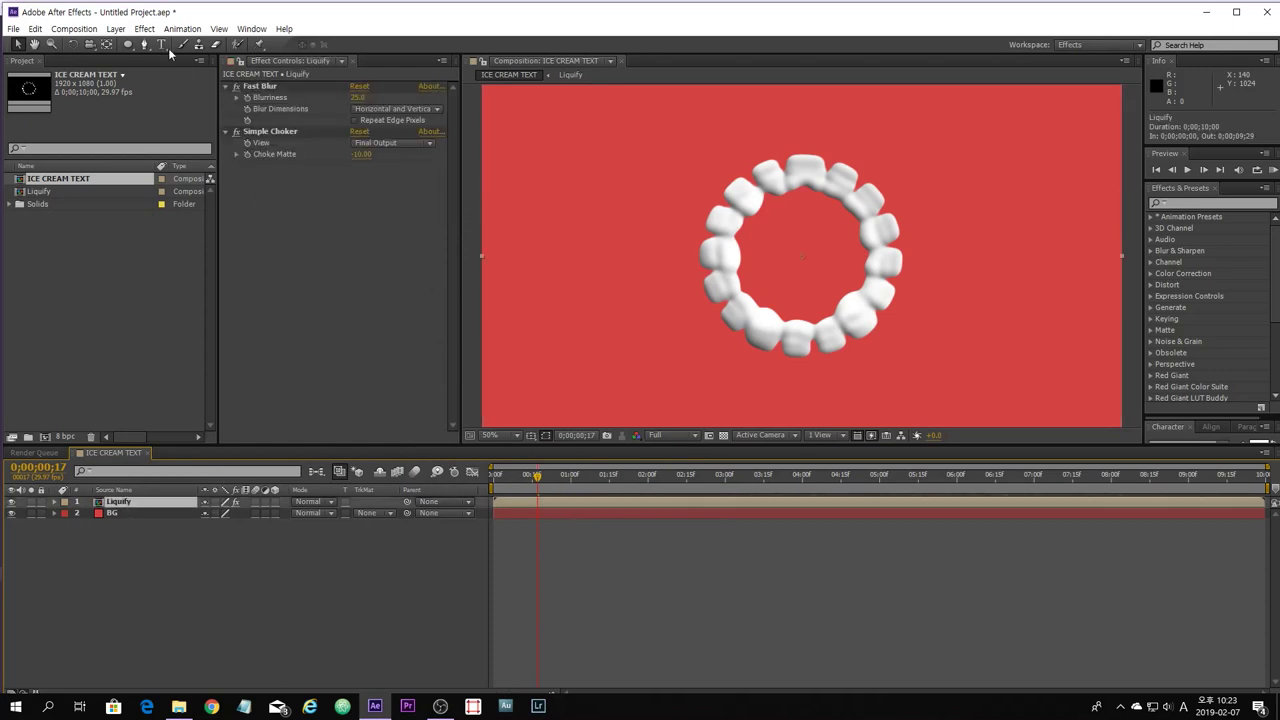
left_click(144, 28)
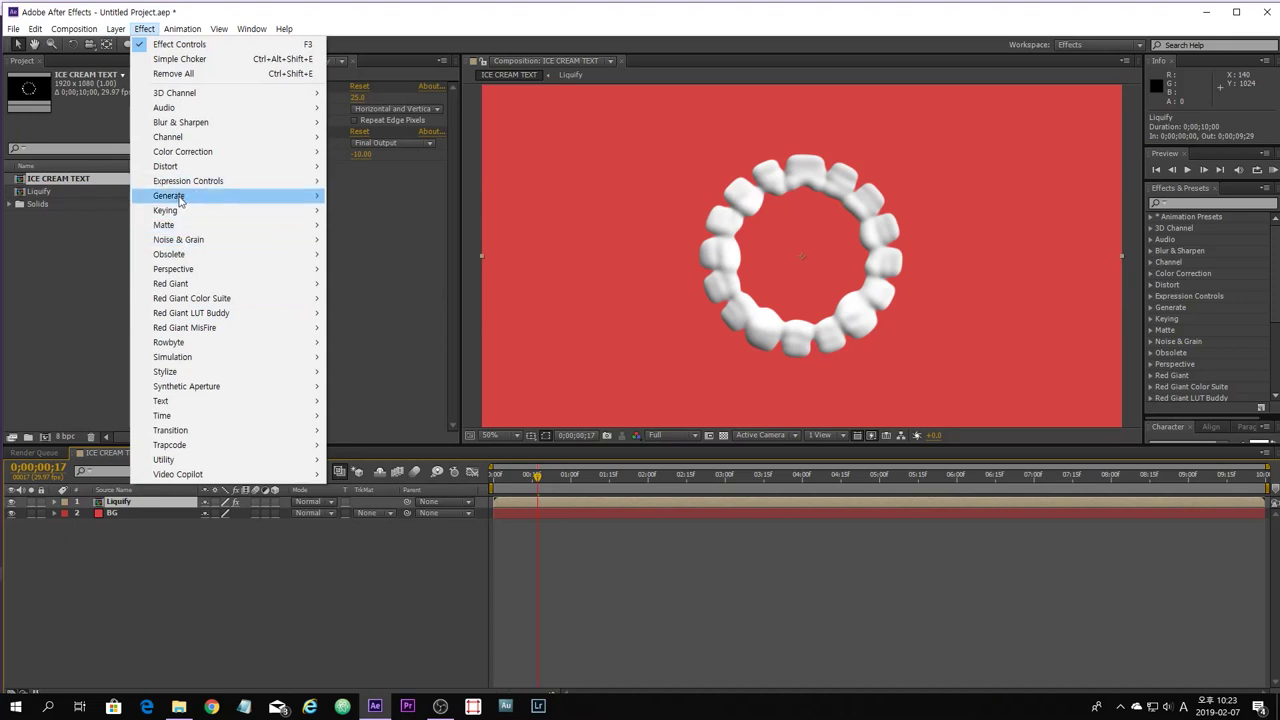
mouse_move(180, 199)
mouse_move(194, 278)
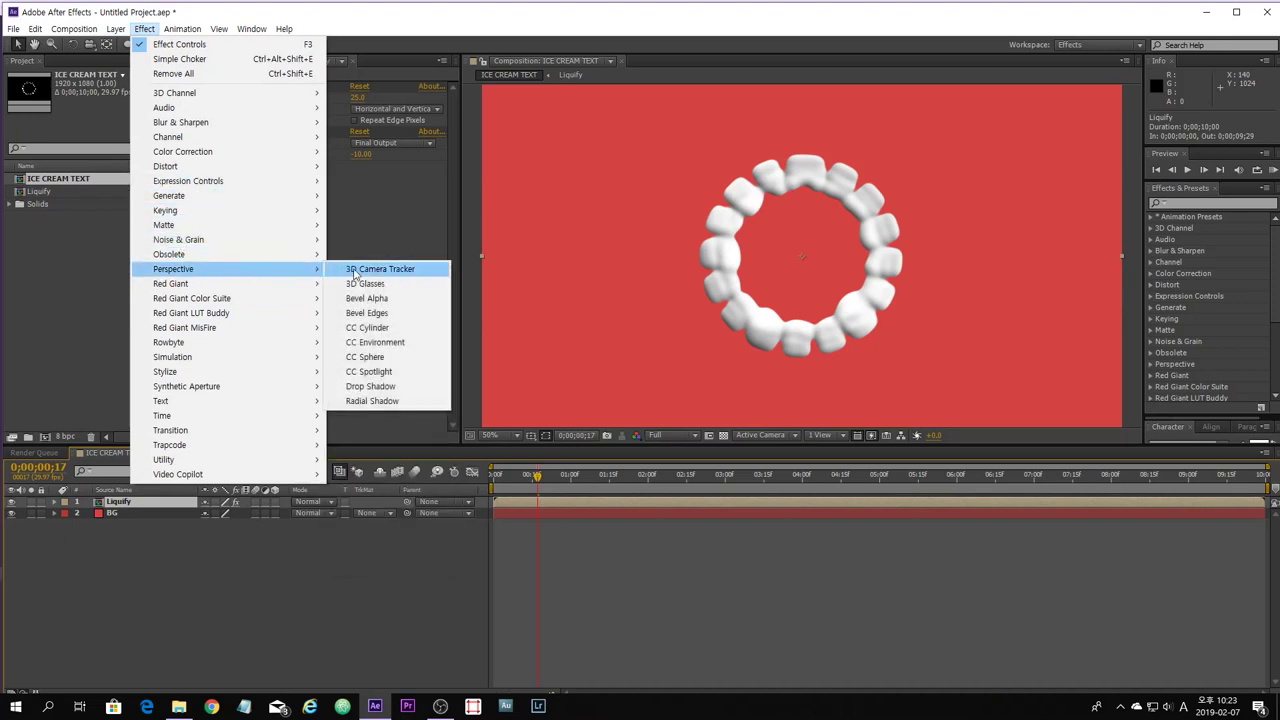
left_click(392, 388)
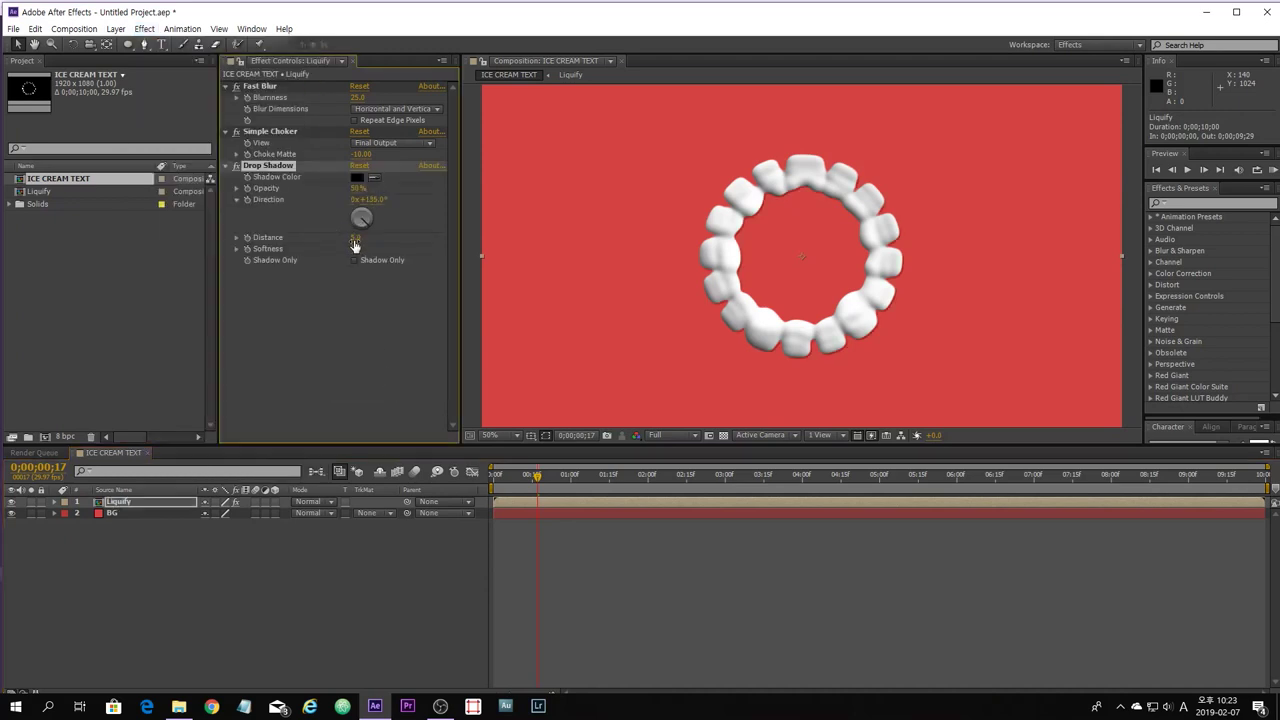
left_click_drag(354, 245, 364, 241)
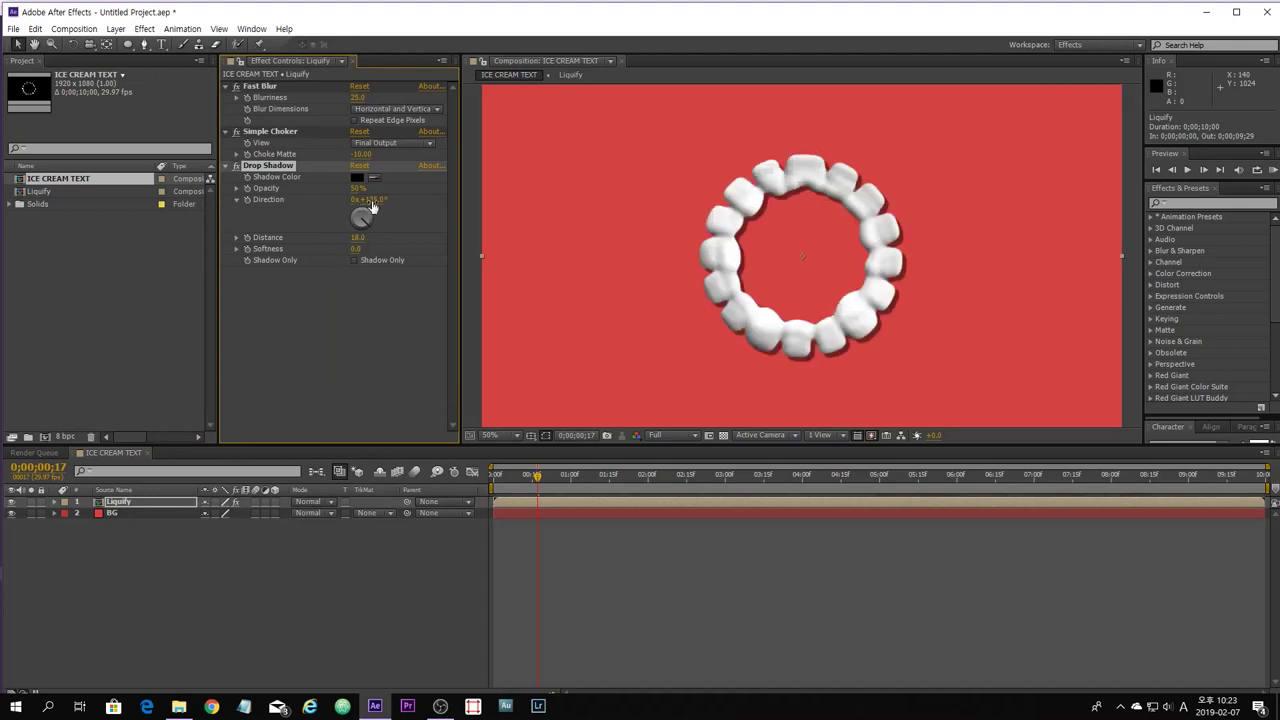
left_click(364, 553)
End the work area at 0;00;02;00, preview the burst from the start, and move the current time to 0;00;00;08.
left_click_drag(538, 476, 494, 478)
left_click(647, 476)
key("n")
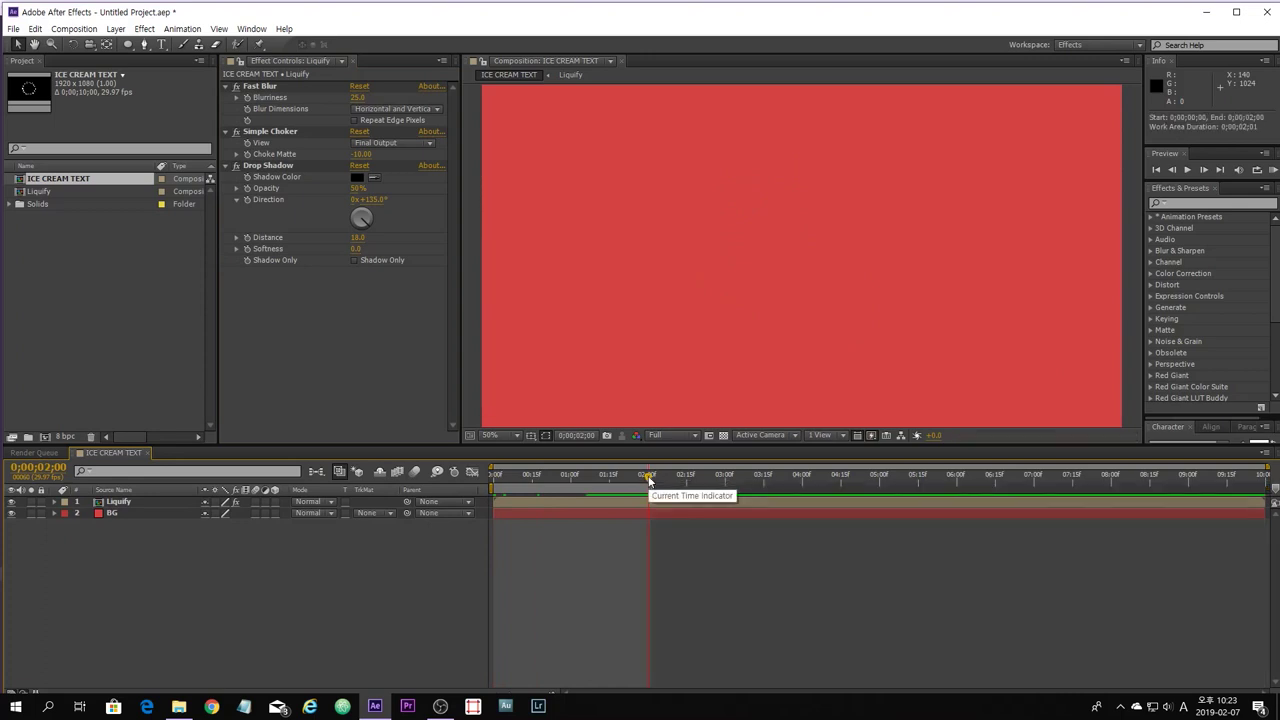
key("Home")
left_click(1188, 170)
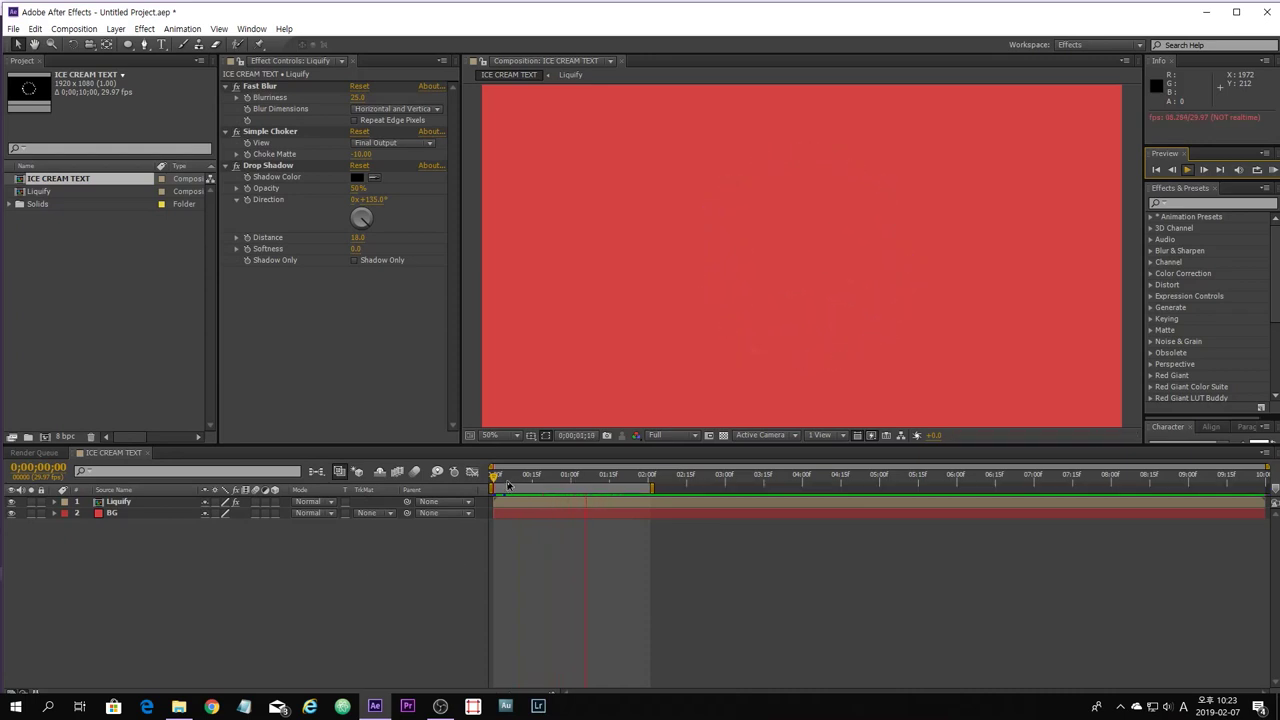
key("space")
mouse_move(508, 485)
left_mouse_down()
mouse_move(552, 486)
mouse_move(498, 488)
mouse_move(550, 501)
mouse_move(497, 492)
mouse_move(514, 497)
left_mouse_up()
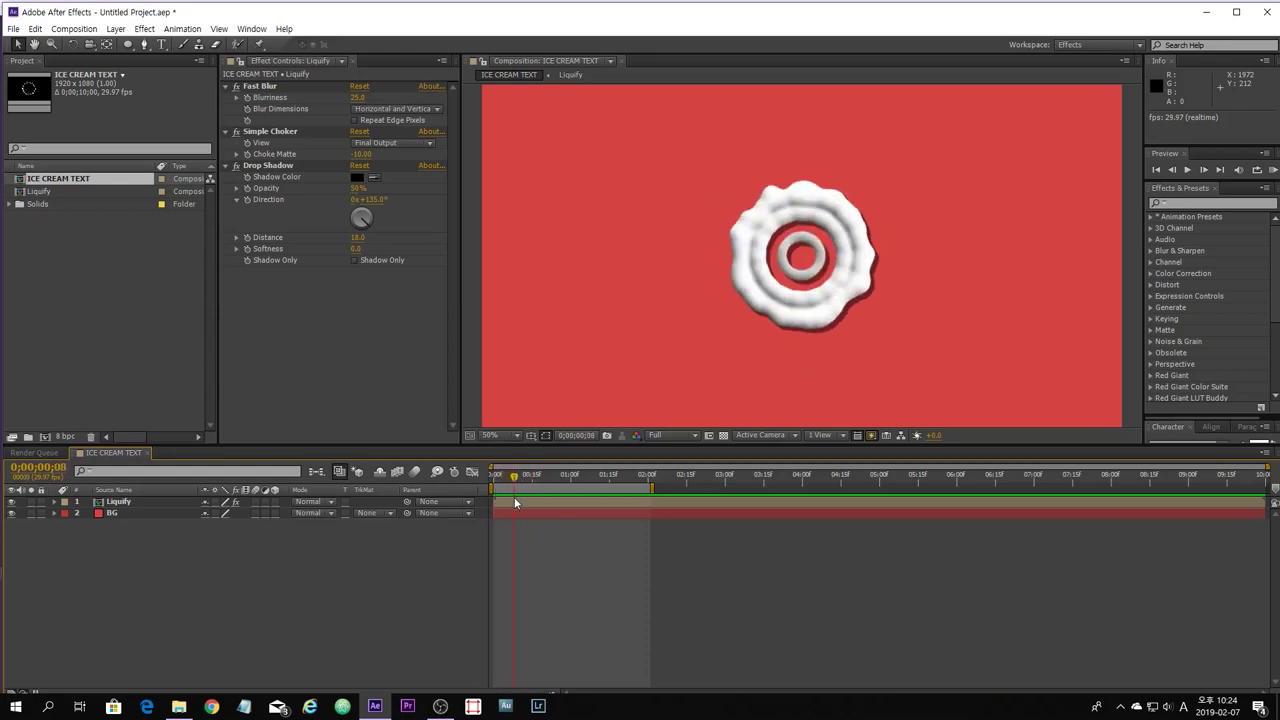
Inside the Liquify composition, turn off the transparency grid and add an ICE CREAM text layer.
left_click(141, 502)
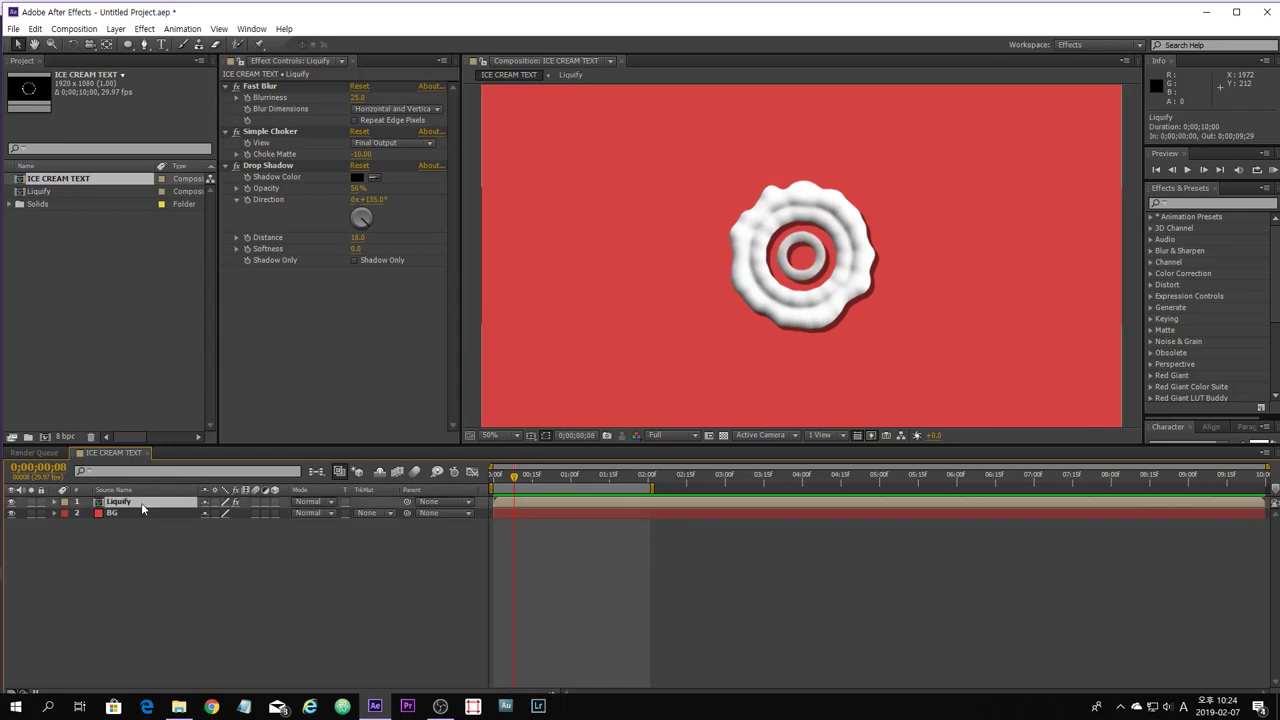
double_click(141, 502)
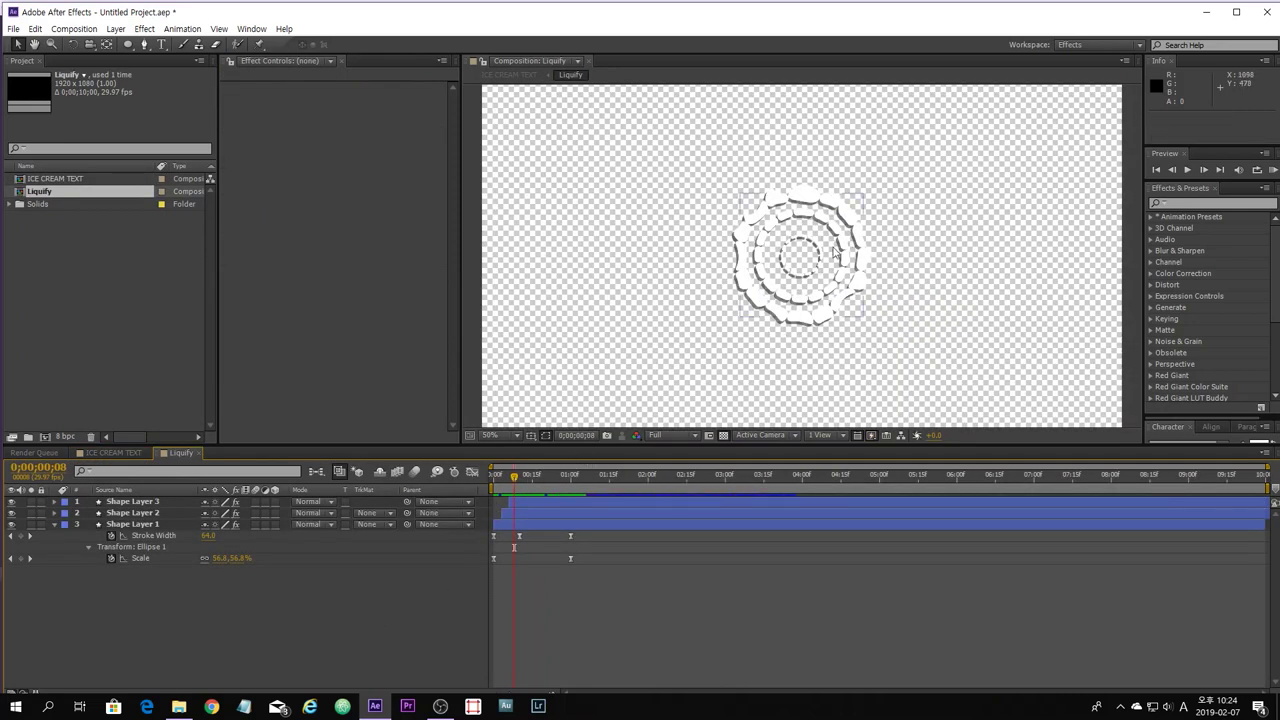
left_click(723, 436)
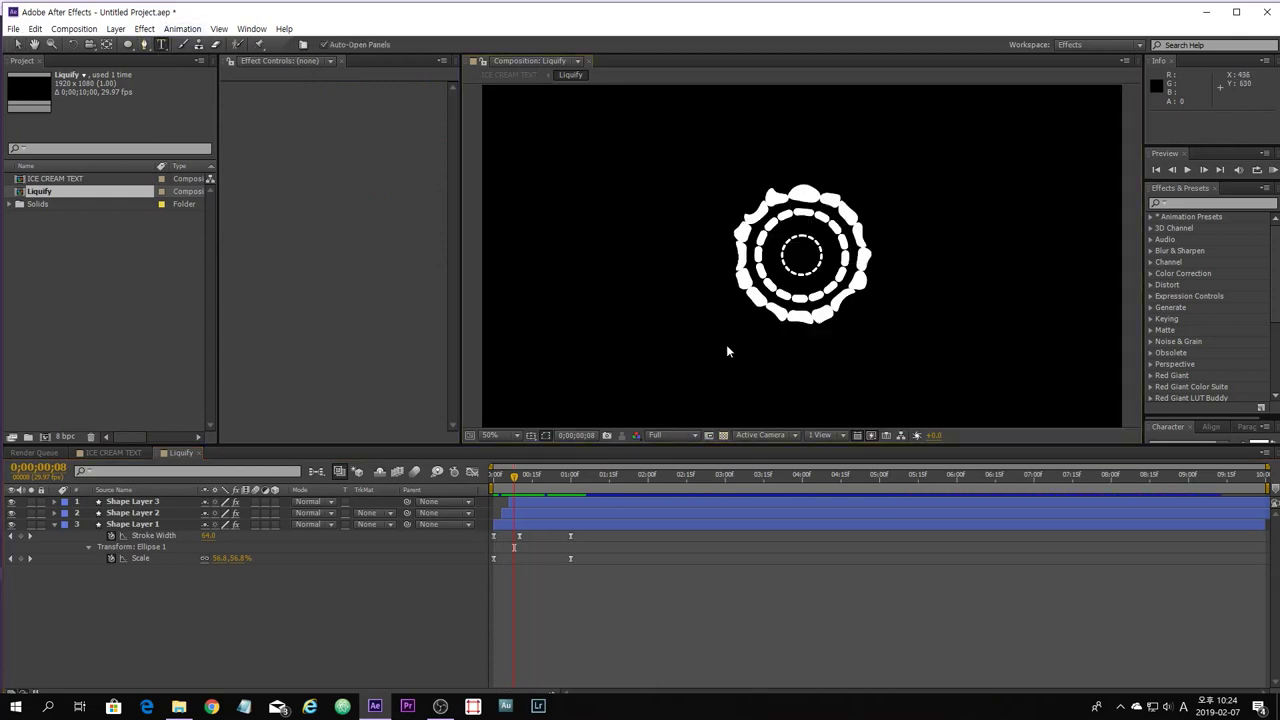
left_click(676, 360)
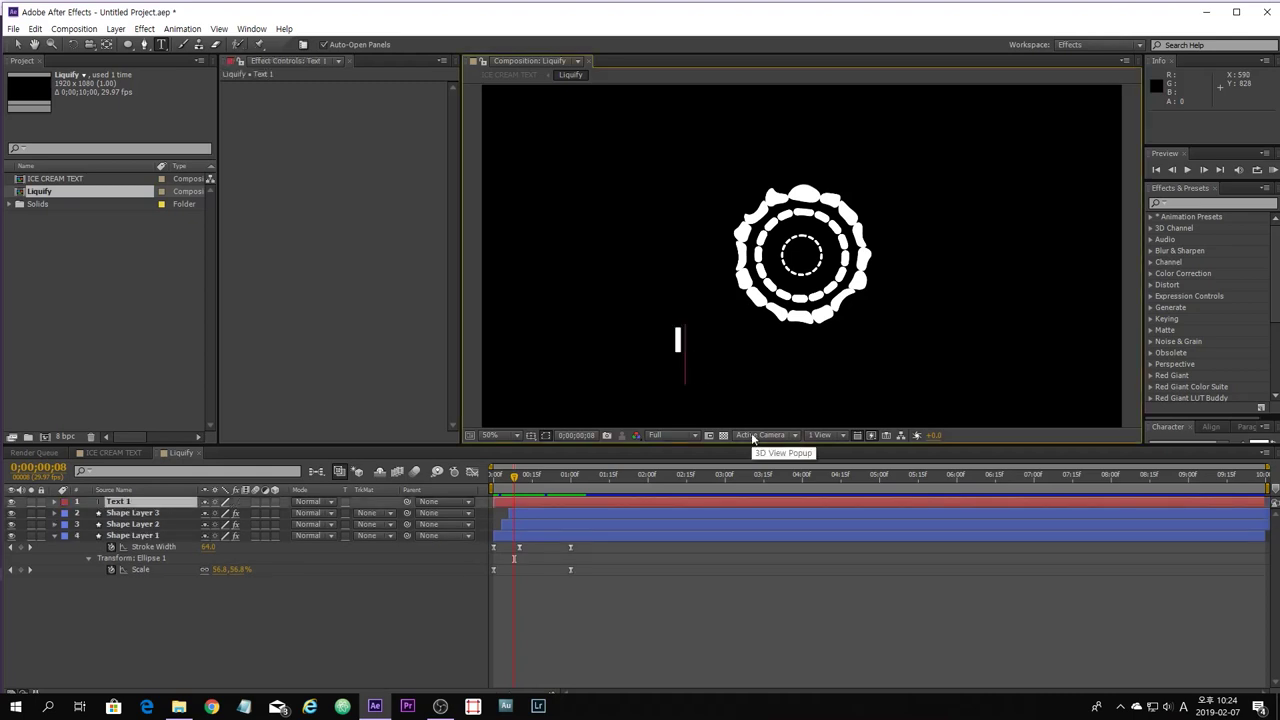
type("ICE ")
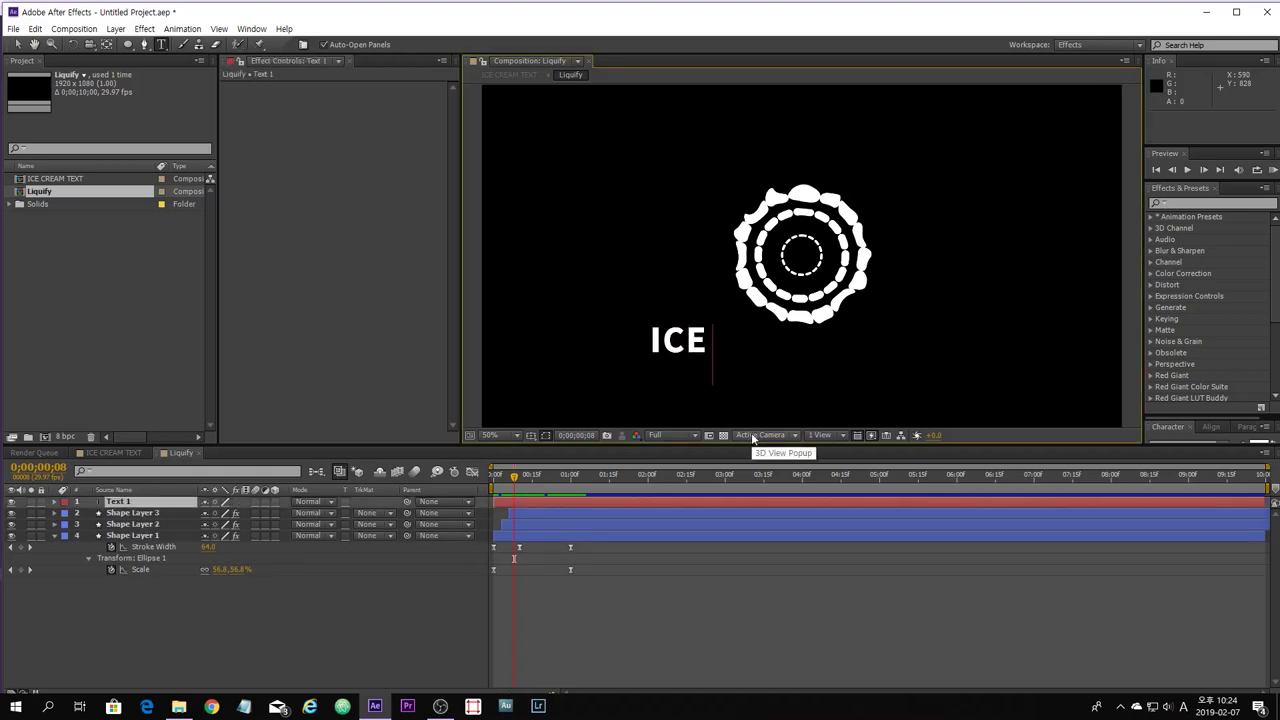
type("CR")
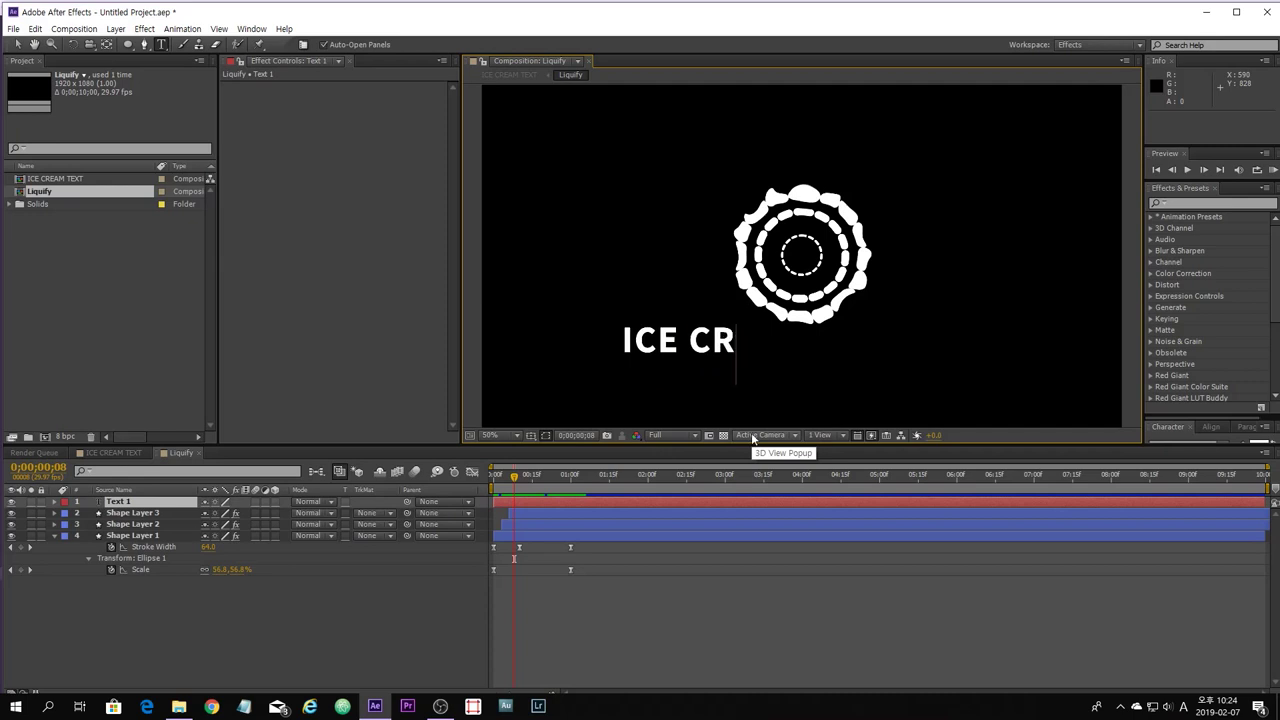
type("EAM")
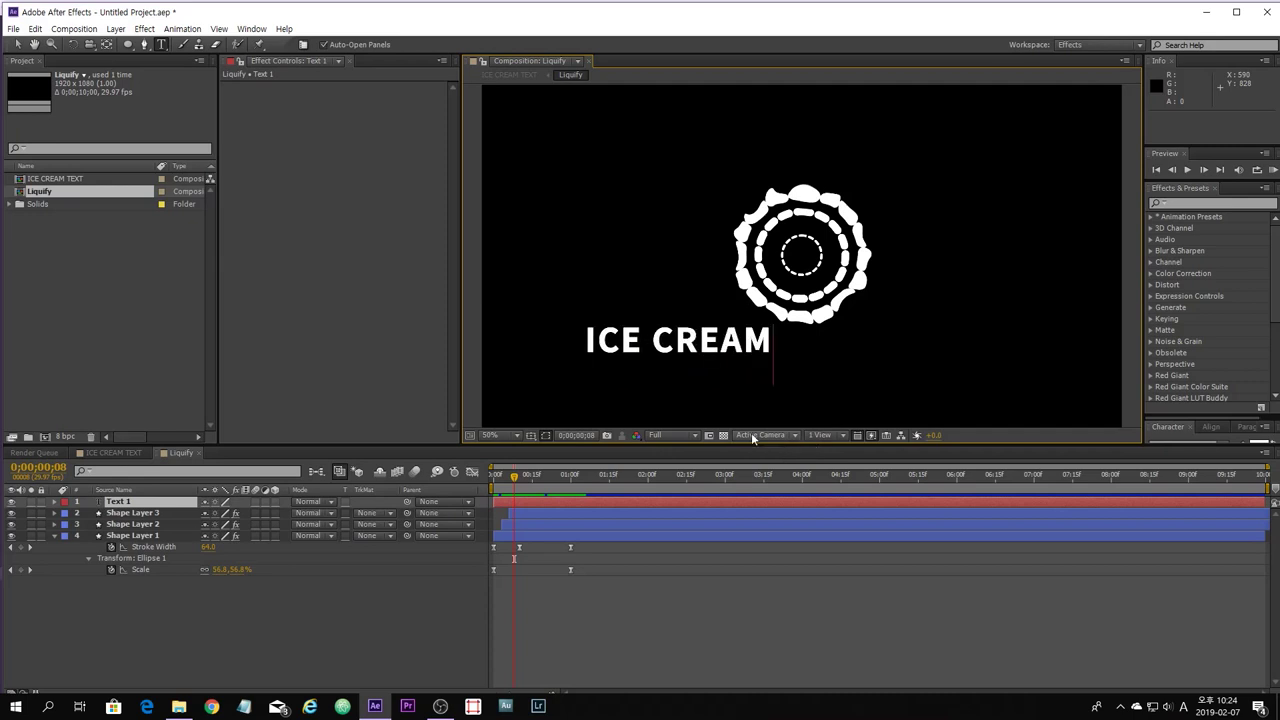
left_click(16, 44)
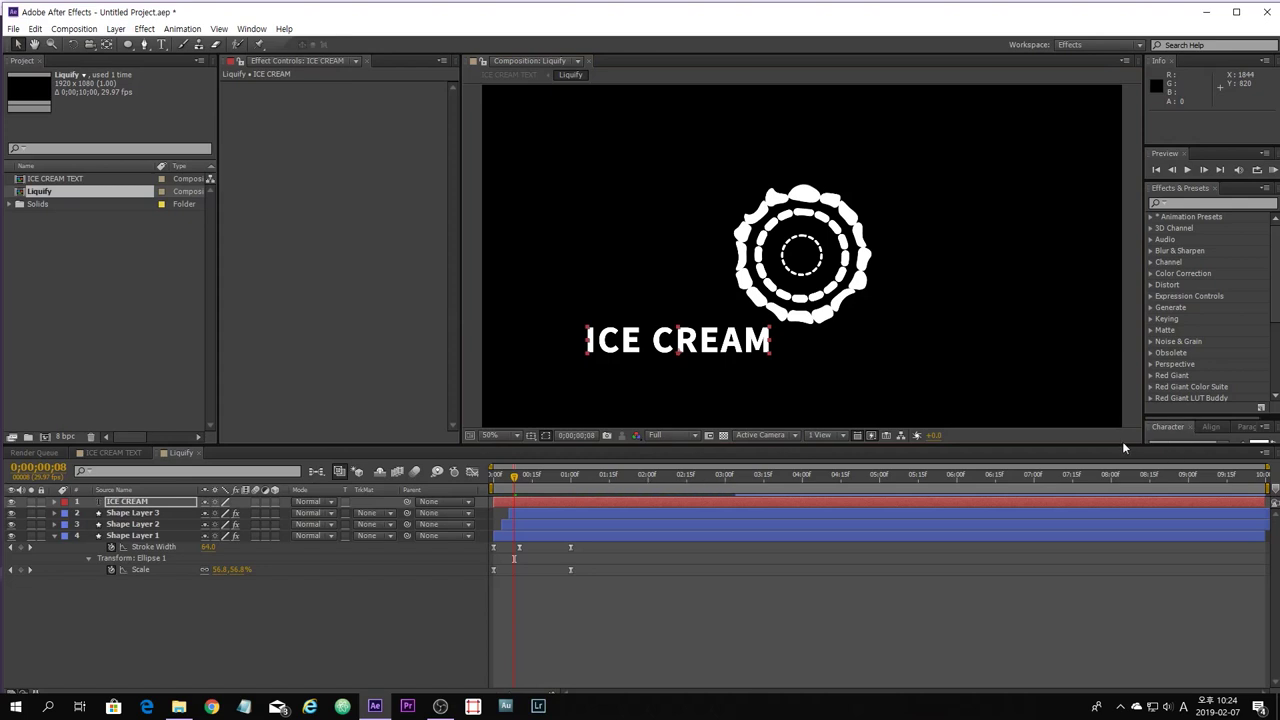
Enlarge the ICE CREAM text and centre it horizontally and vertically in the composition.
left_click_drag(1127, 452, 1173, 521)
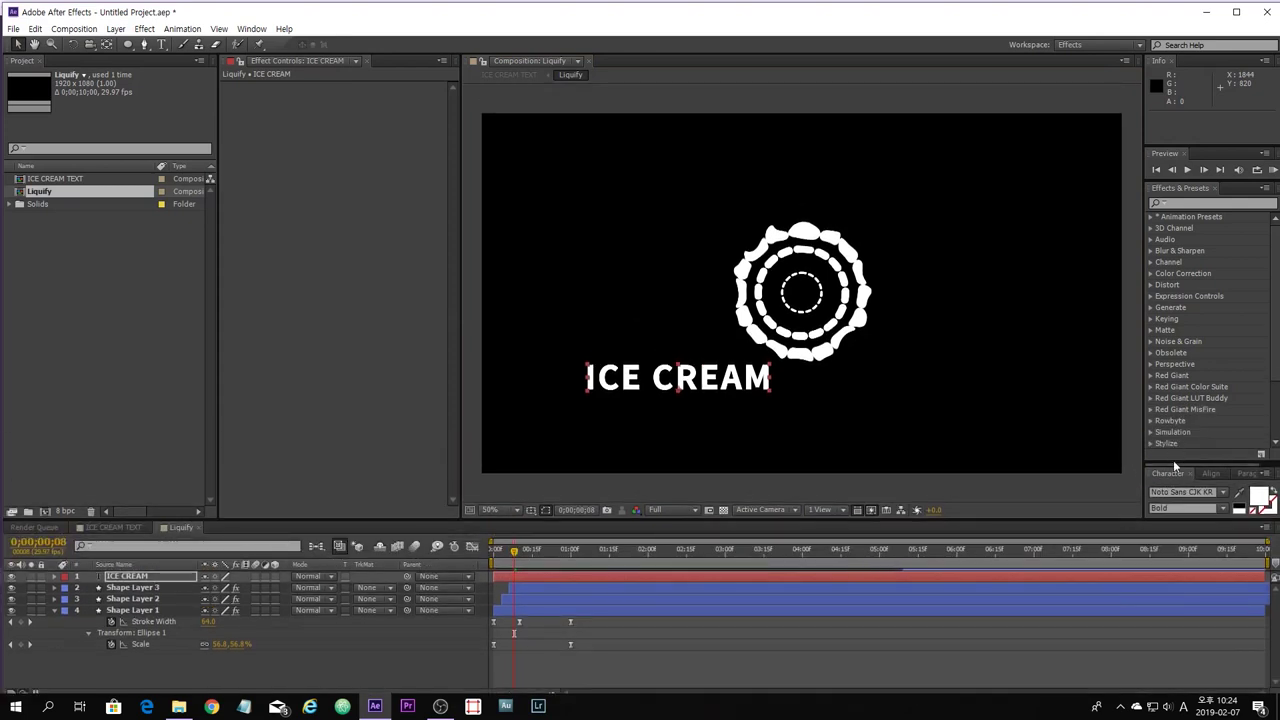
left_click_drag(1179, 464, 1175, 433)
left_click_drag(1170, 494, 1195, 493)
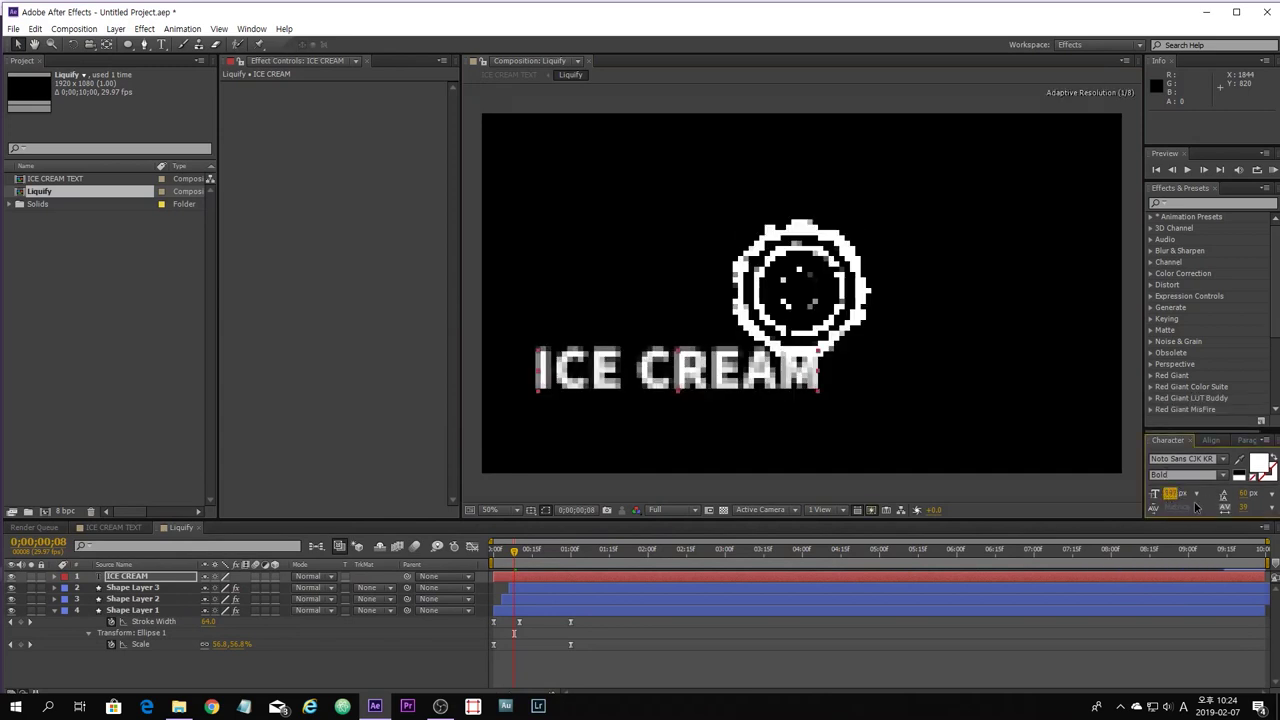
left_click(1212, 441)
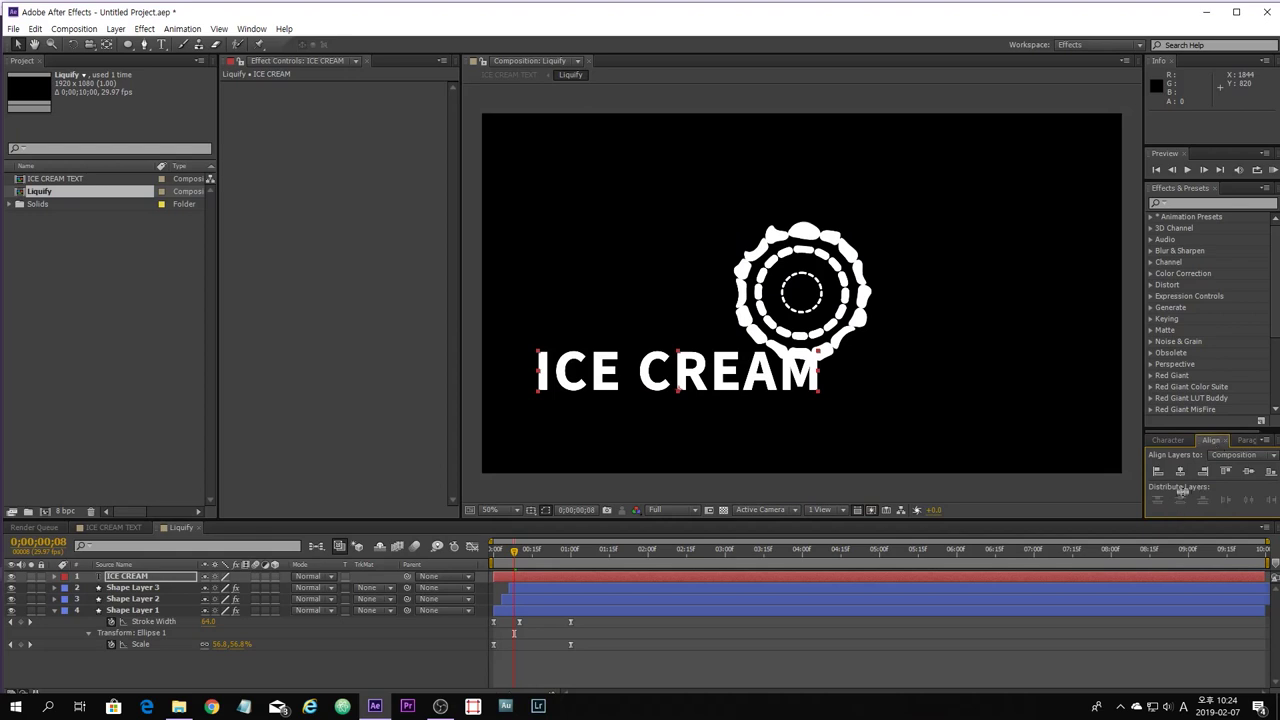
left_click(1182, 473)
left_click(1247, 473)
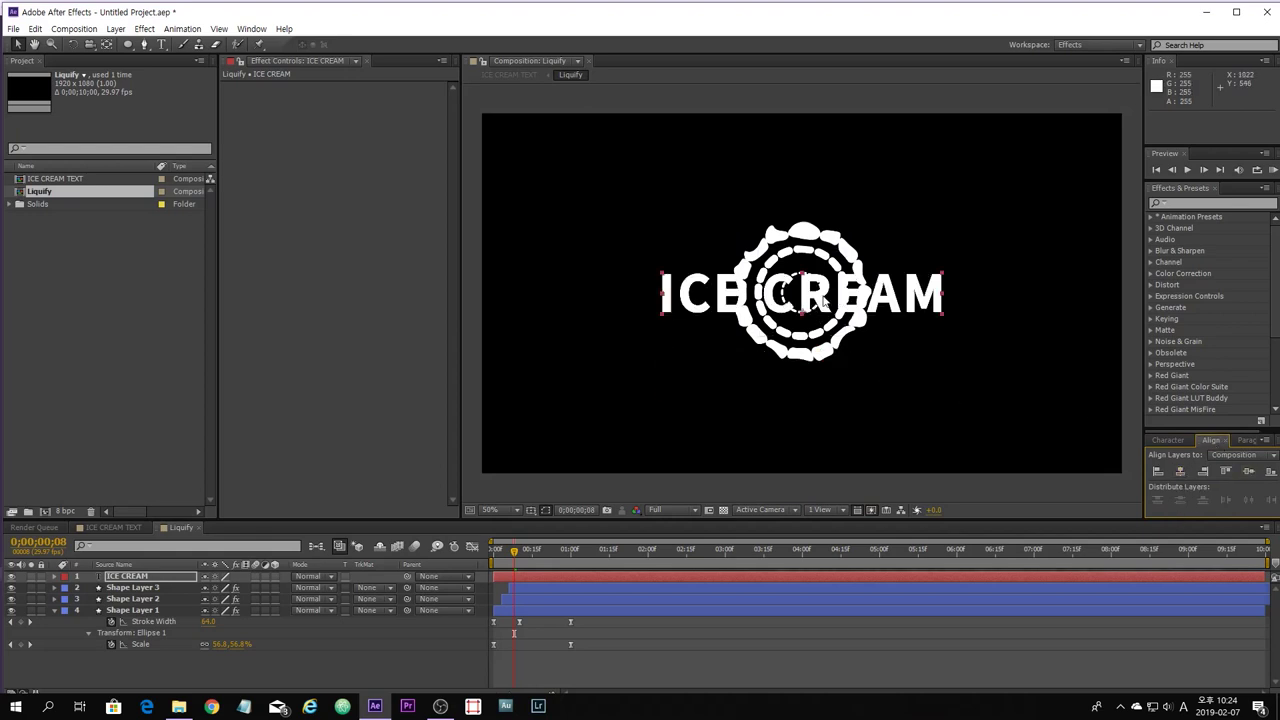
Set the ICE CREAM text's font size to 117 px and realign it to the vertical centre of the composition.
left_click(1180, 441)
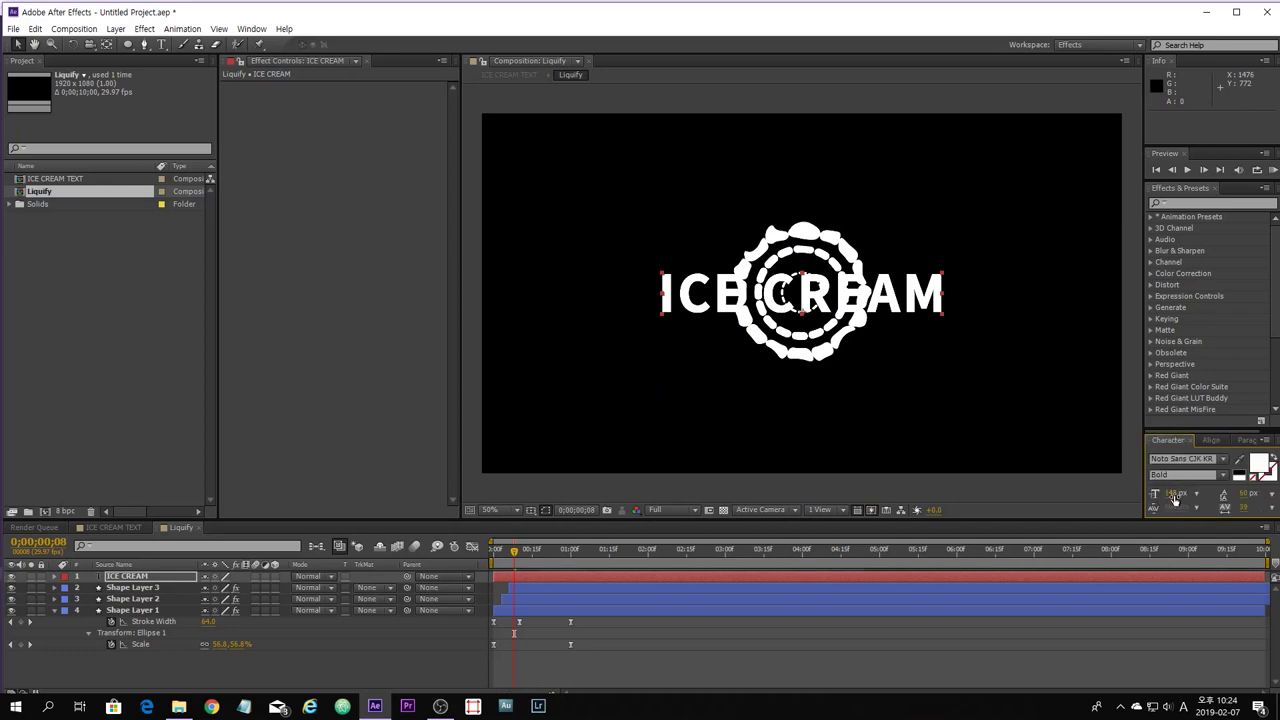
left_click_drag(1170, 493, 1157, 506)
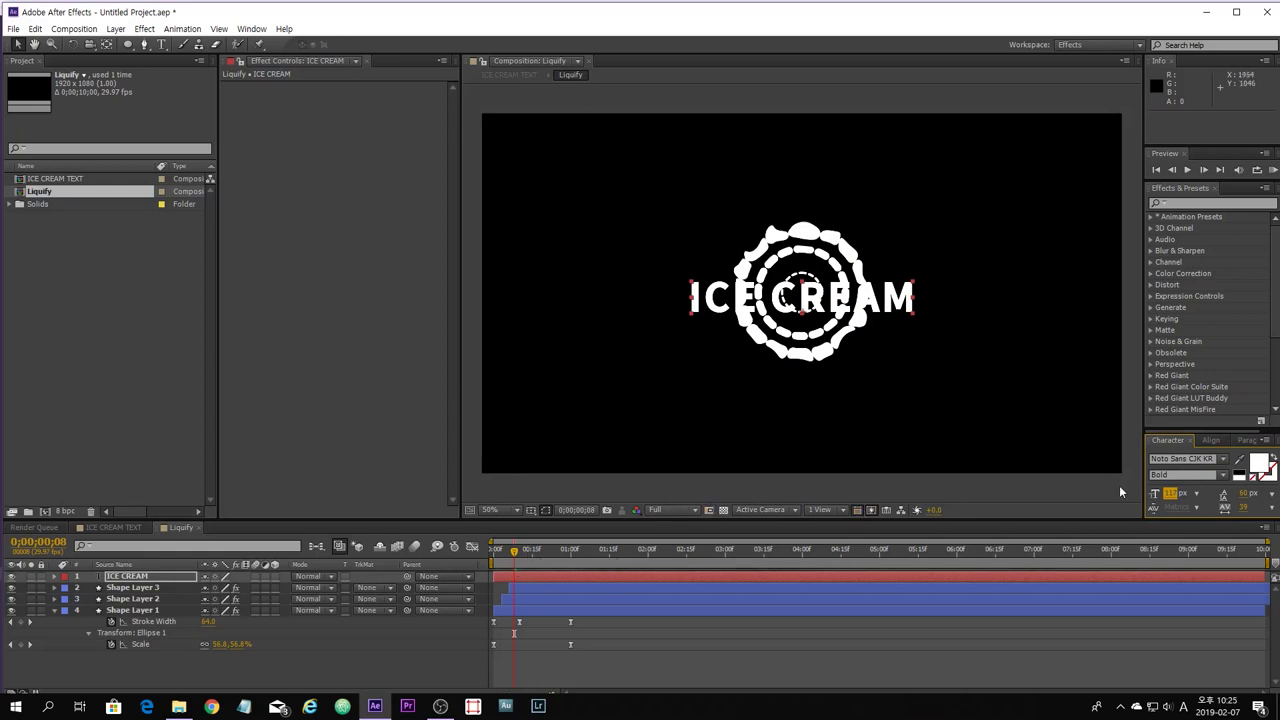
left_click(1213, 440)
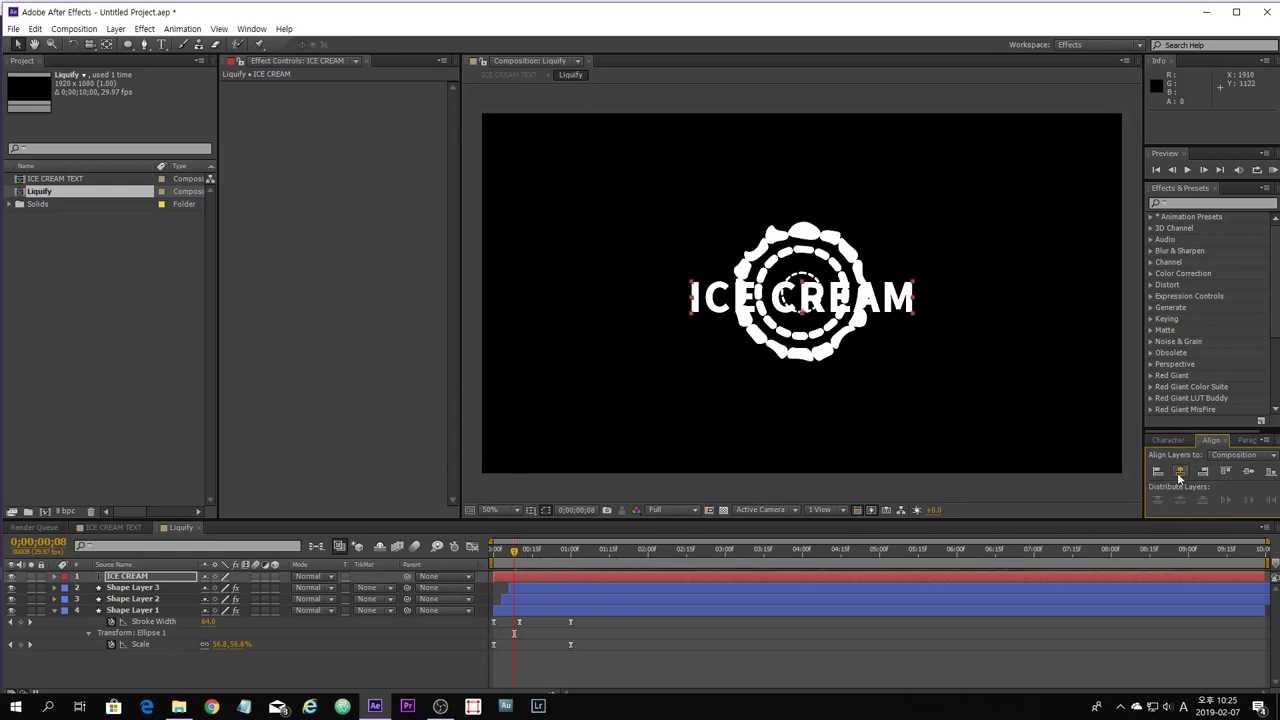
left_click(1248, 472)
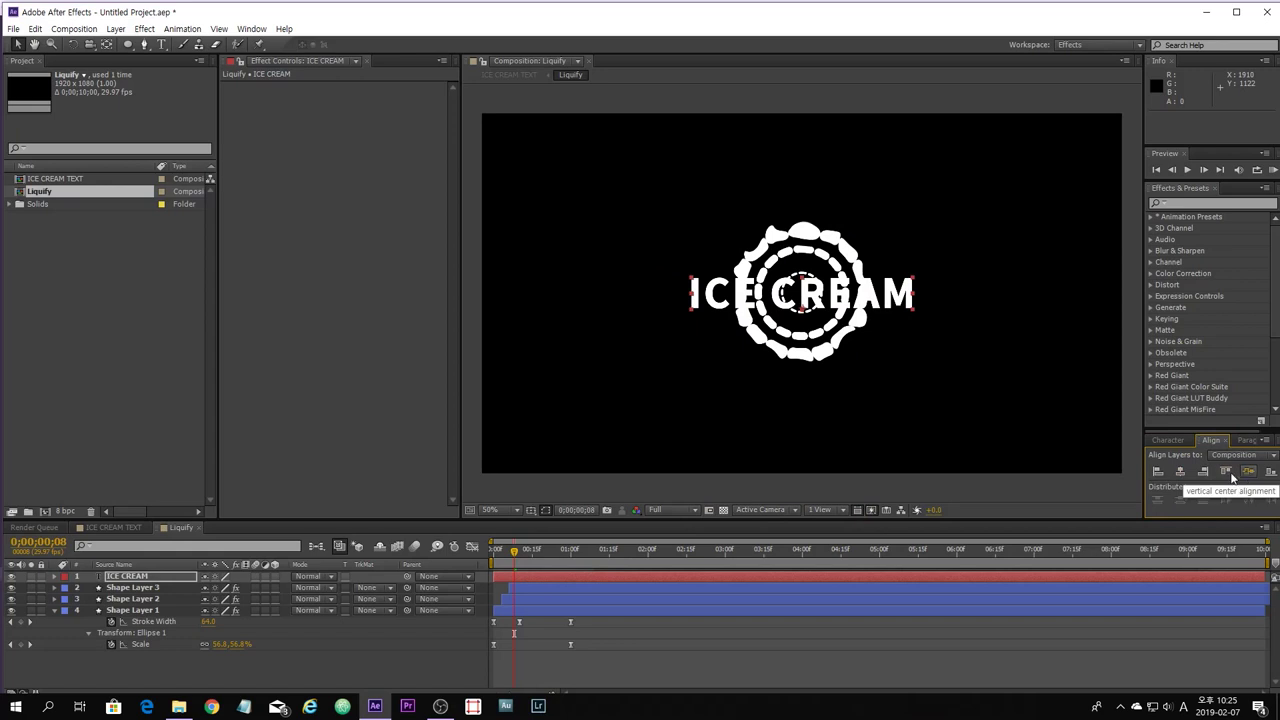
left_click(1170, 442)
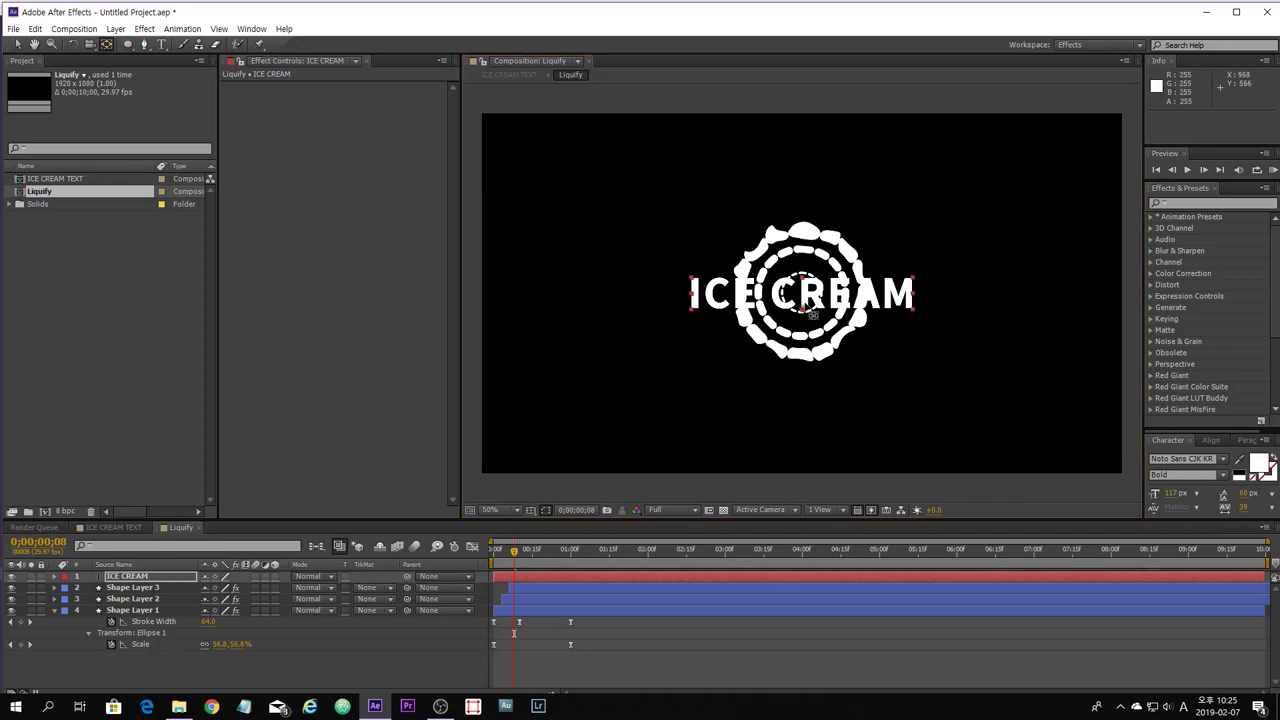
Move the ICE CREAM layer's anchor point to the middle of the text with the Pan Behind tool.
key("ctrl+z")
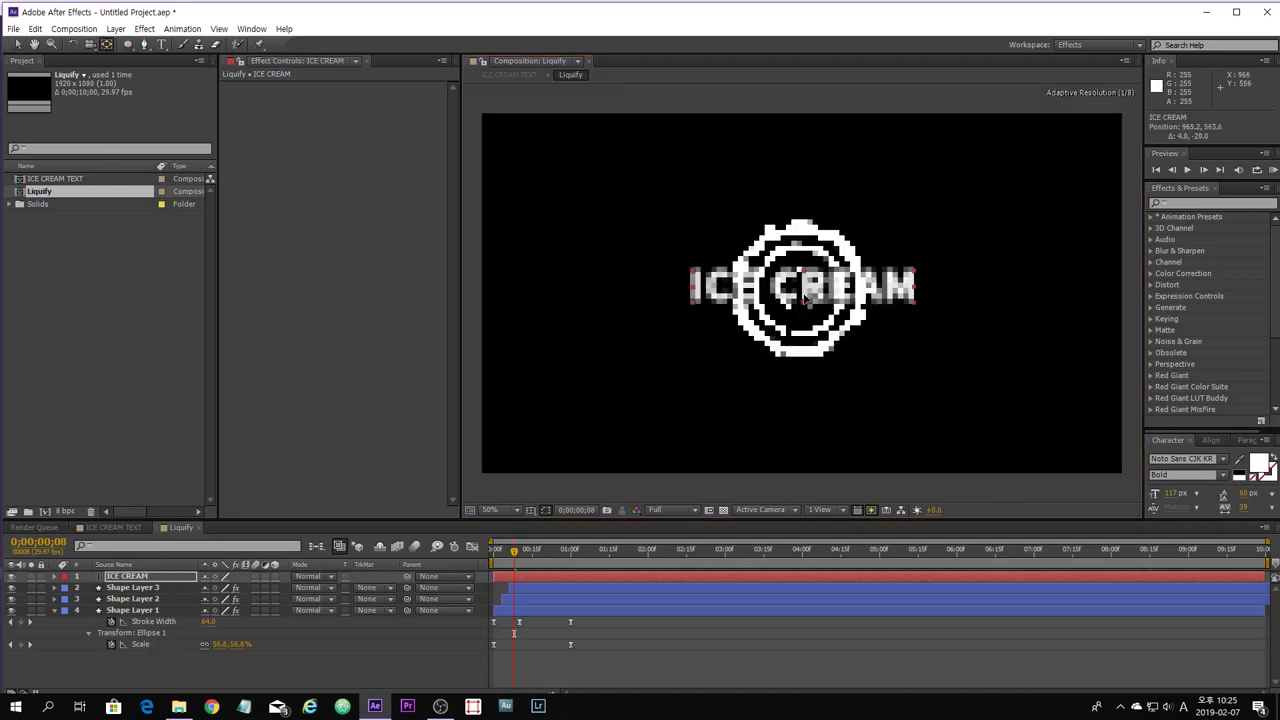
left_click_drag(811, 319, 808, 302)
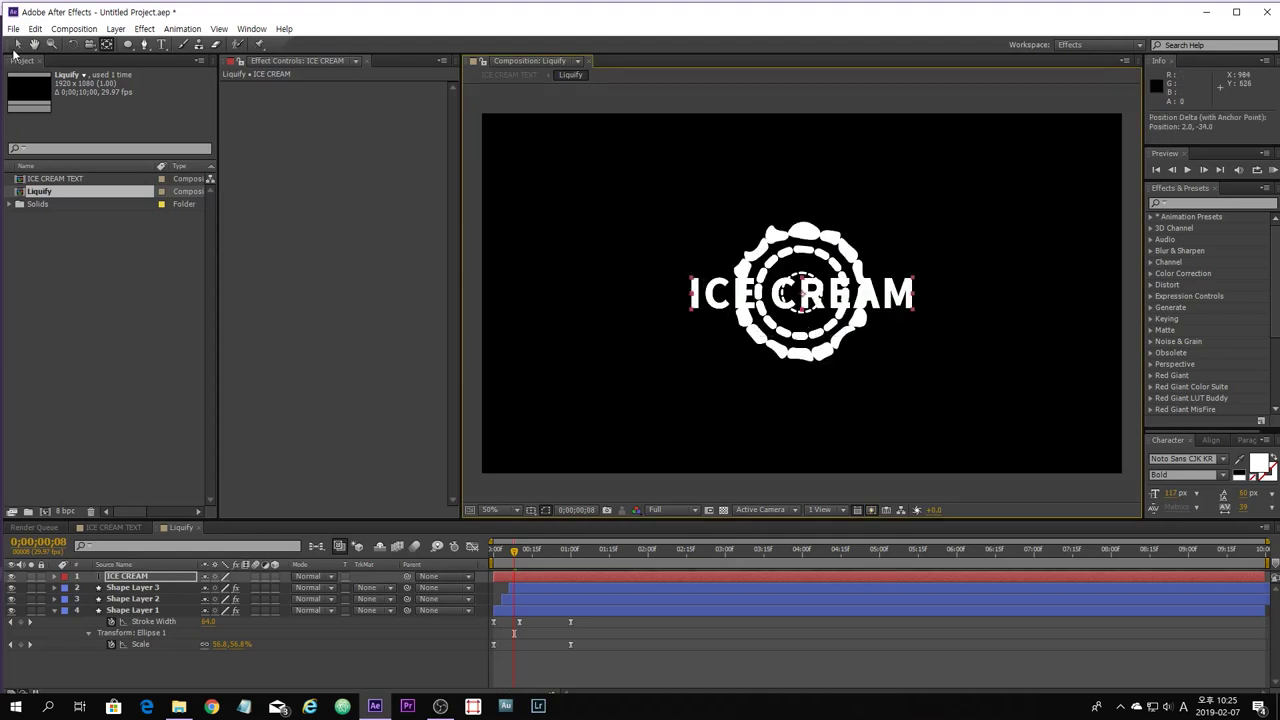
left_click(17, 45)
left_click(365, 335)
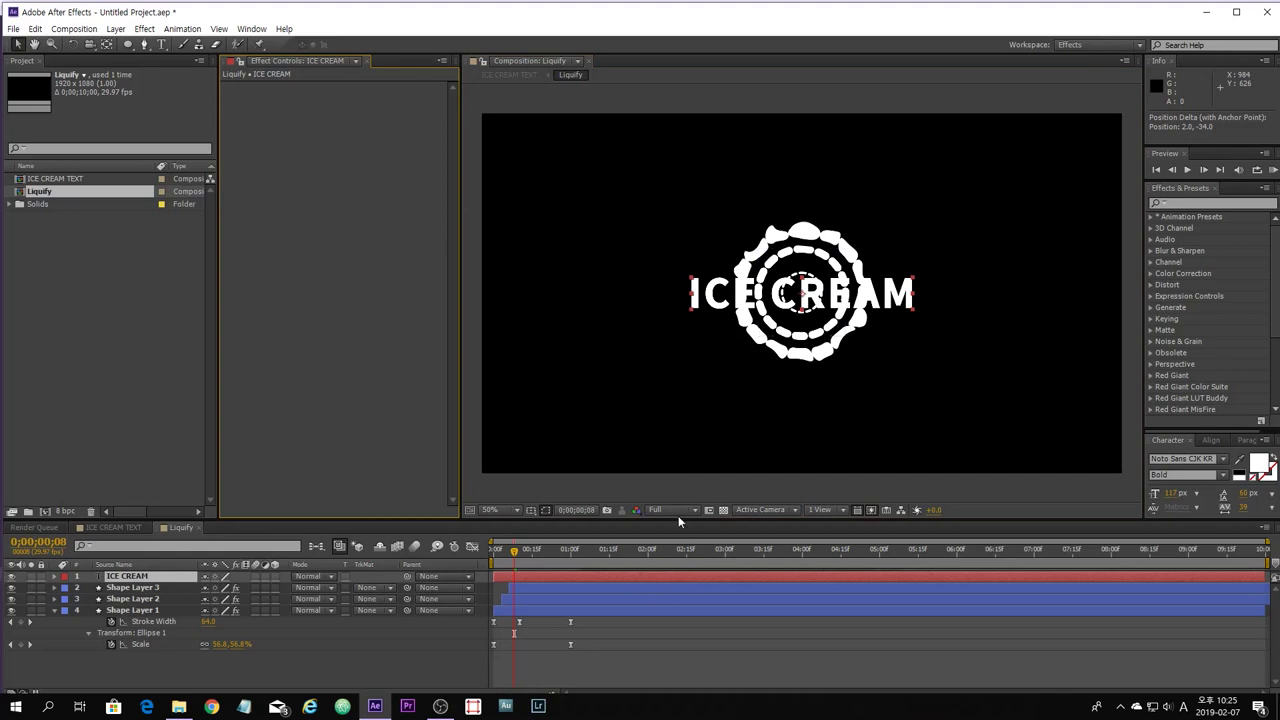
left_click(692, 486)
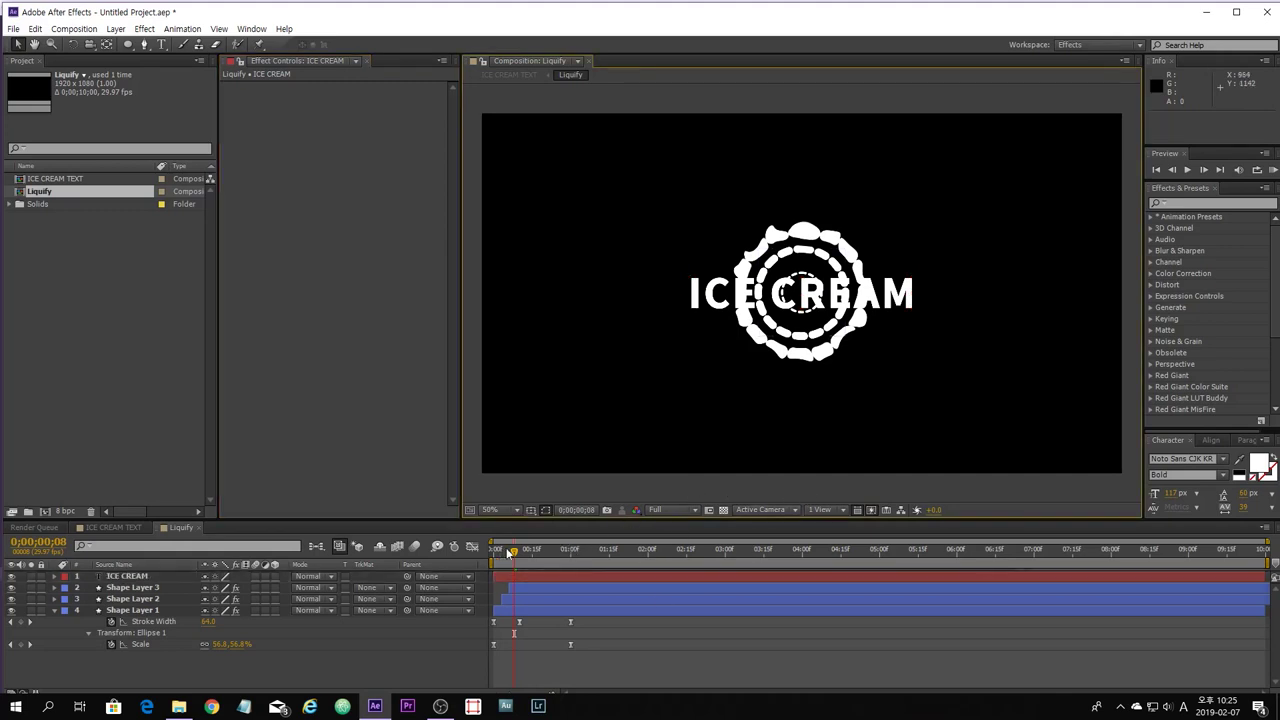
Copy the Liquify and Drop Shadow effects from Shape Layer 1 to the ICE CREAM text layer.
left_click(140, 609)
left_click(258, 114)
left_click(257, 88)
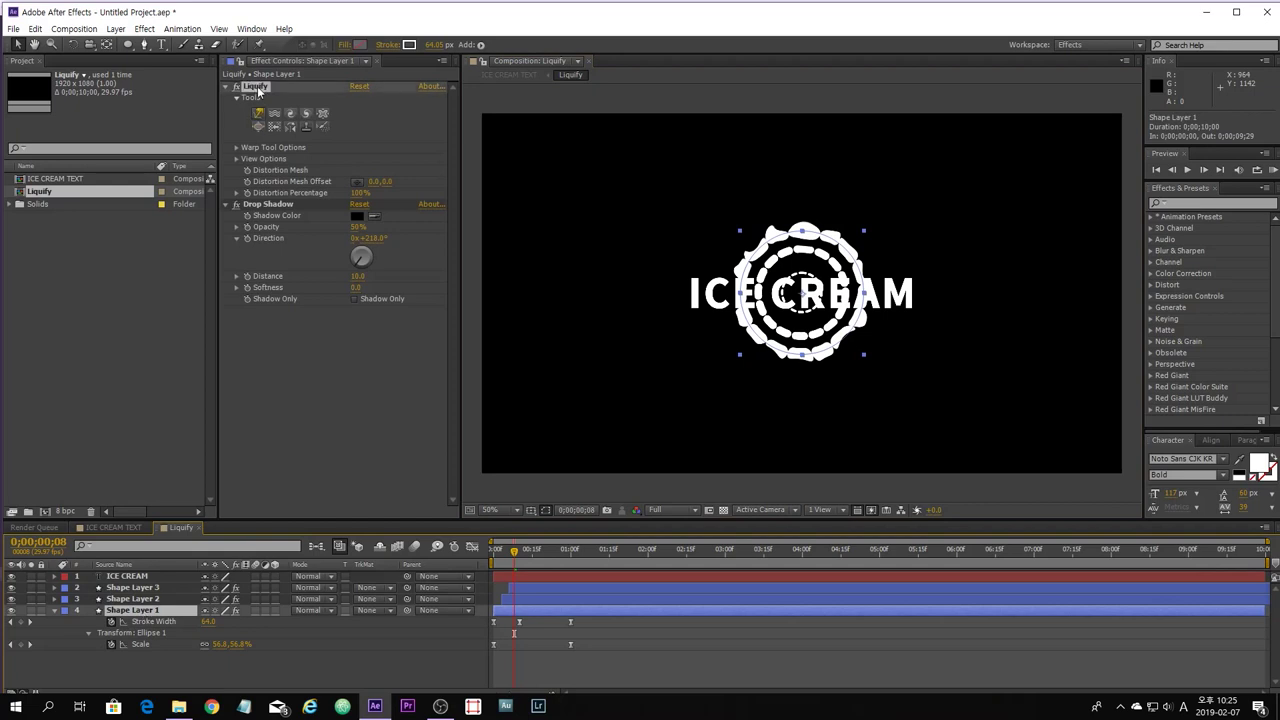
left_click(270, 204)
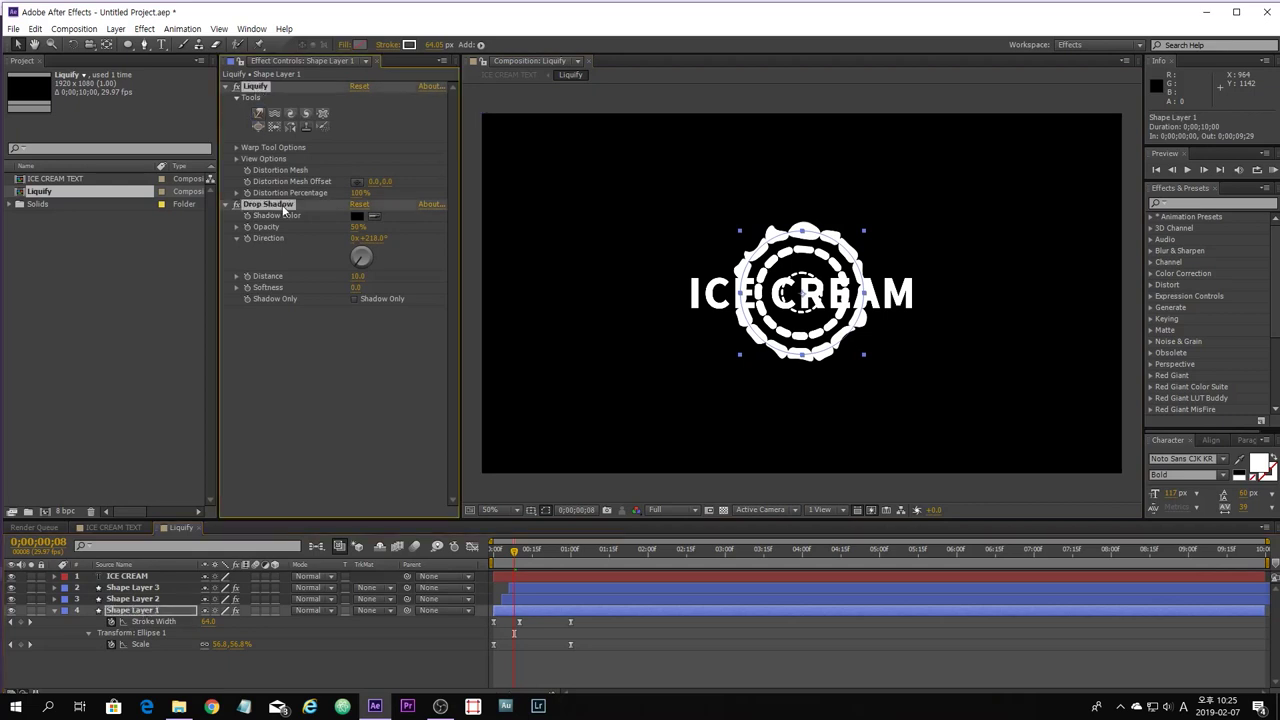
left_click(128, 577)
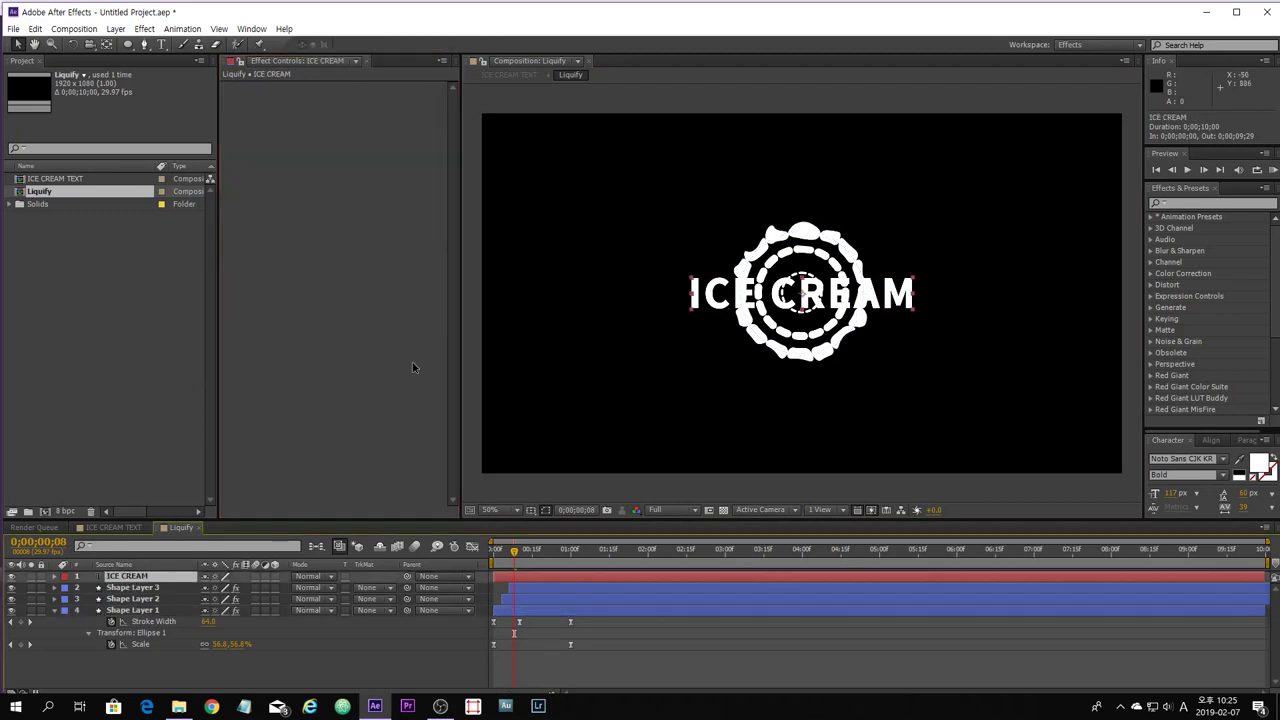
key("ctrl+v")
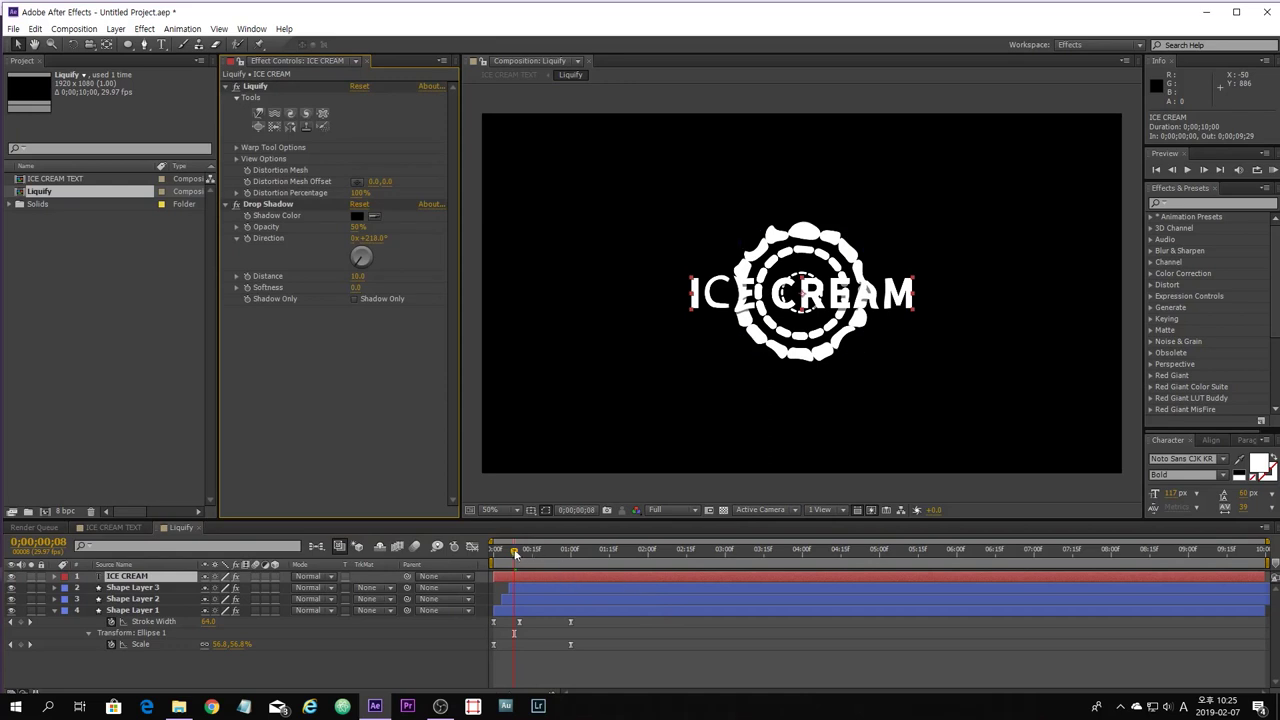
At 0;00;00;09, draw a small circular mask on the ICE CREAM layer, inside the innermost dashed ring.
left_click_drag(517, 553, 530, 580)
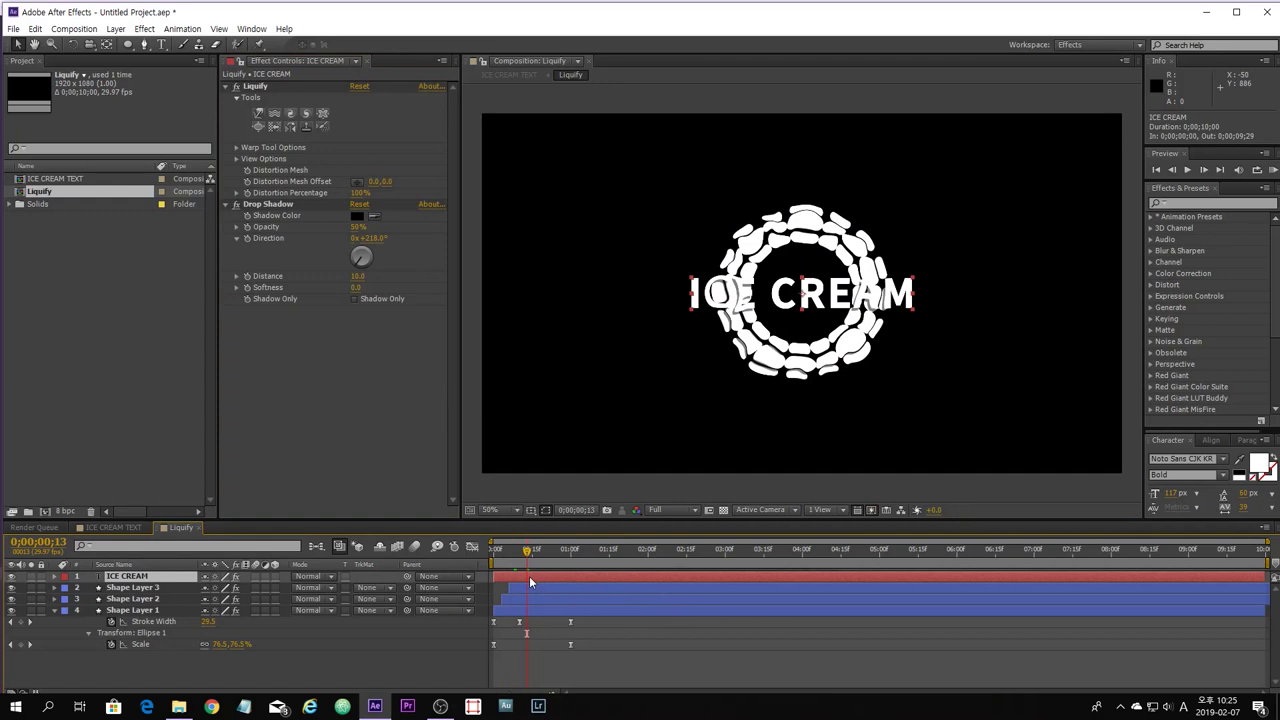
left_click_drag(528, 549, 519, 566)
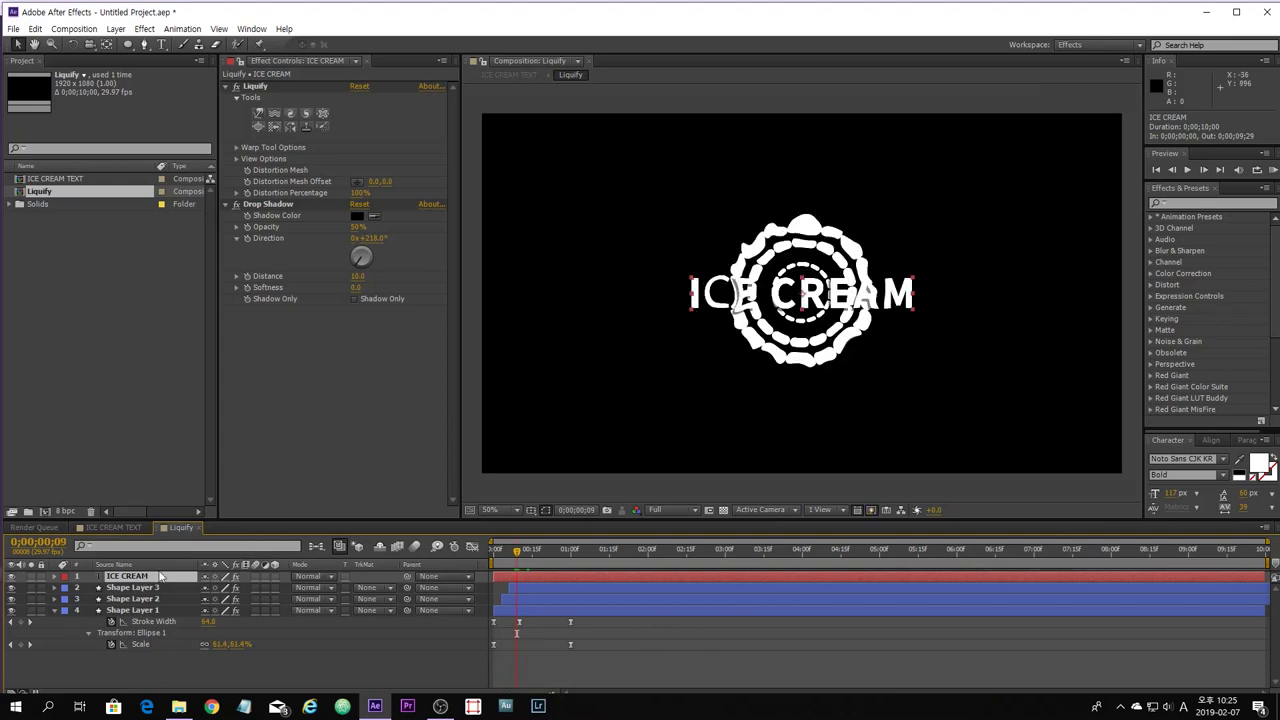
left_click(128, 47)
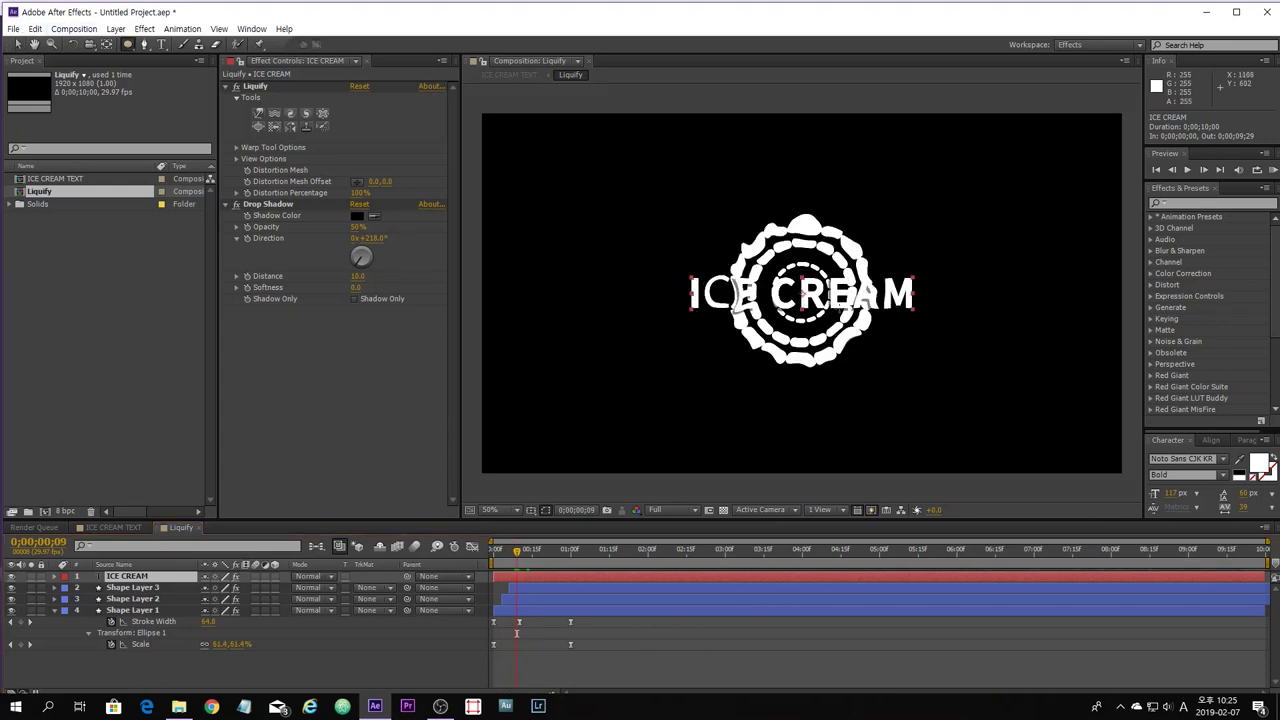
mouse_move(736, 293)
left_mouse_down()
mouse_move(805, 298)
mouse_move(818, 312)
left_mouse_up()
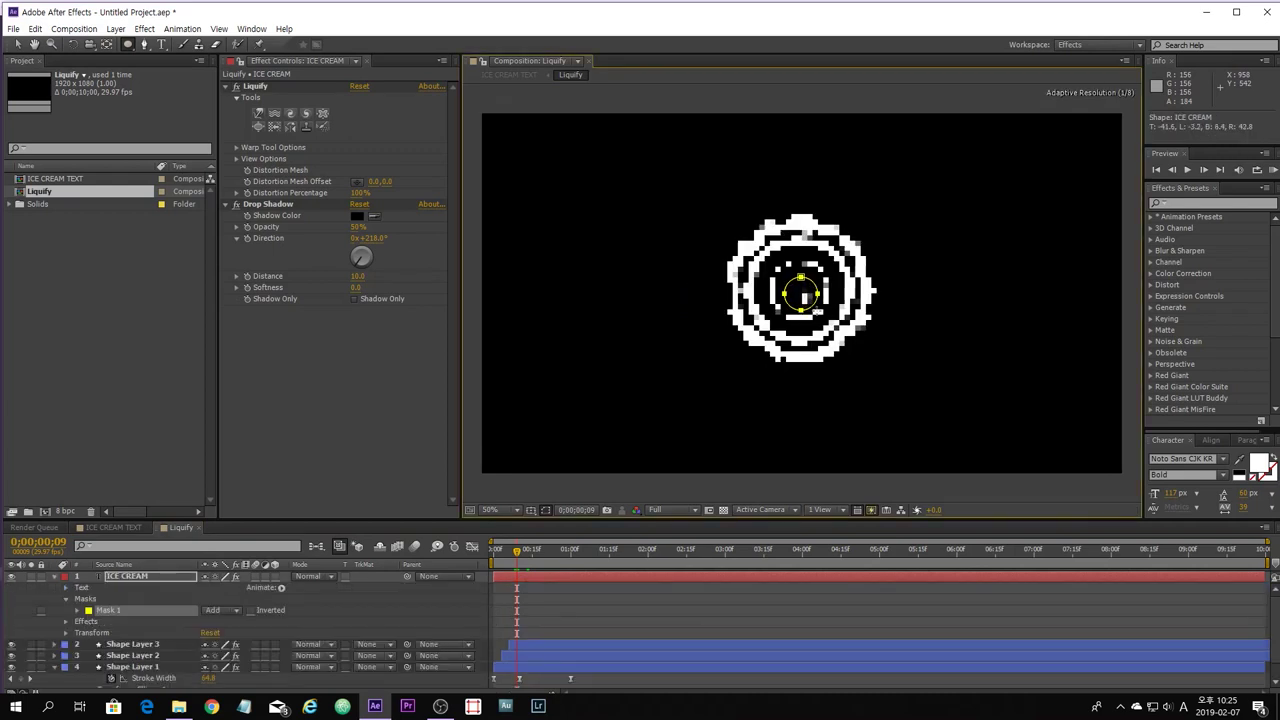
left_click_drag(818, 312, 821, 315)
left_click(17, 44)
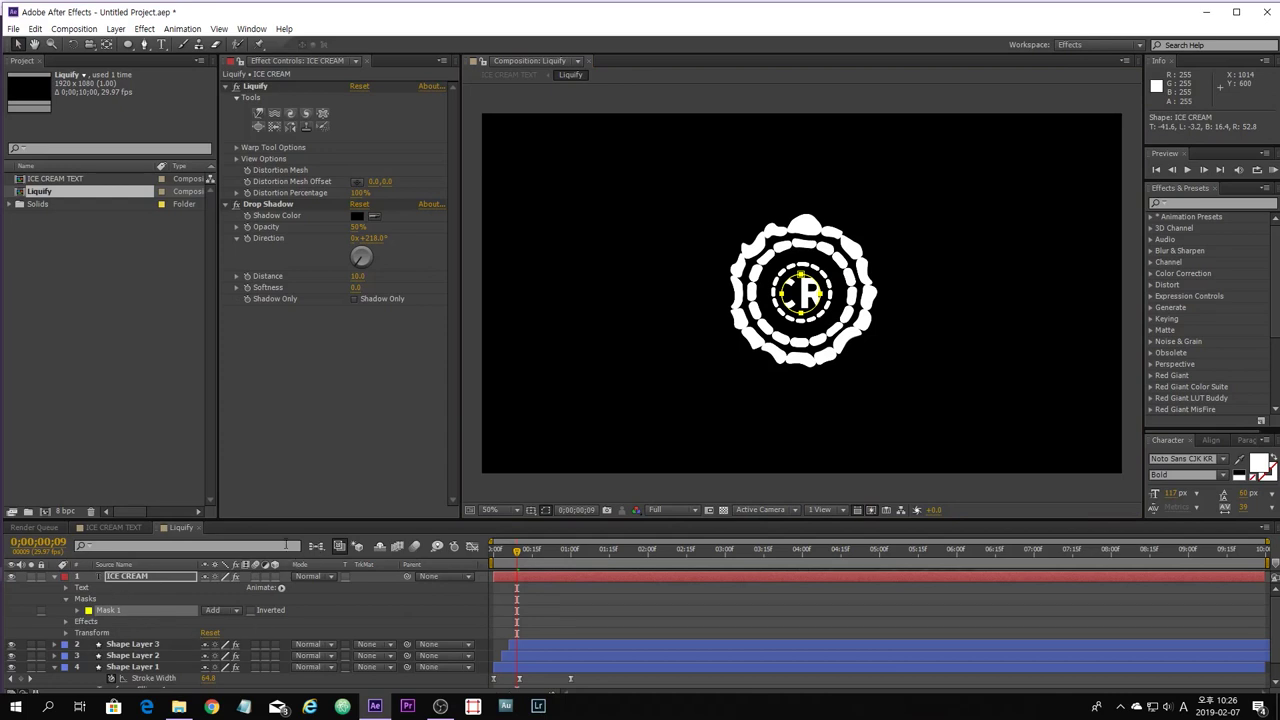
Shift the ICE CREAM layer to start at 0;00;00;08 and set Mask 1's Mask Expansion to -100 pixels.
left_click(78, 612)
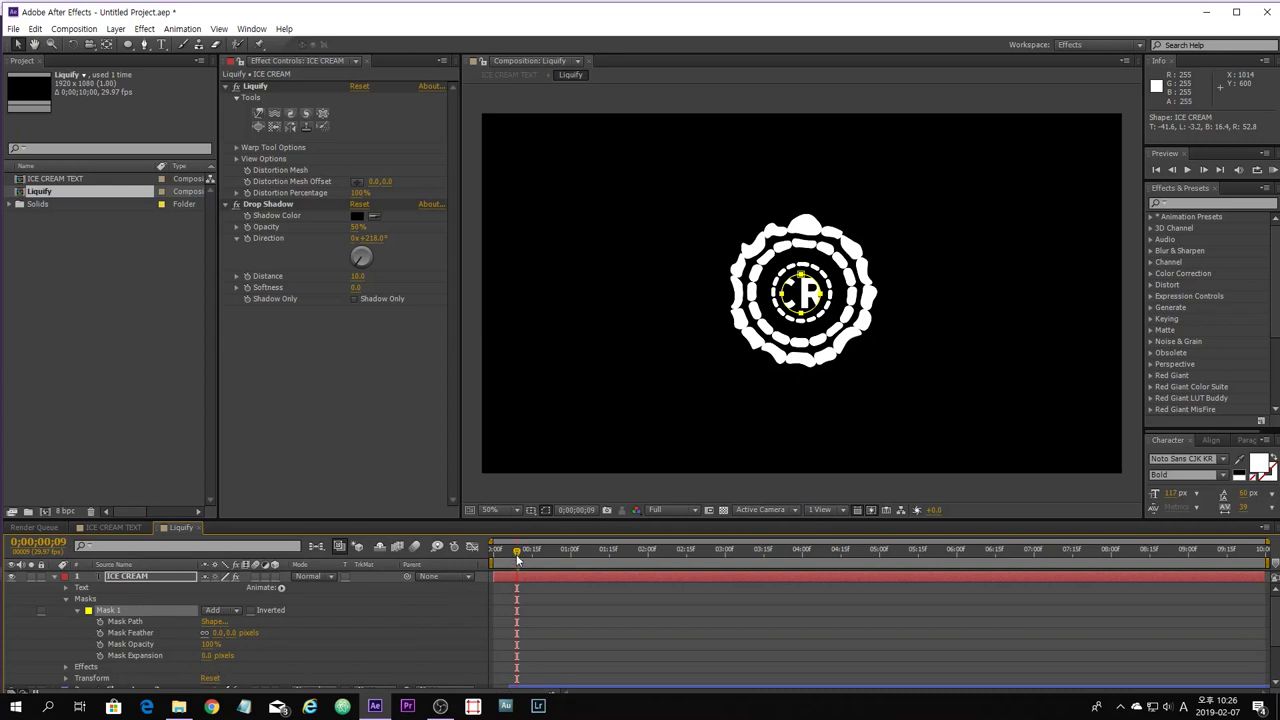
left_click(530, 584)
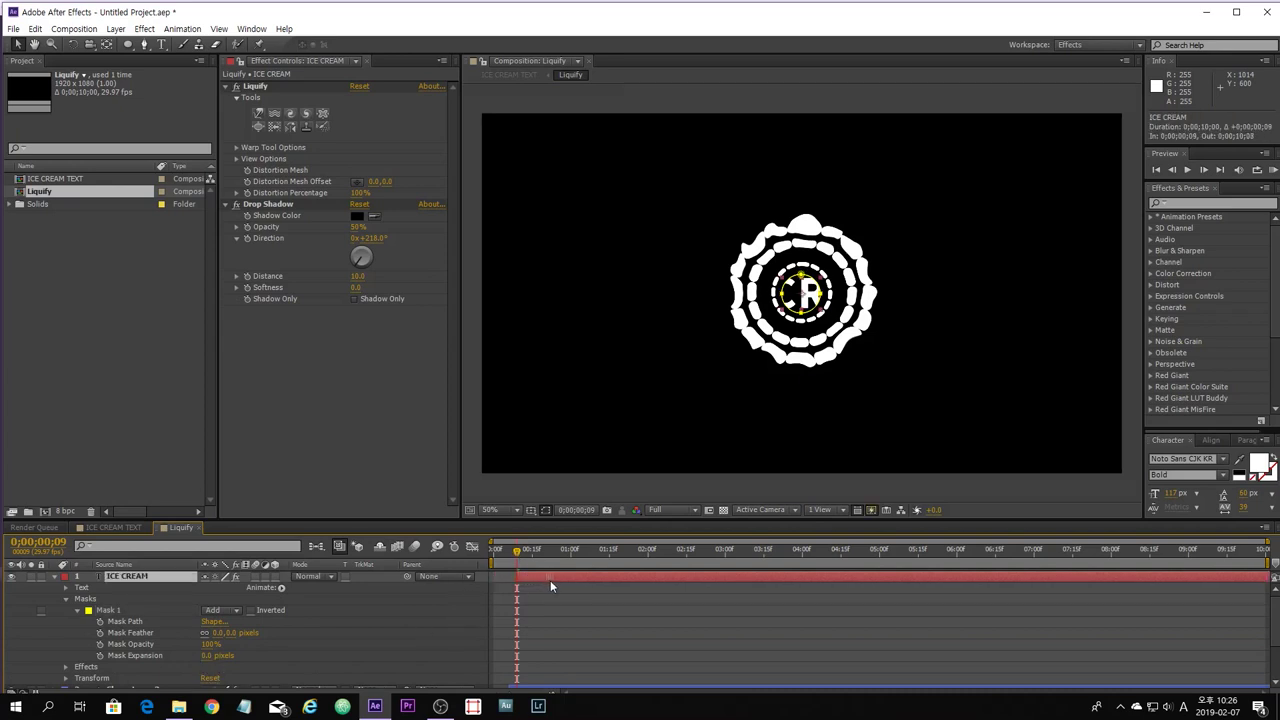
left_click_drag(206, 657, 150, 662)
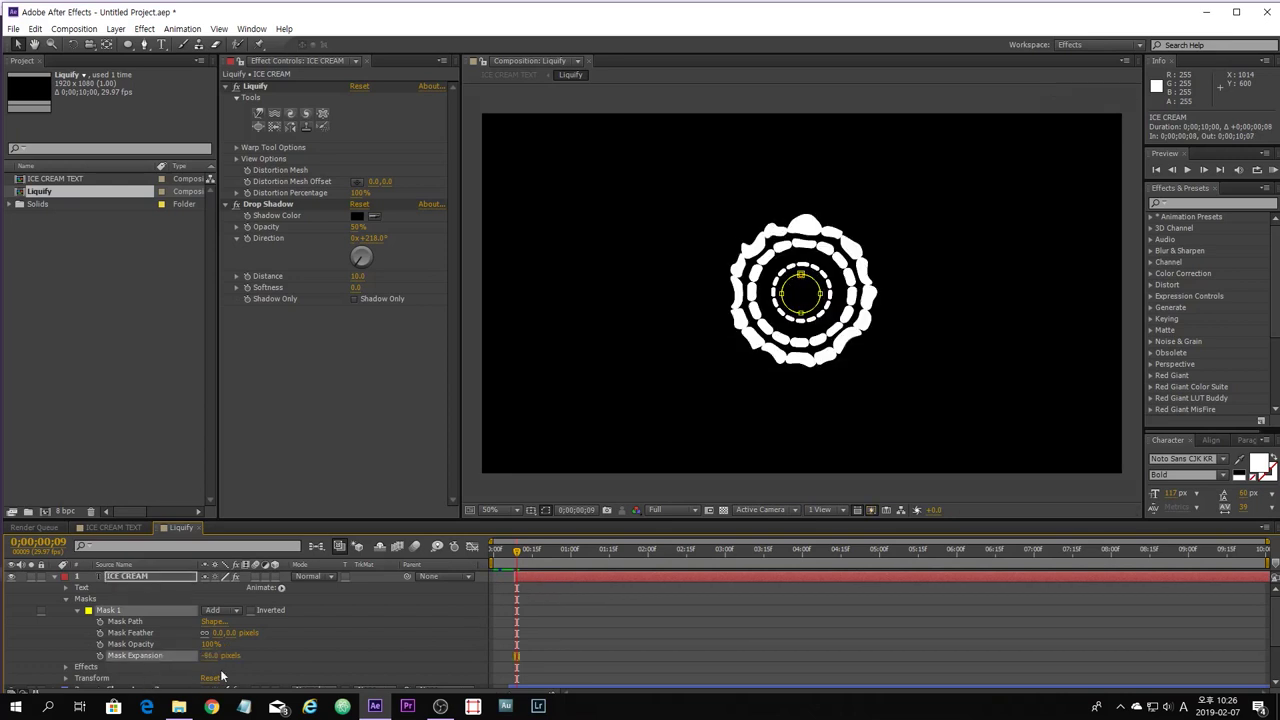
left_click(211, 656)
type("-")
key("Return")
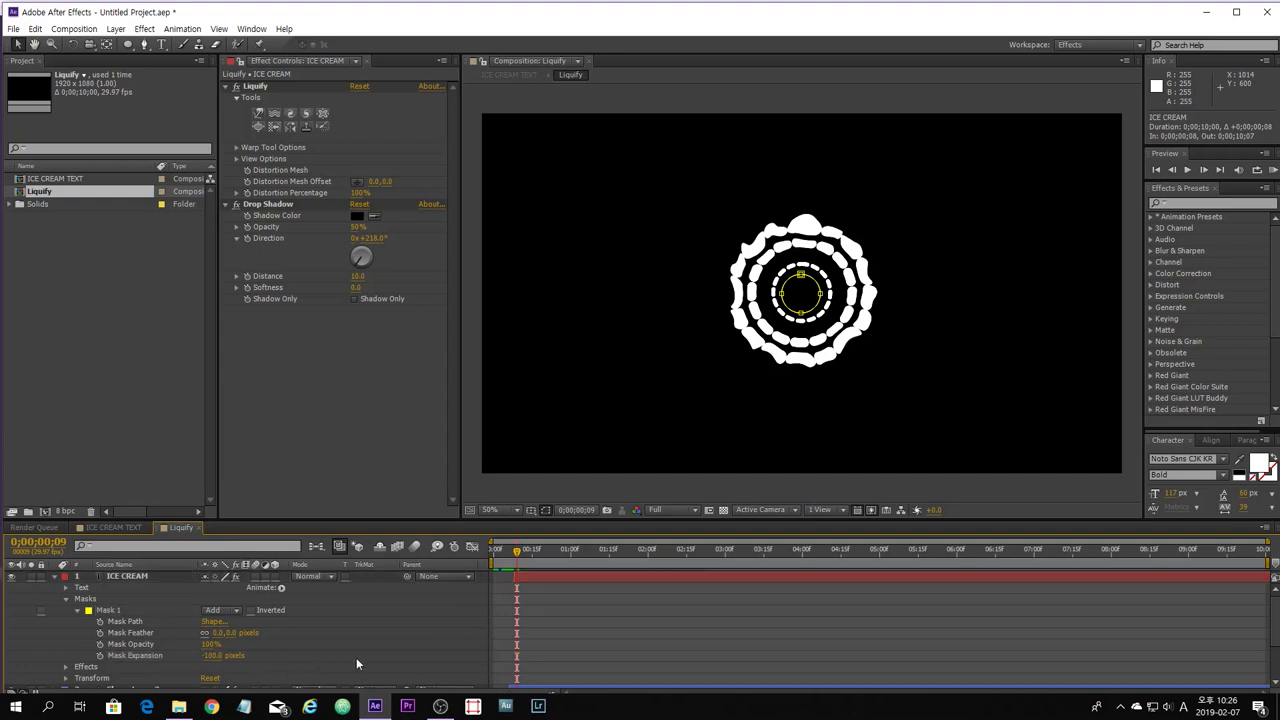
Animate the ICE CREAM layer's Mask Expansion from -100 pixels at 0;00;00;09 to 300 pixels at 0;00;00;27.
left_click(100, 656)
left_click_drag(518, 556, 563, 576)
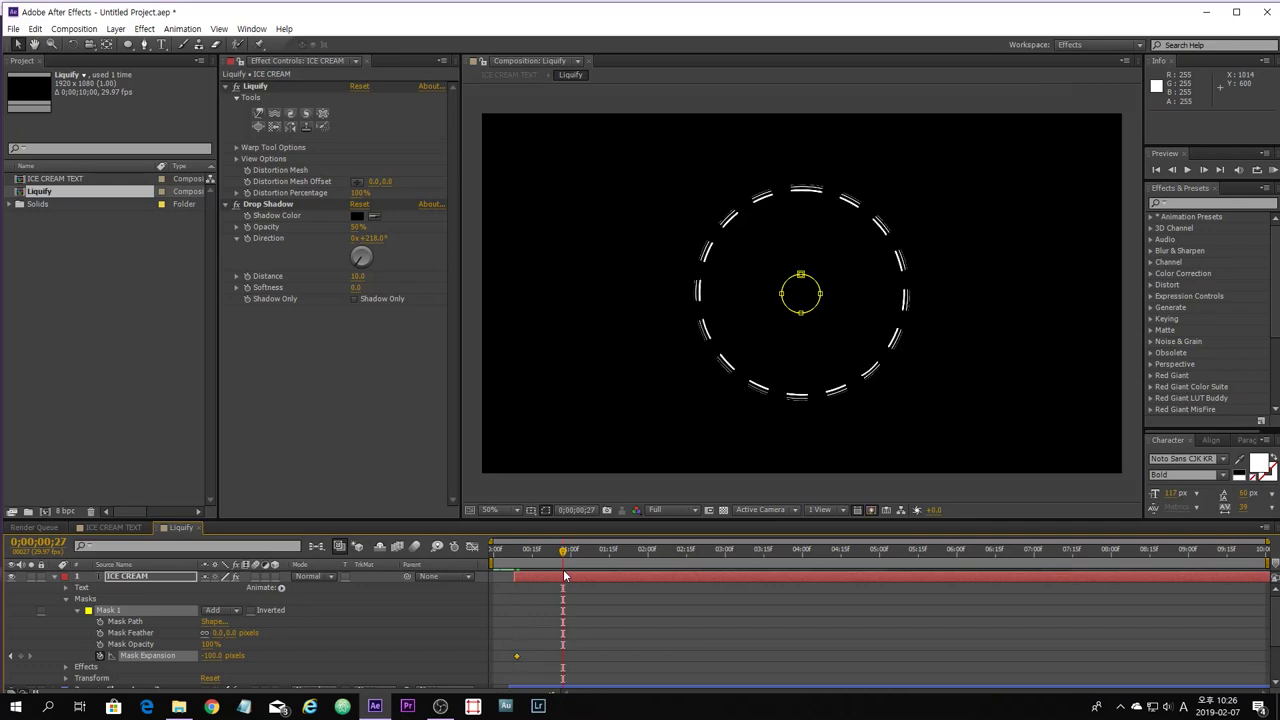
left_click_drag(212, 660, 375, 669)
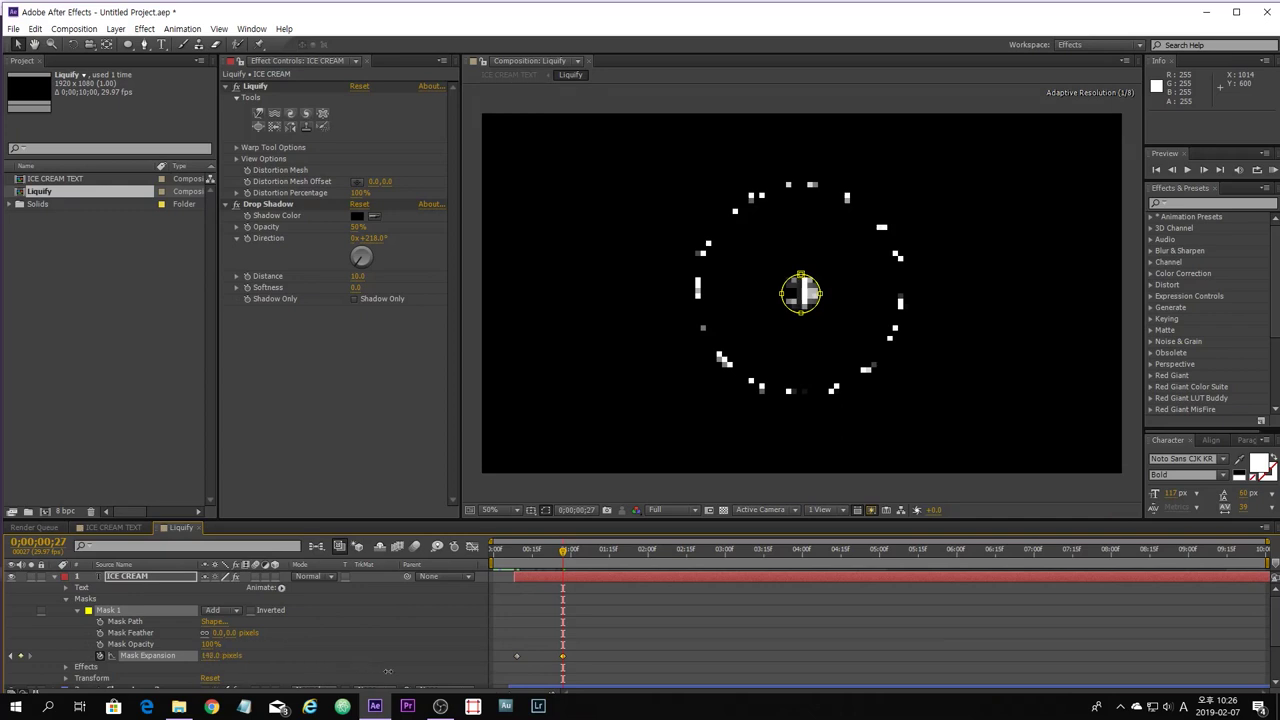
left_click_drag(401, 671, 403, 671)
left_click_drag(206, 656, 305, 668)
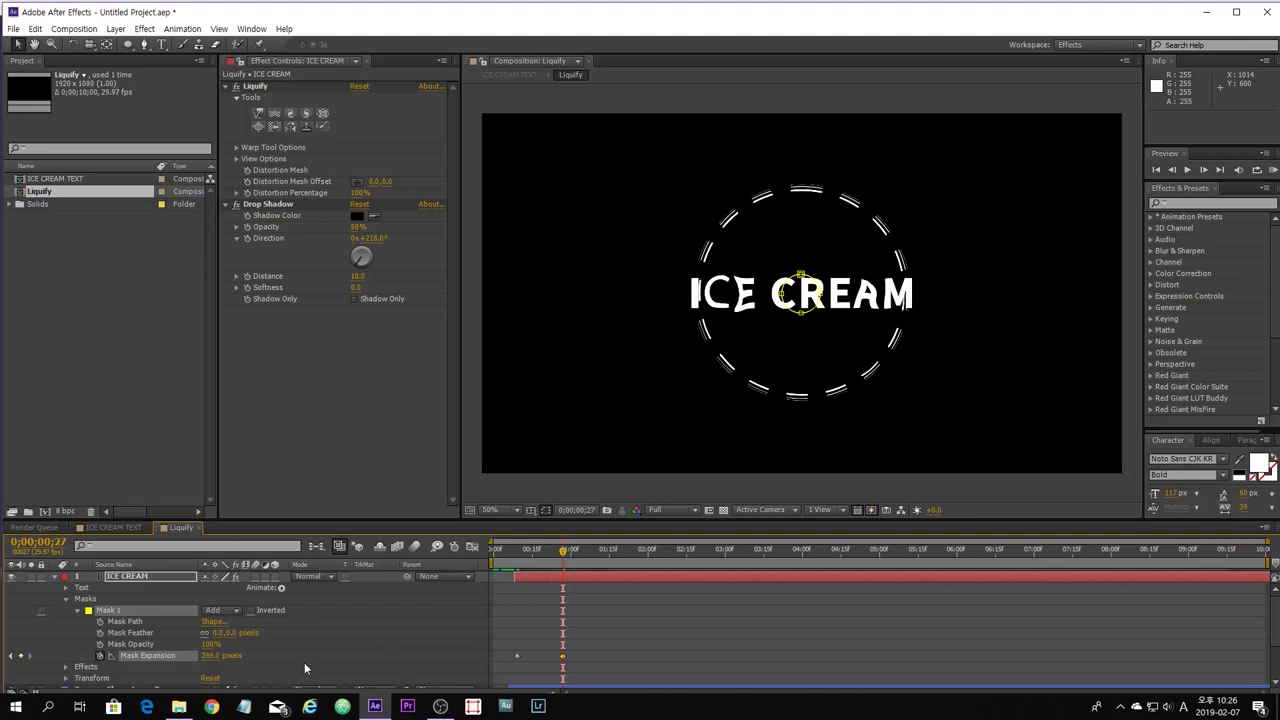
left_click(210, 656)
type("300")
left_click(405, 456)
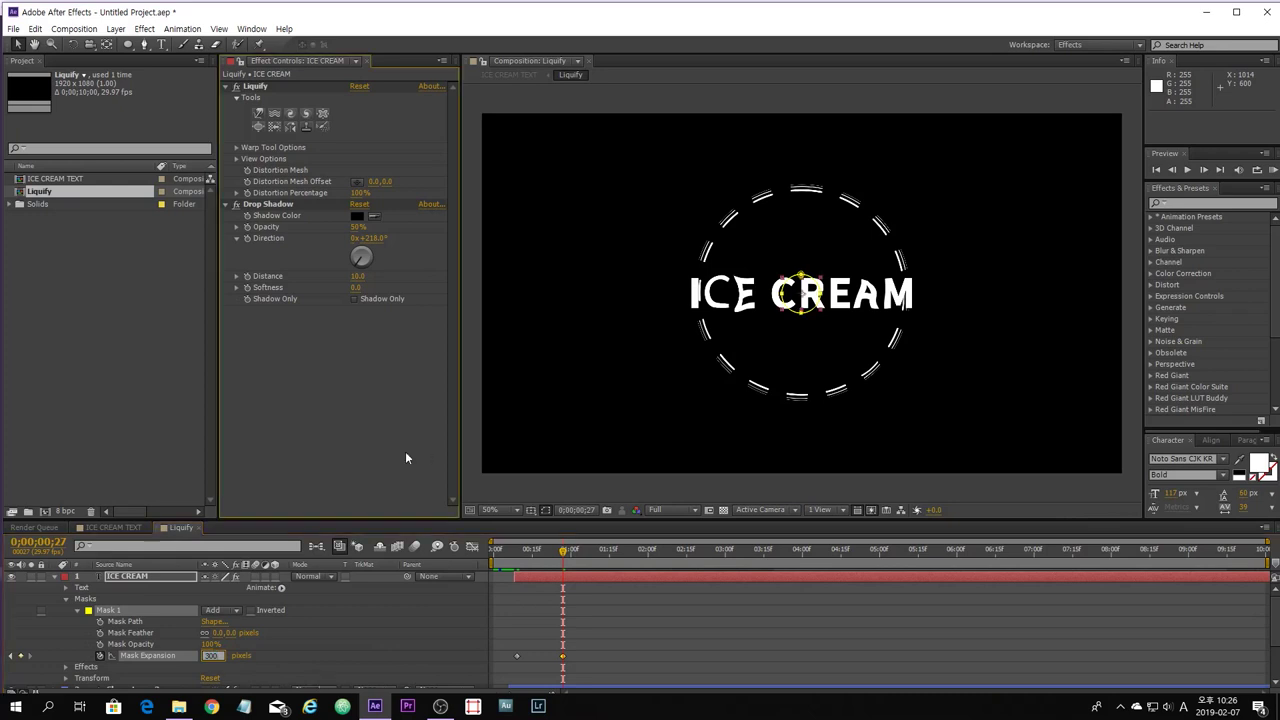
Apply Easy Ease to both Mask Expansion keyframes and reshape their speed graph to peak early and slow down gradually.
left_click_drag(562, 553, 527, 553)
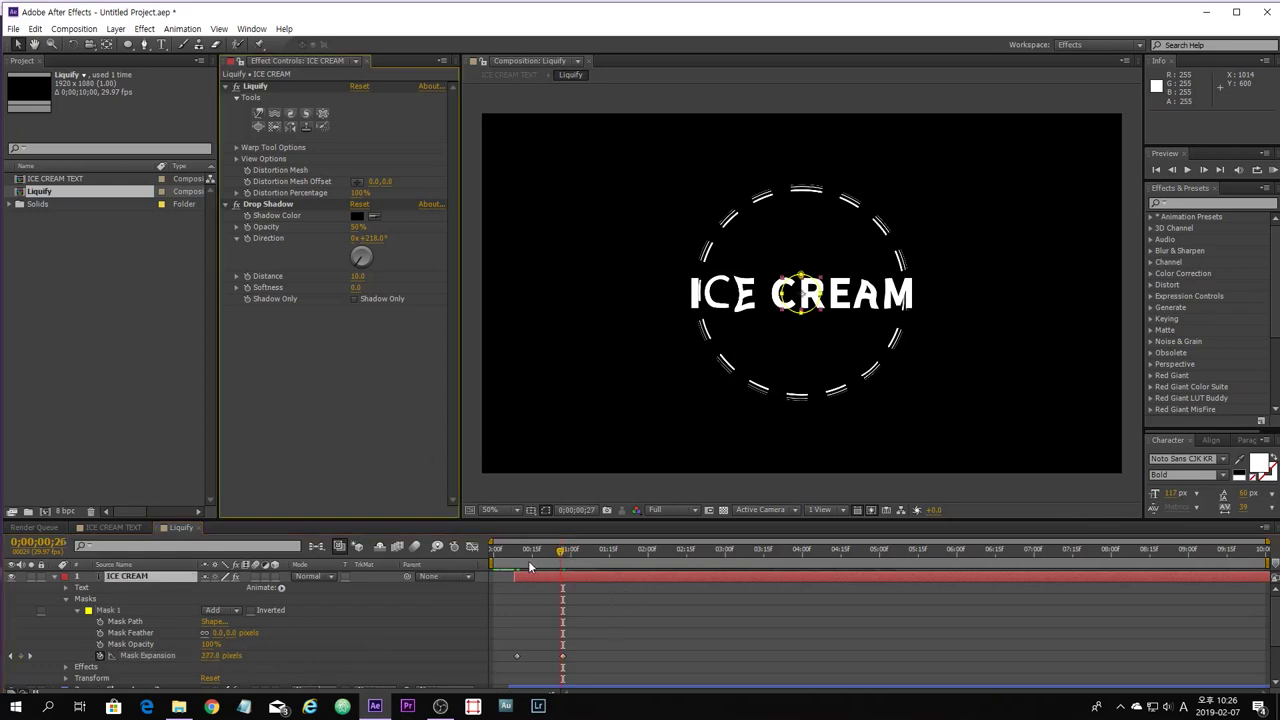
left_click_drag(572, 652, 515, 670)
key("F9")
left_click(474, 547)
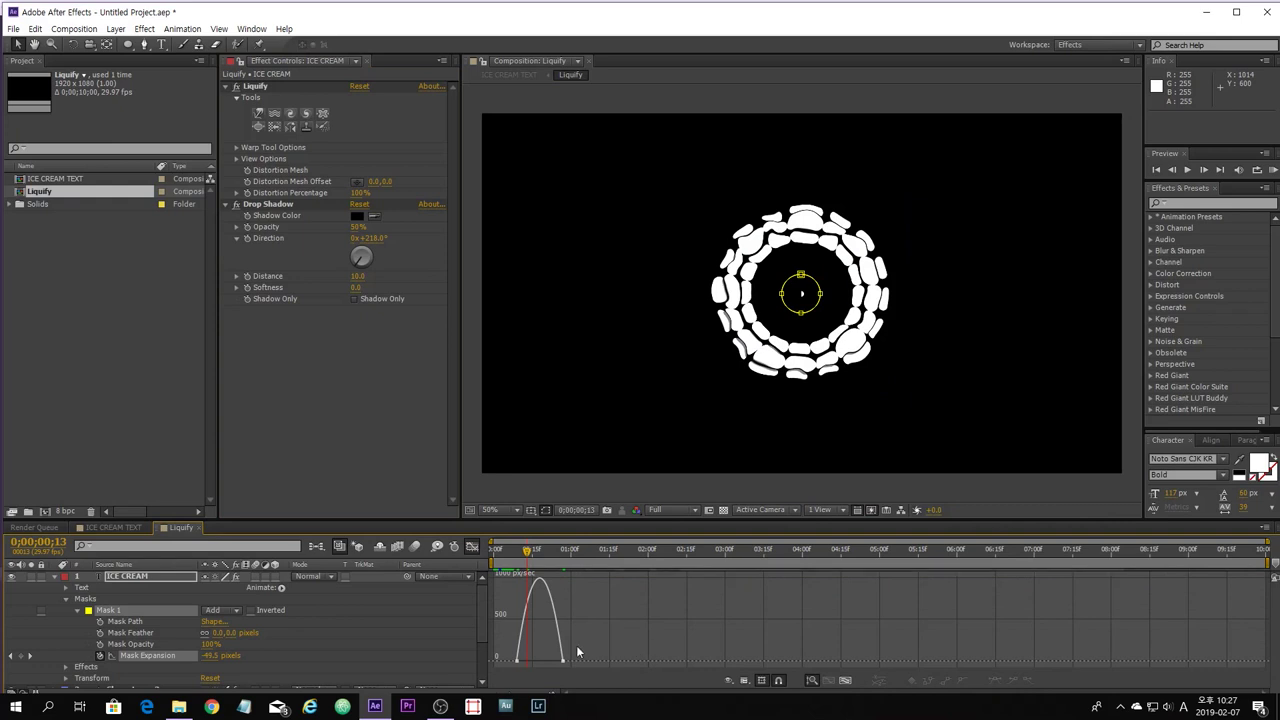
left_click_drag(566, 666, 494, 570)
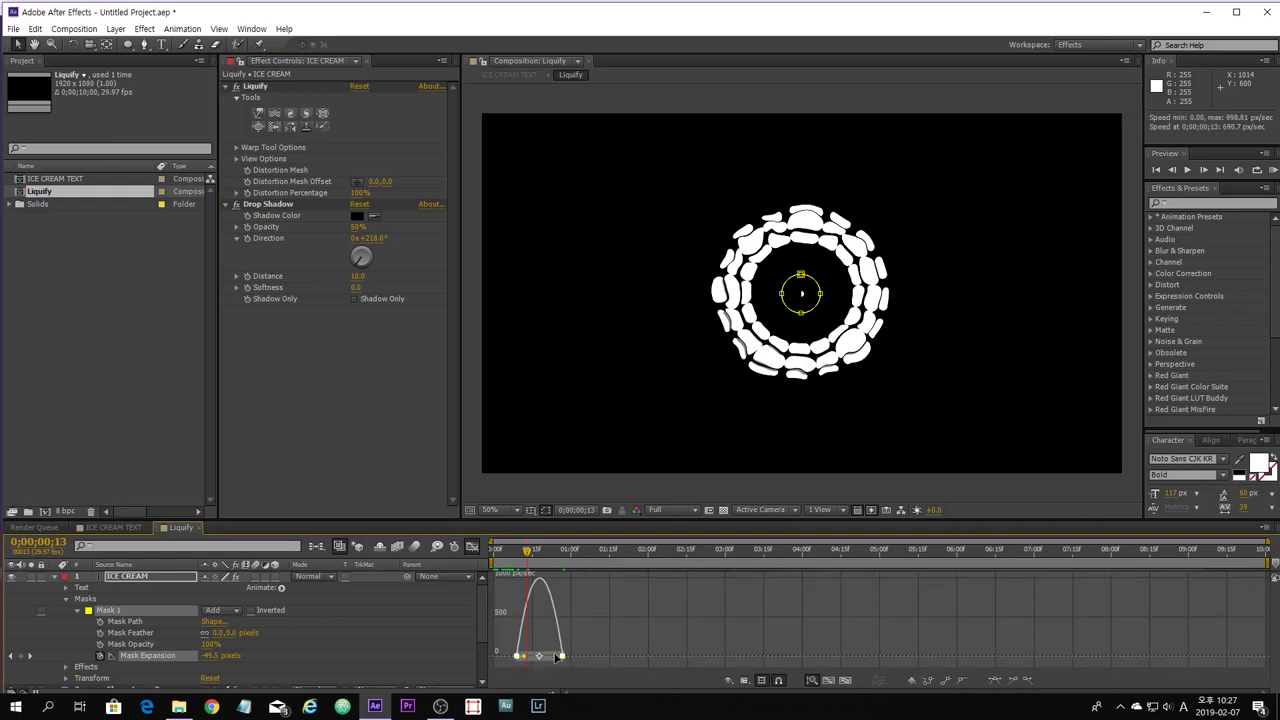
left_click_drag(557, 658, 548, 560)
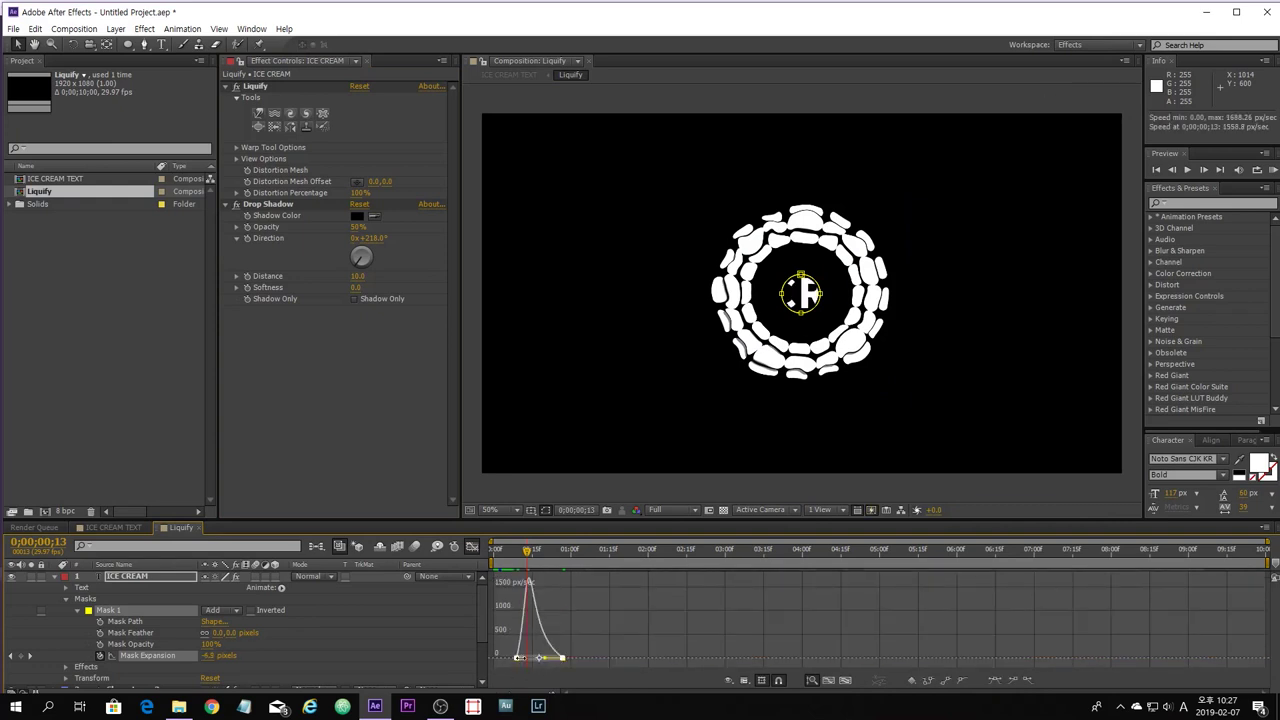
left_click_drag(524, 662, 518, 664)
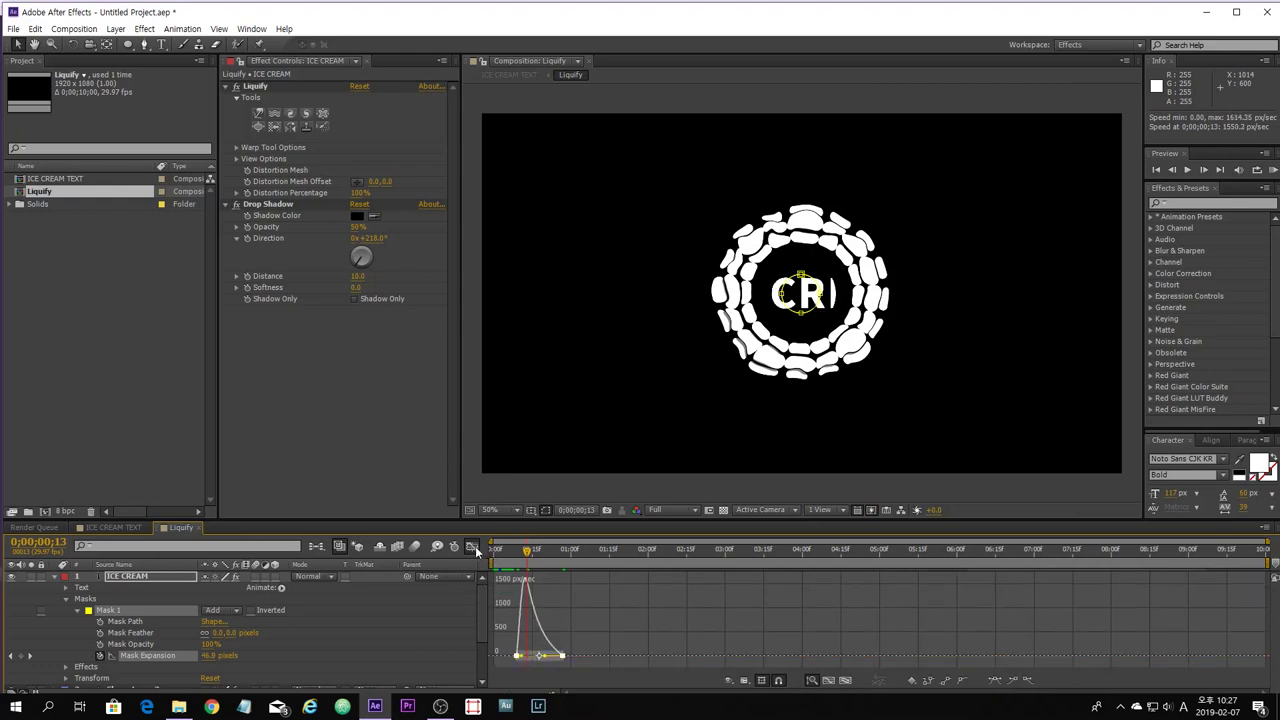
left_click(472, 546)
Scrub and play back the ICE CREAM text reveal in the Liquify composition.
left_click_drag(530, 551, 560, 567)
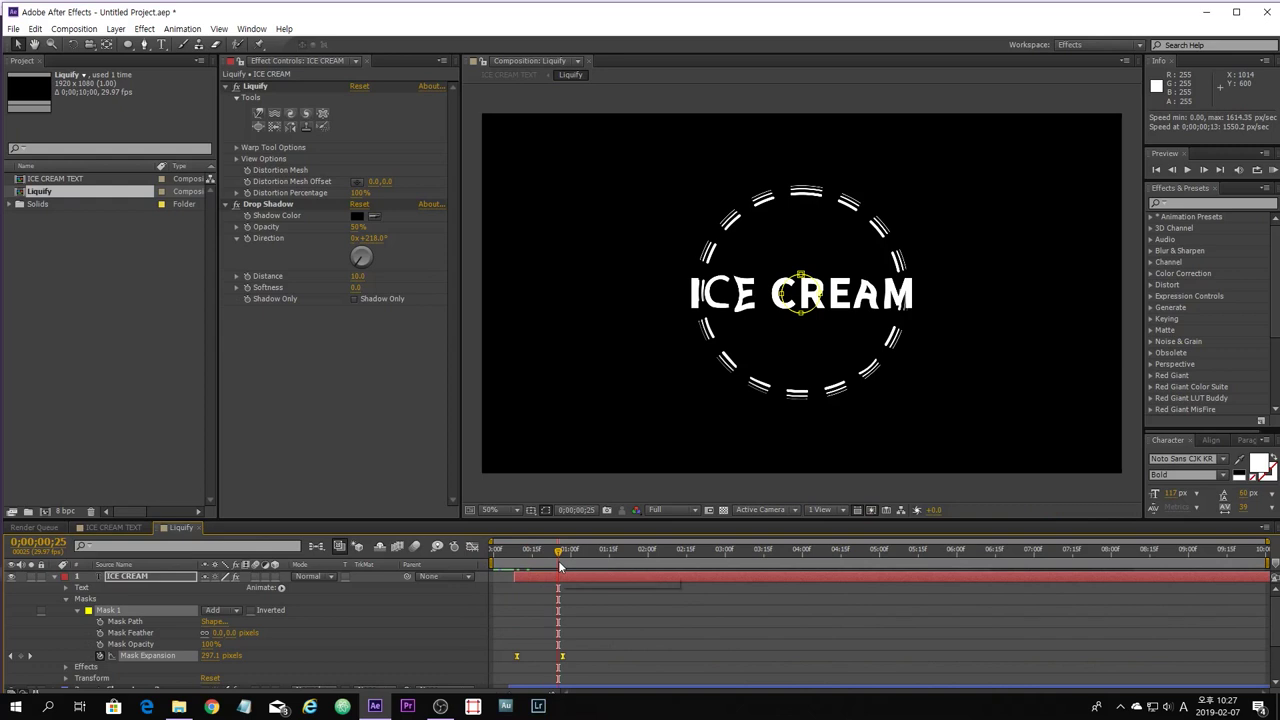
key("ctrl+z")
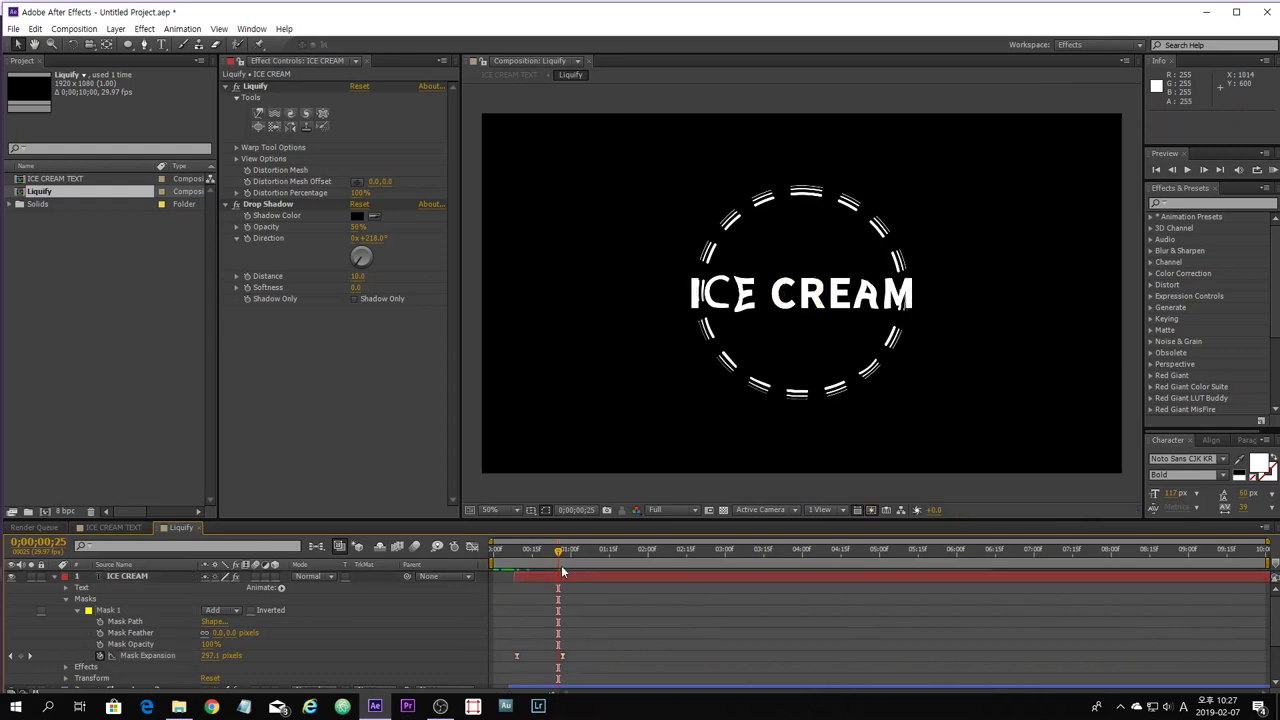
left_click_drag(525, 566, 535, 568)
left_click(1188, 171)
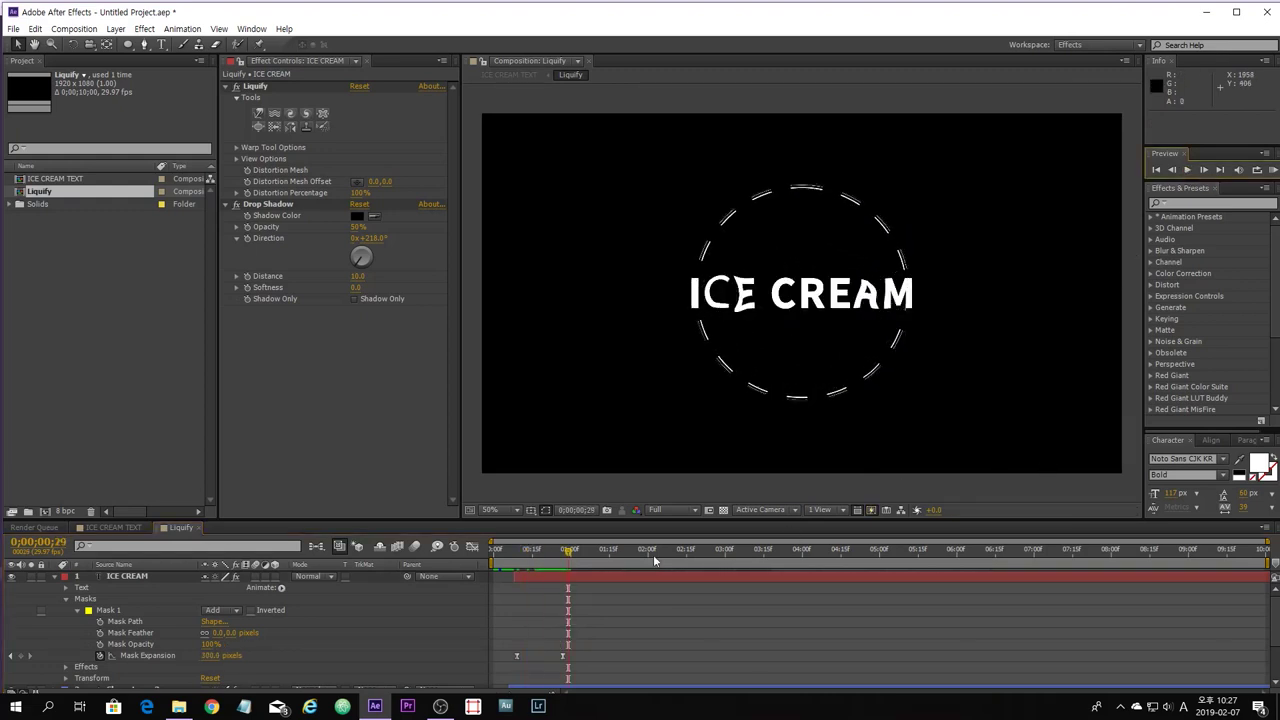
In the ICE CREAM TEXT composition, at 0;00;00;26, set the Liquify layer's Fast Blur Blurriness to 20.
left_click(113, 527)
left_click_drag(497, 554, 542, 560)
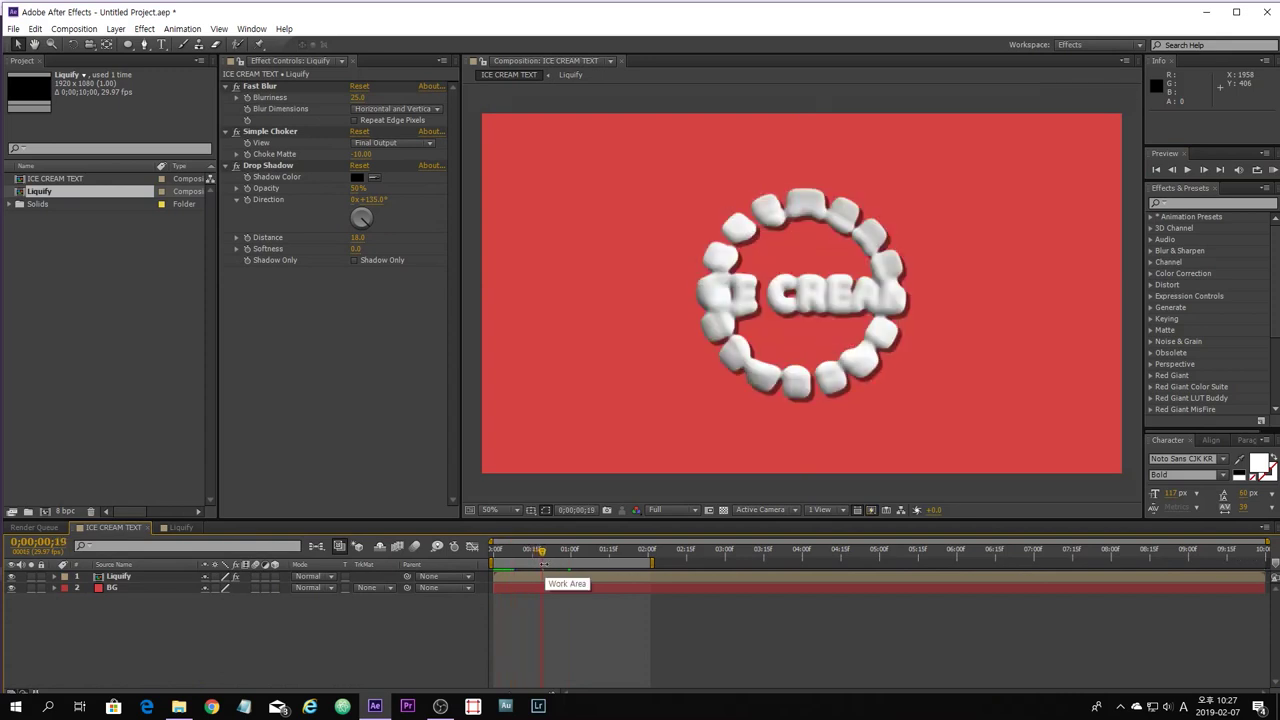
left_click_drag(542, 556, 561, 556)
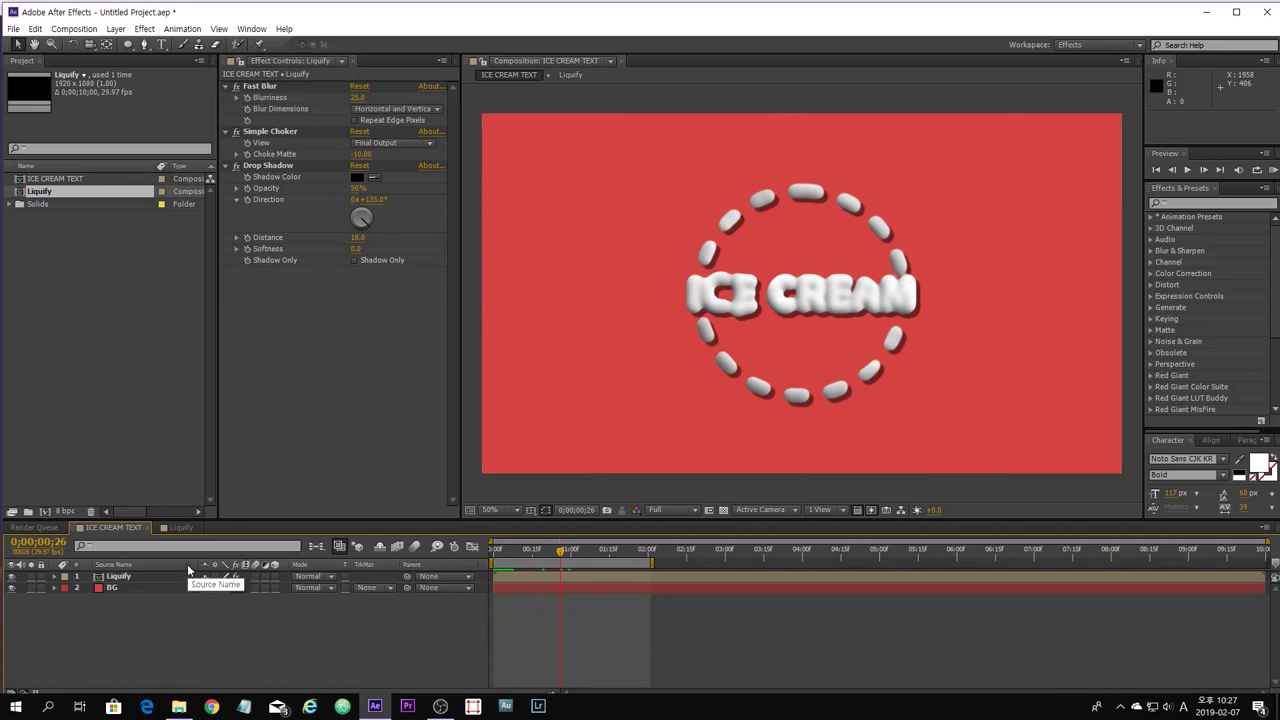
left_click(121, 577)
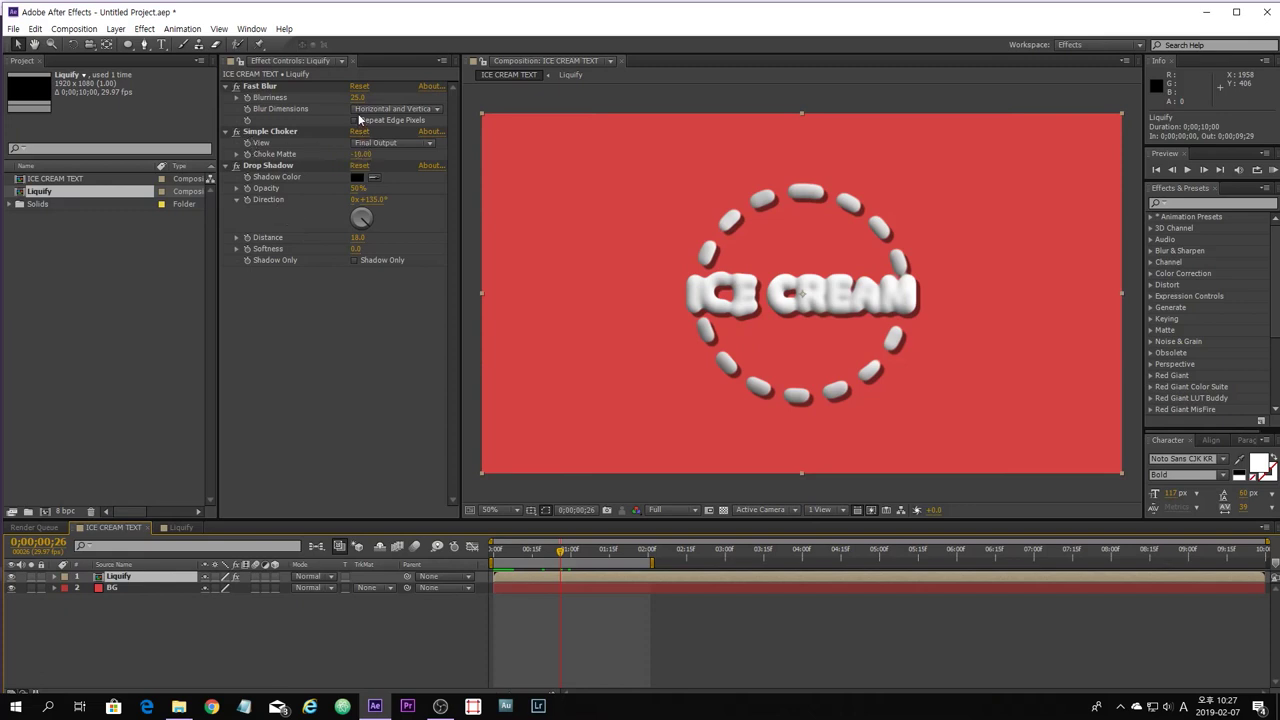
left_click(357, 98)
type("2")
key("Return")
Set the Liquify layer's Simple Choker Choke Matte to -6.80.
left_click(358, 157)
type("-")
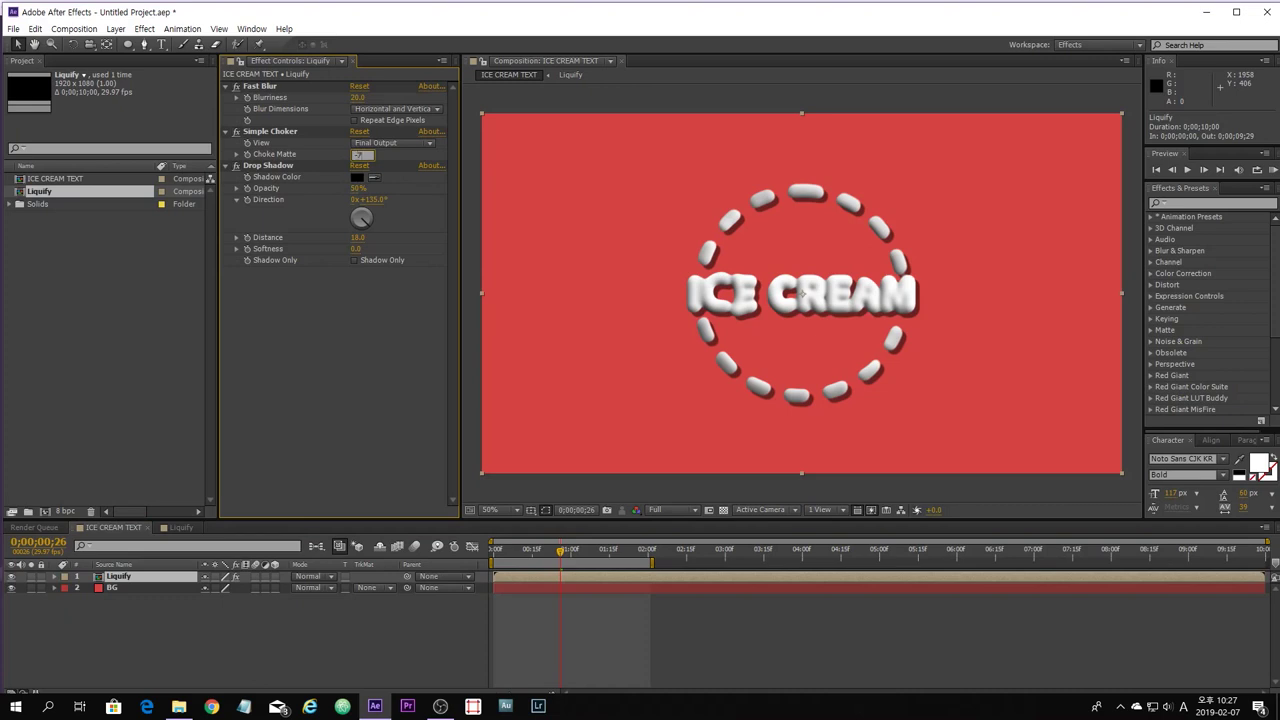
type("7")
key("Return")
mouse_move(356, 158)
left_mouse_down()
mouse_move(366, 155)
mouse_move(306, 154)
mouse_move(370, 158)
left_mouse_up()
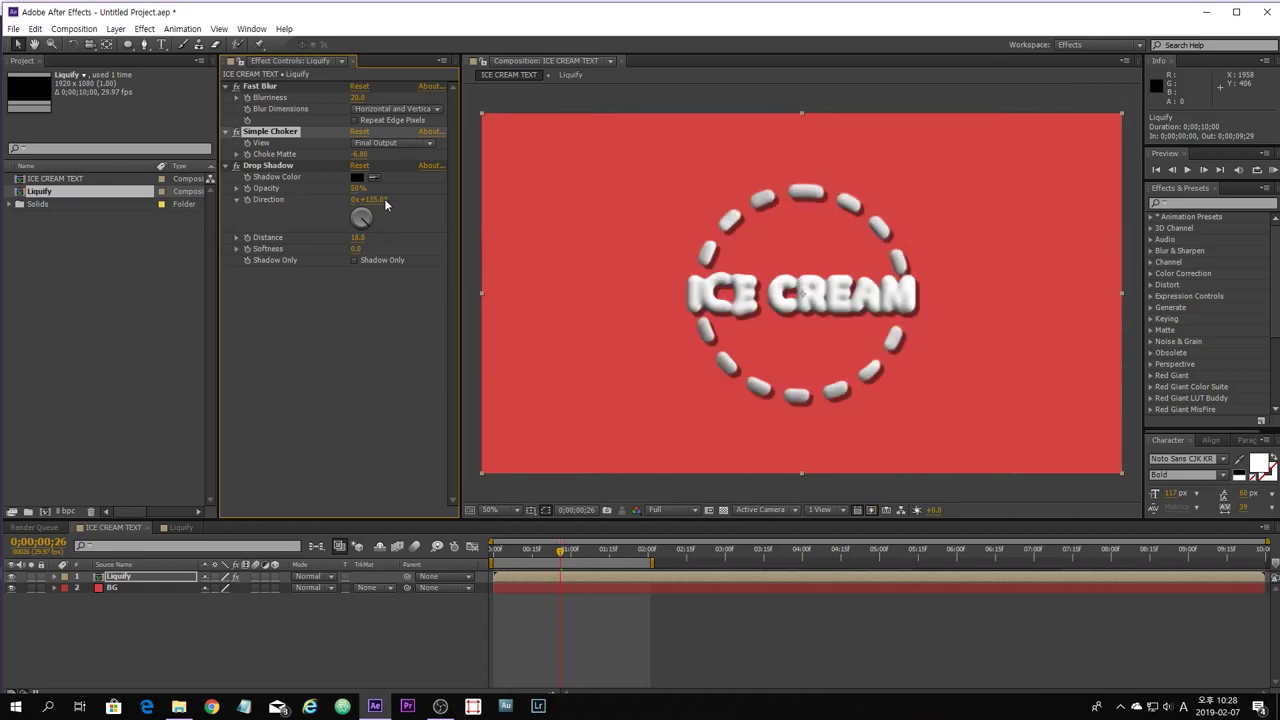
left_click(352, 382)
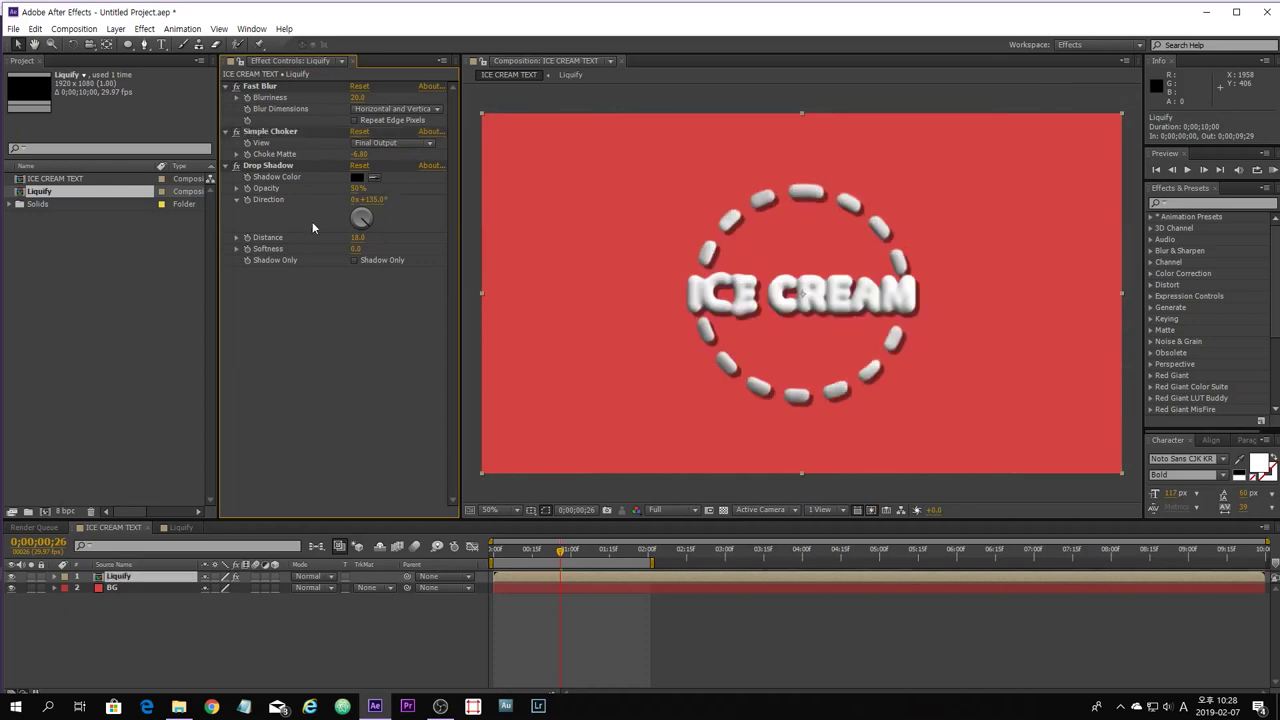
Scrub through the ICE CREAM TEXT composition and play it back from the start.
left_click_drag(506, 556, 553, 558)
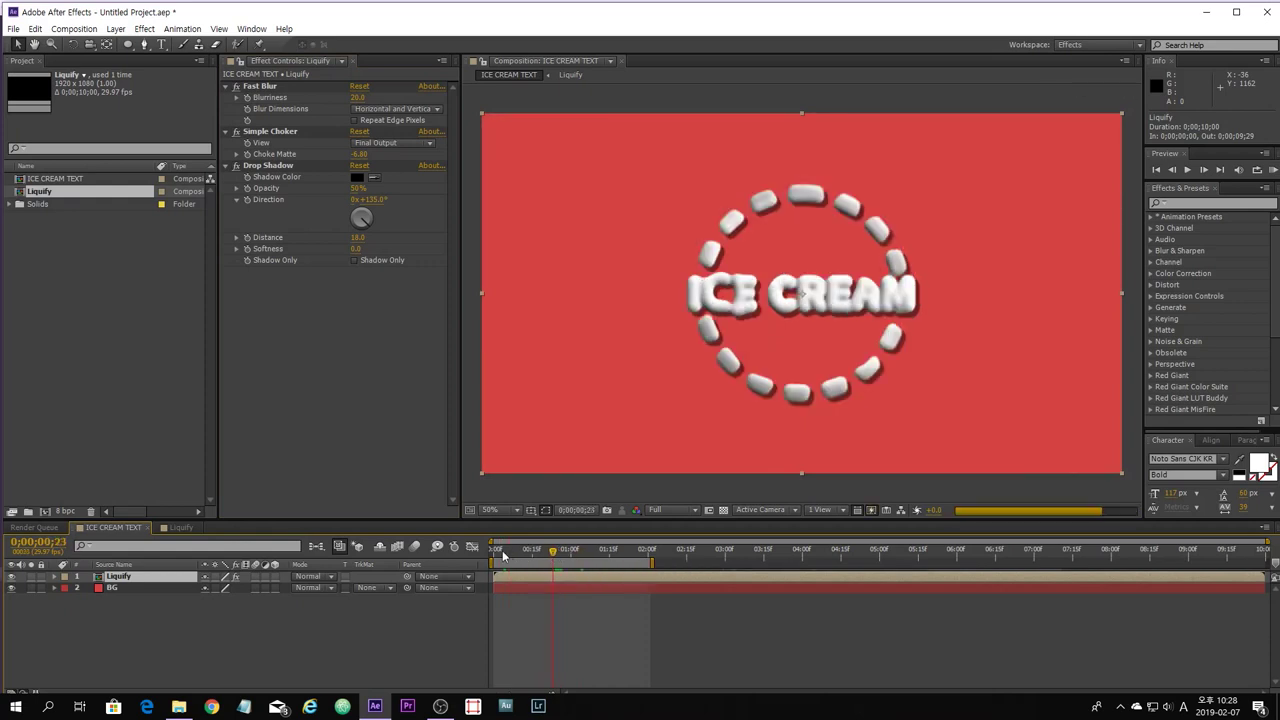
left_click(503, 557)
left_click(1188, 170)
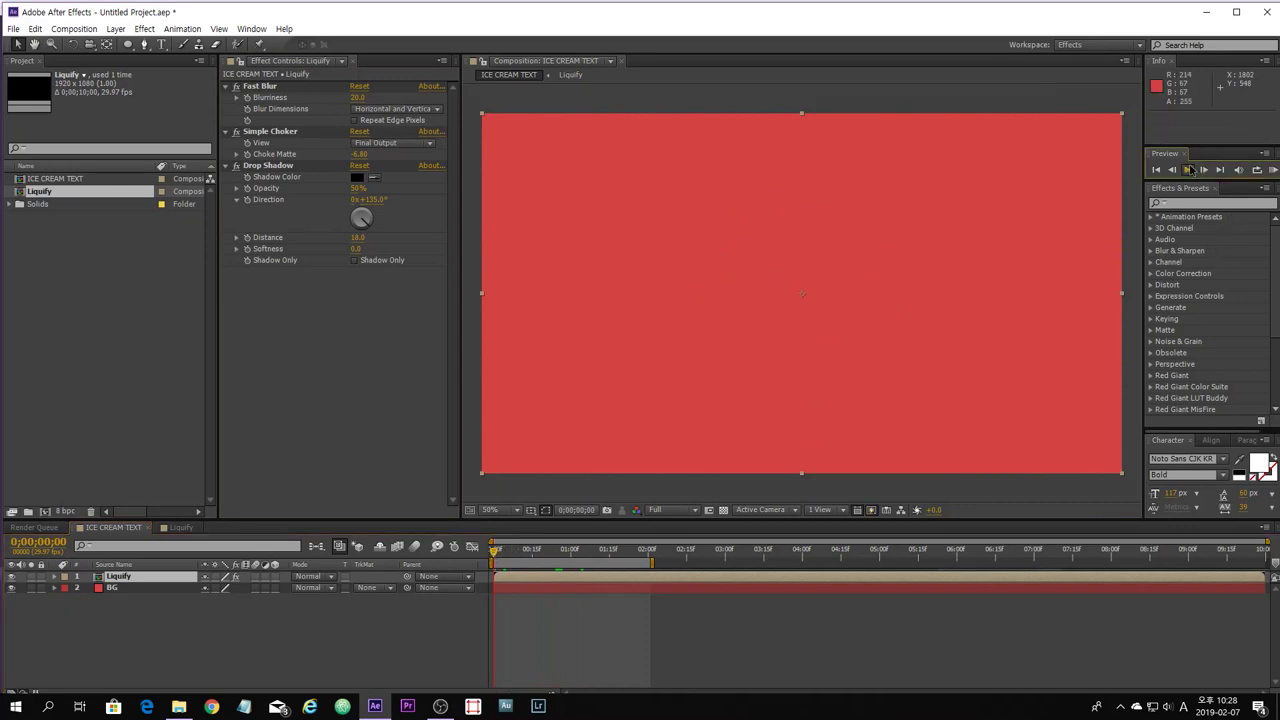